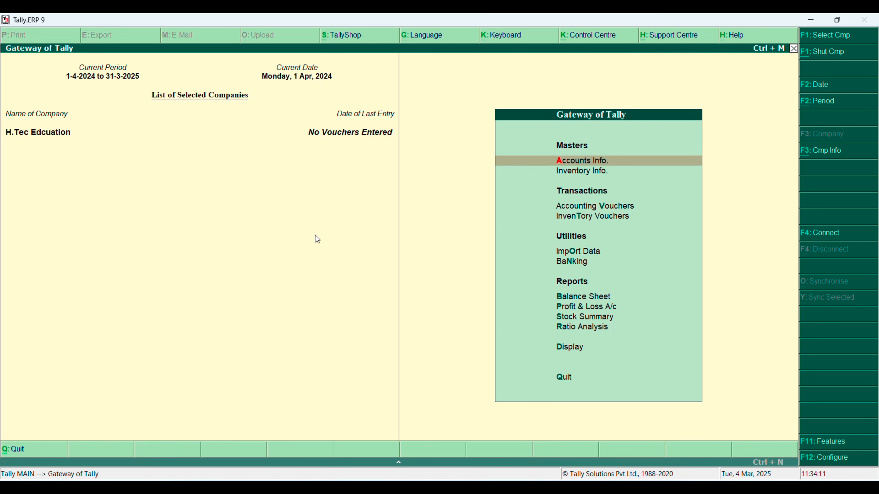
Set Maintain payroll to Yes in the company's accounting features, save the change and return to the Gateway of Tally
key("F11")
key("Return")
key("Return")
key("Return")
key("Return")
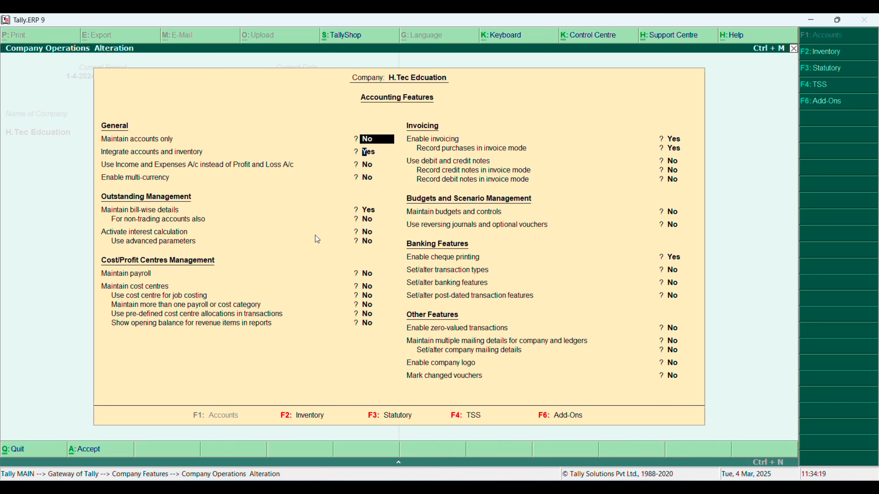
key("Return")
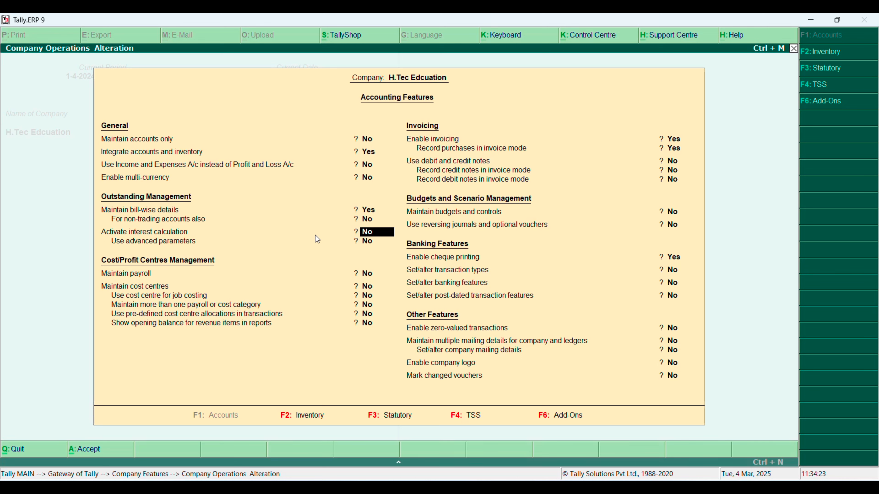
key("Return")
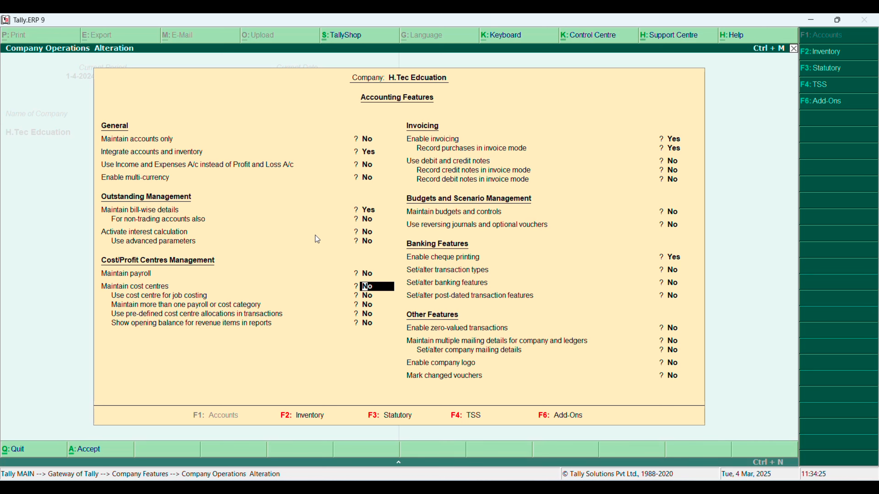
key("Up")
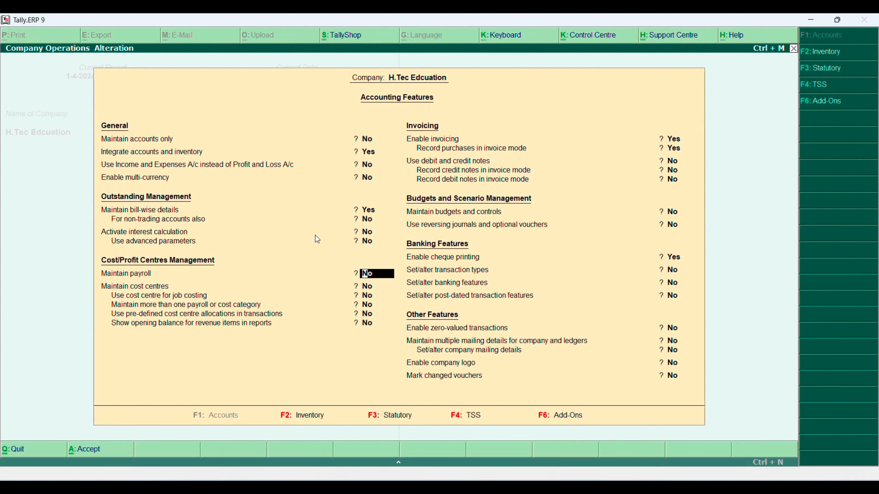
type("yes")
key("Return")
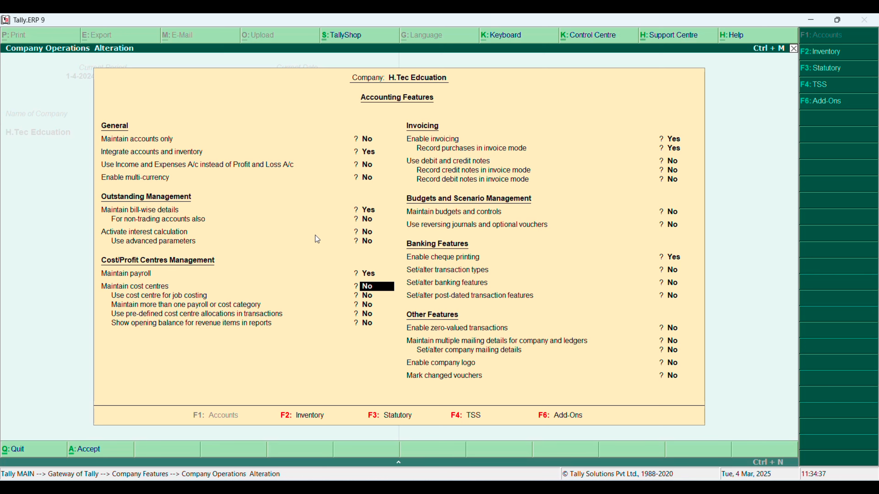
key("ctrl+a")
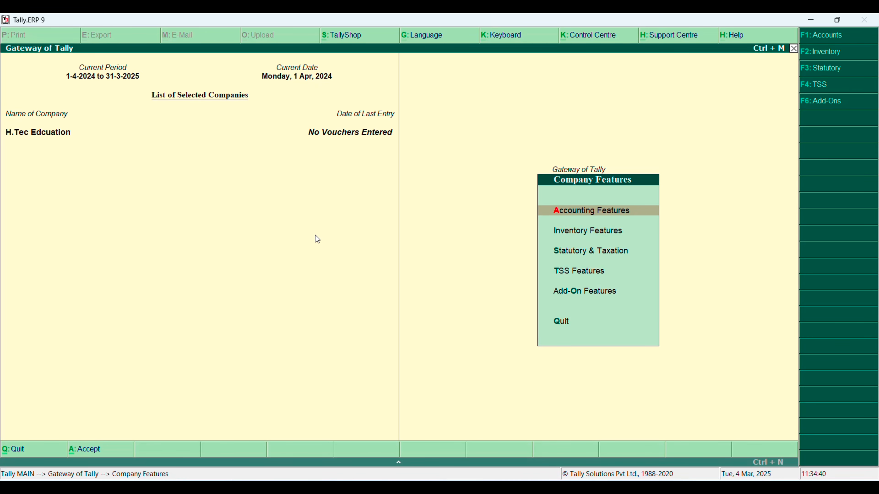
key("Escape")
key("Down")
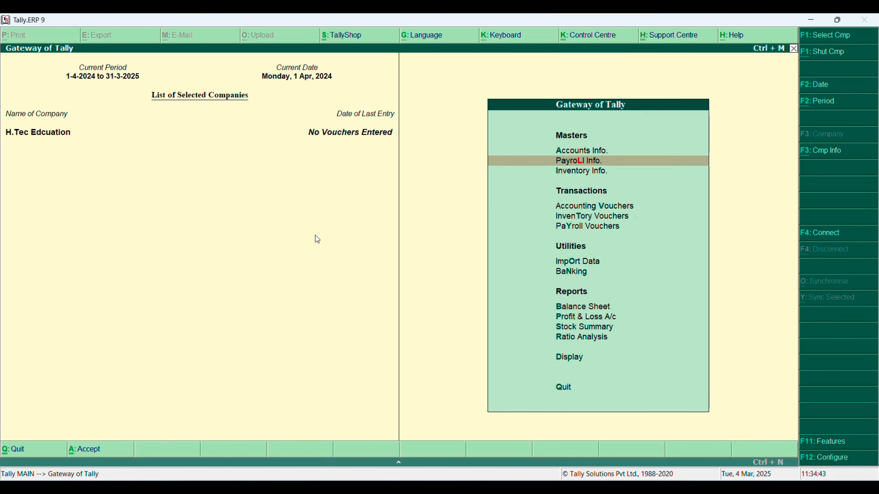
key("Return")
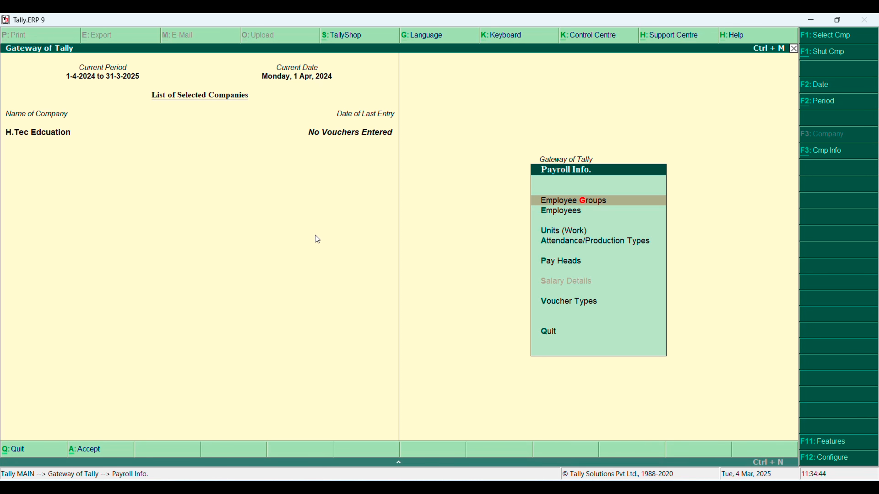
key("Down")
key("Down")
key("Escape")
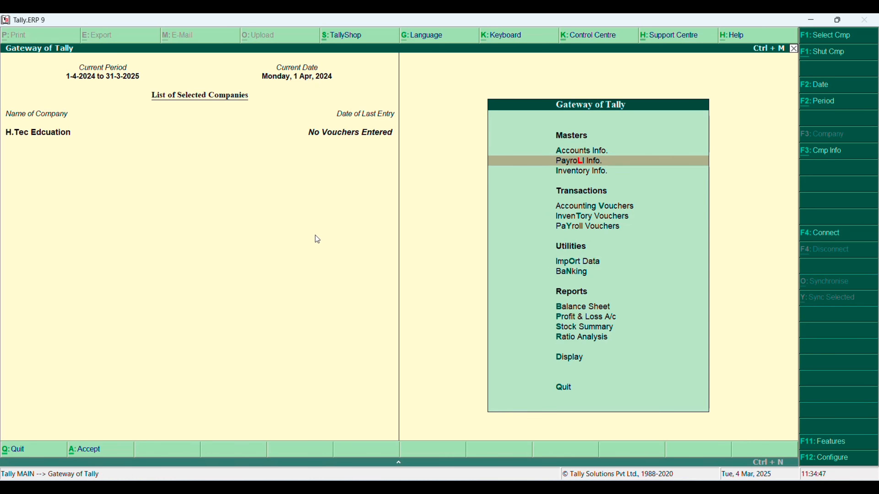
Create an employee group named Manager under Primary, with Define salary details left at No
key("Return")
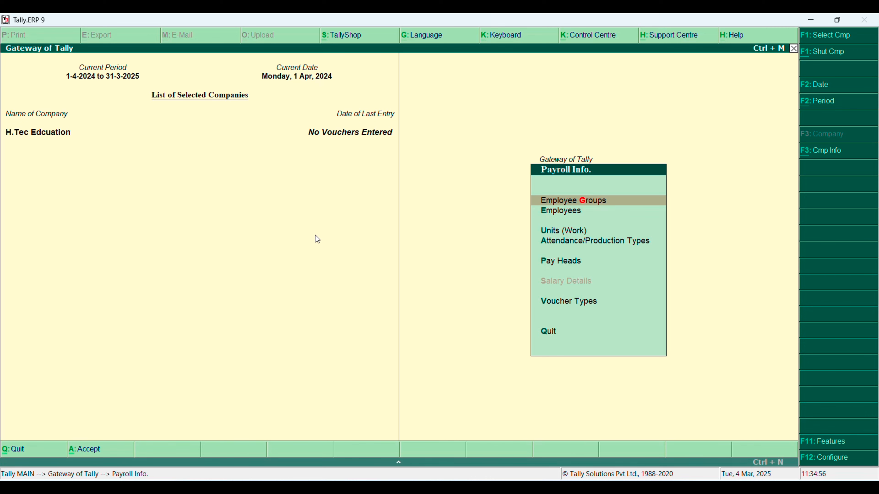
key("Return")
key("Return")
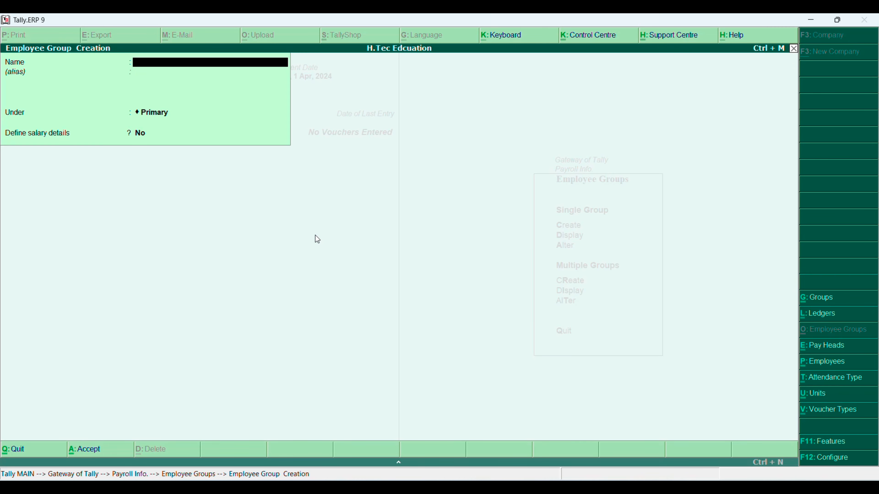
type("Manager")
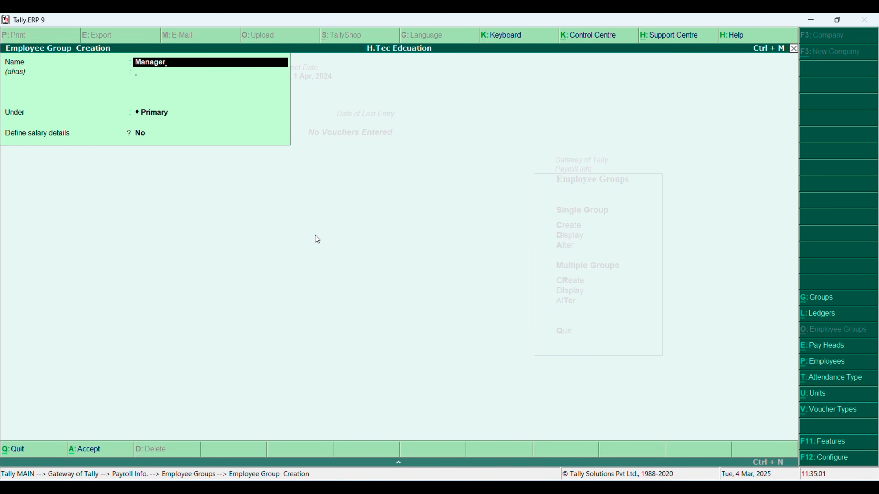
key("Return")
key("Return")
key("Return")
key("Return")
key("Return")
Create a second employee group named Officer under Primary and return to Payroll Info
type("Offic")
key("Return")
key("Return")
key("Return")
key("Return")
key("Return")
key("Escape")
key("Escape")
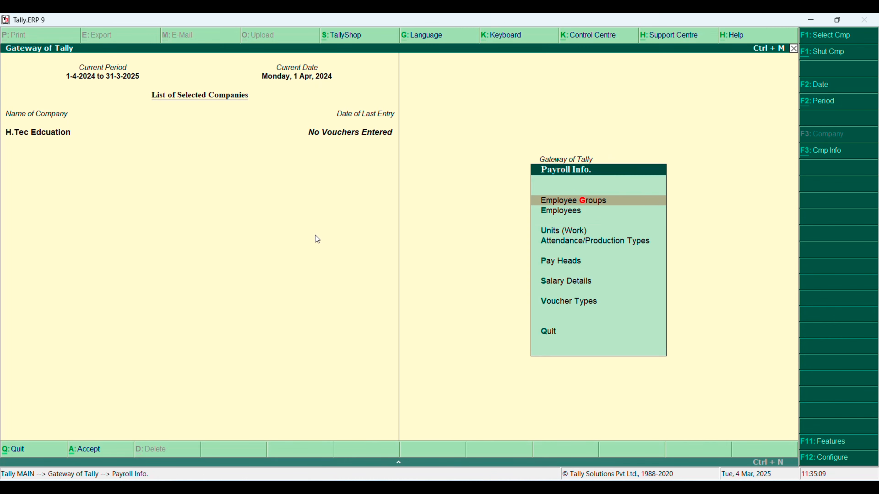
Start a new single employee record, enter the employee's name and assign it to the Manager group
key("Down")
key("Return")
key("Return")
type("A")
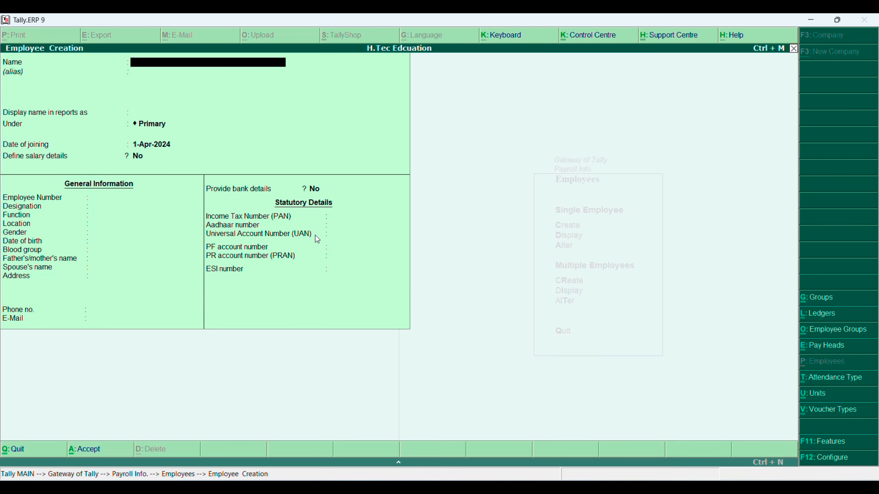
type("man")
key("Return")
key("Return")
key("Return")
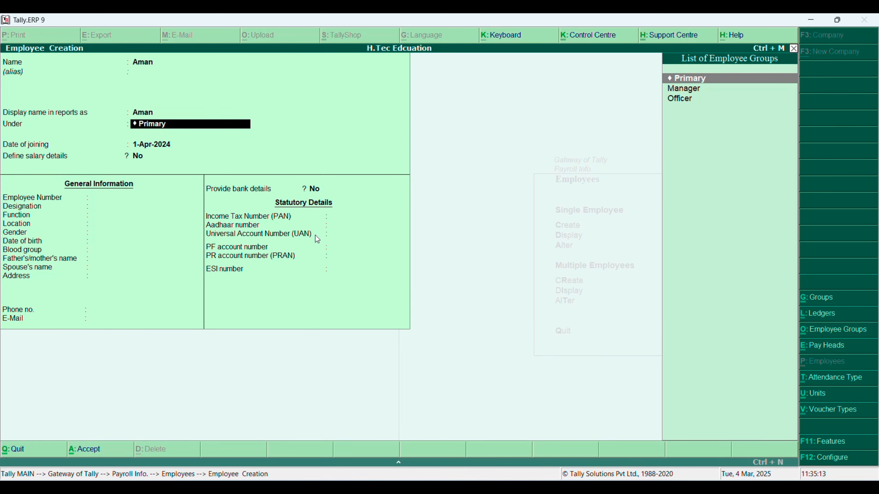
type("ma")
key("Return")
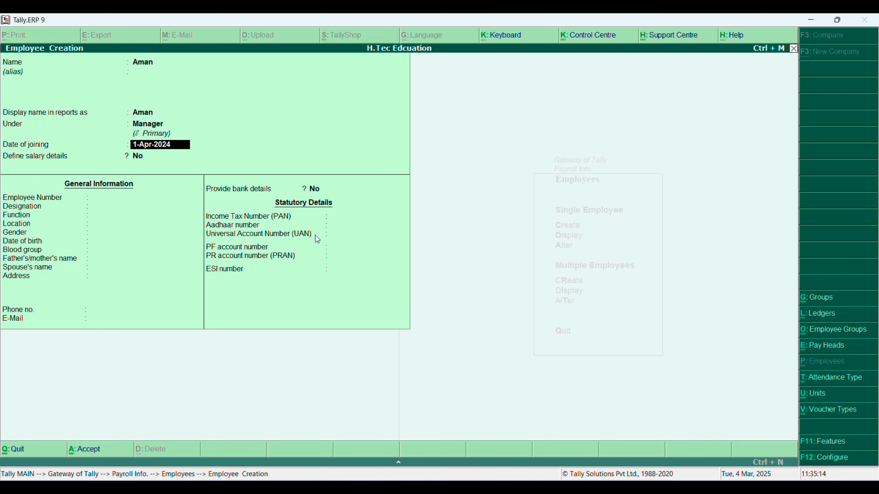
Keep 1-Apr-2024 as the joining date, leave salary details at No and gender as Unknown, and save the employee record
key("Return")
key("BackSpace")
key("Return")
key("Return")
key("Return")
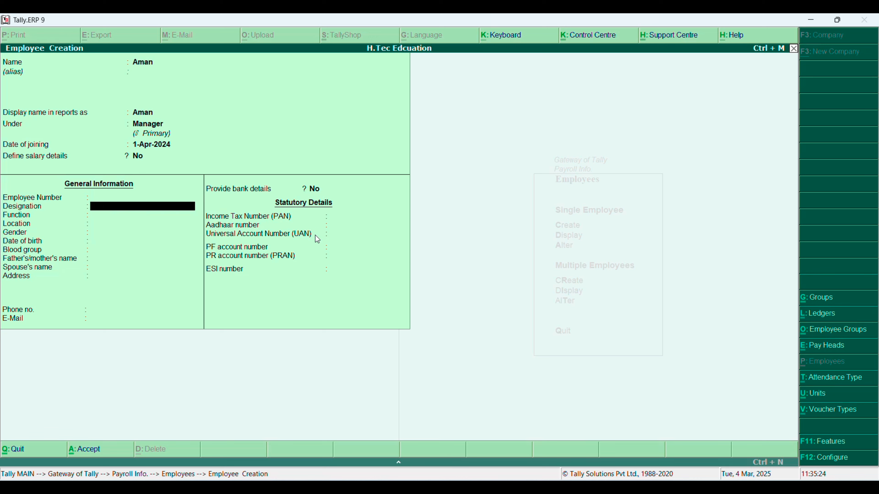
key("Return")
key("Return")
key("Return")
key("Return")
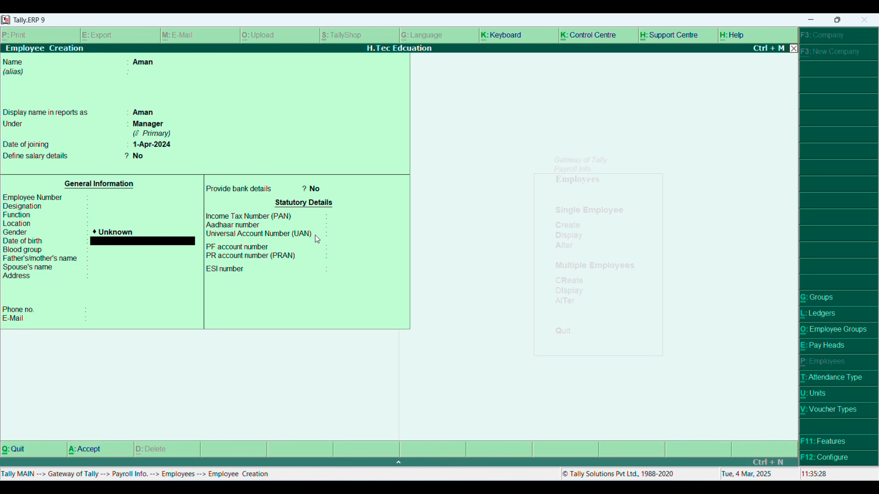
key("ctrl+a")
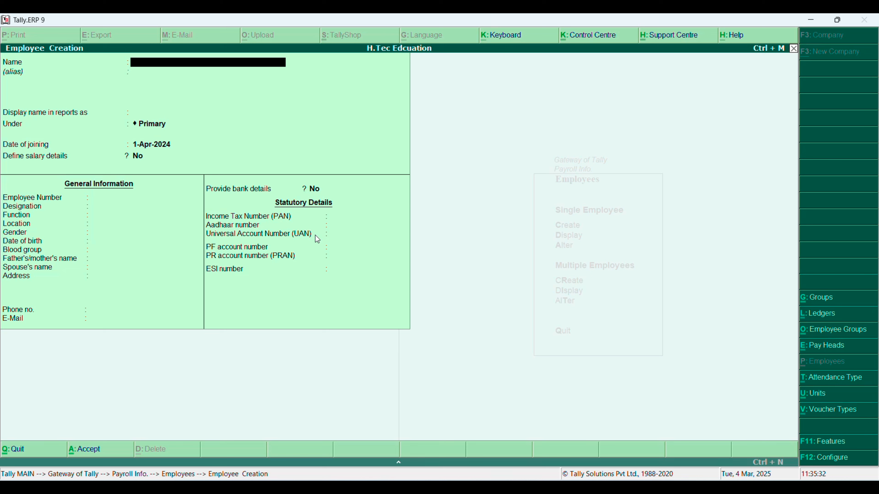
Create a second employee with the employee's name under the Officer group, keeping the default joining date, and return to Payroll Info
type("Ansh")
key("Return")
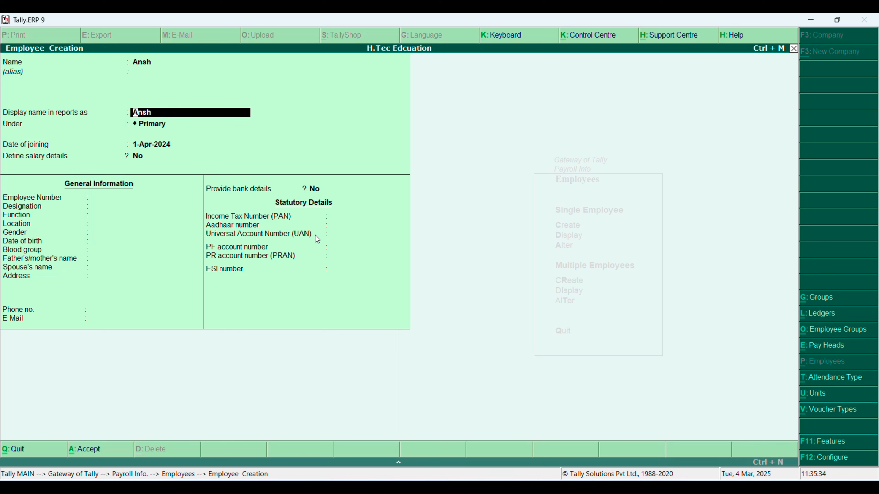
key("Return")
type("Officer")
key("Return")
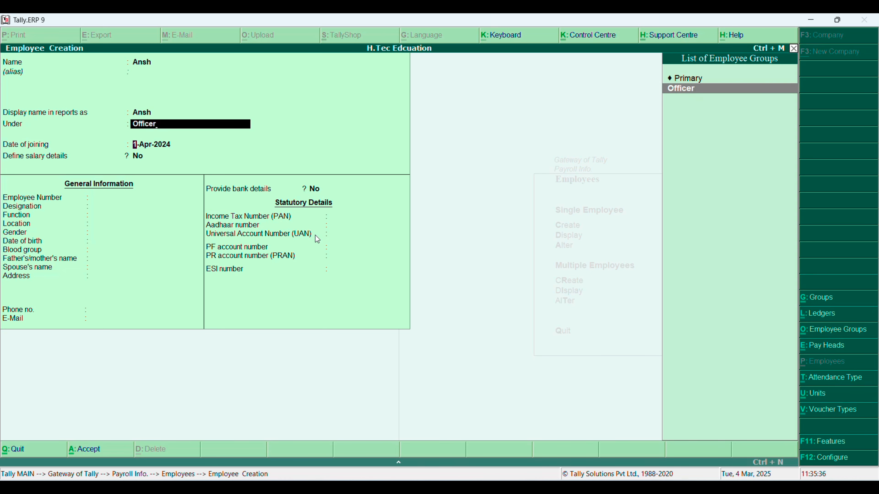
key("Return")
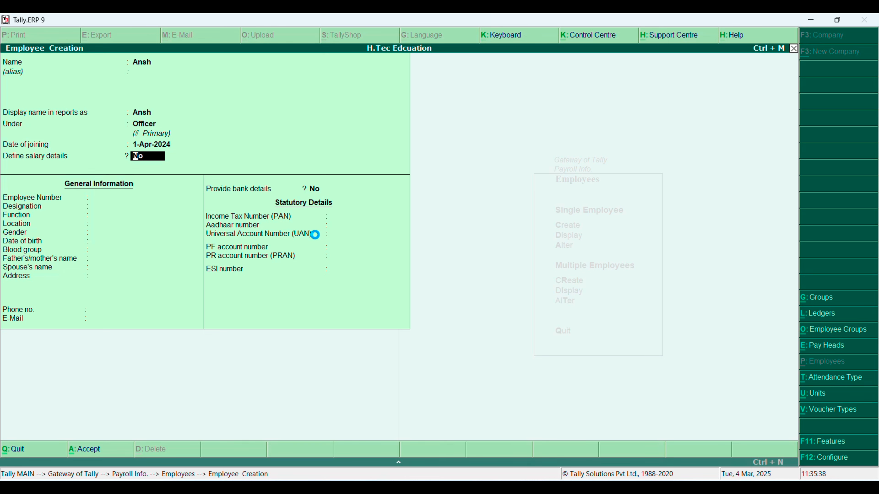
key("Return")
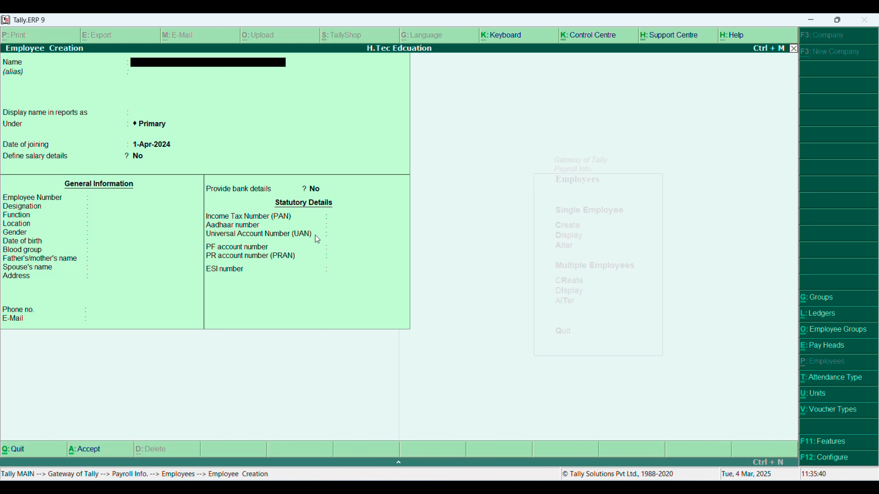
key("Escape")
key("Escape")
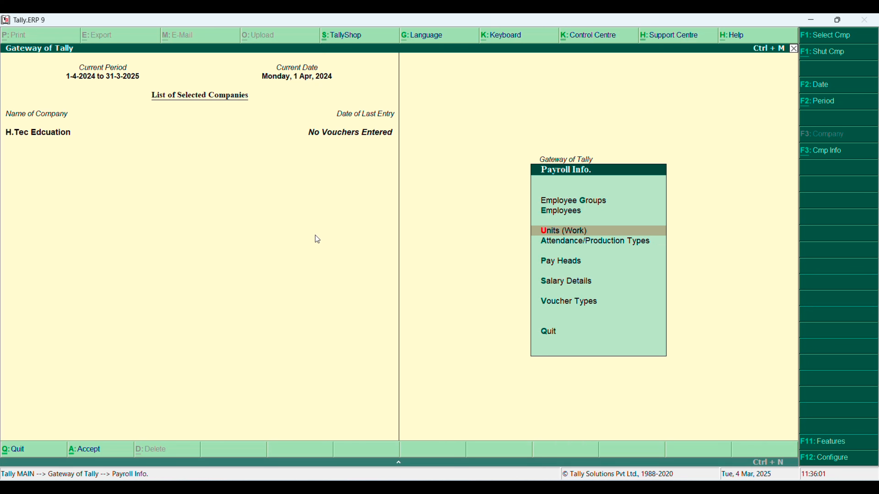
Create an attendance type named P under Primary with the type Attendance / Leave with Pay
key("Down")
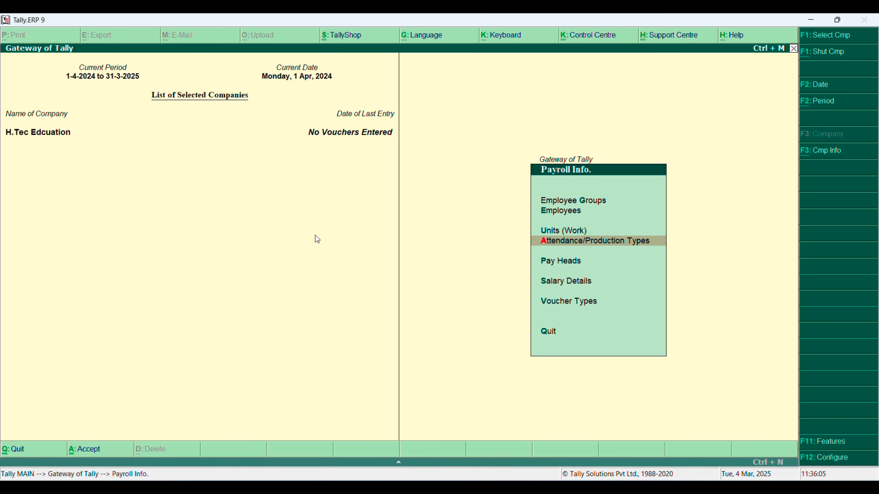
key("Return")
key("Return")
type("P")
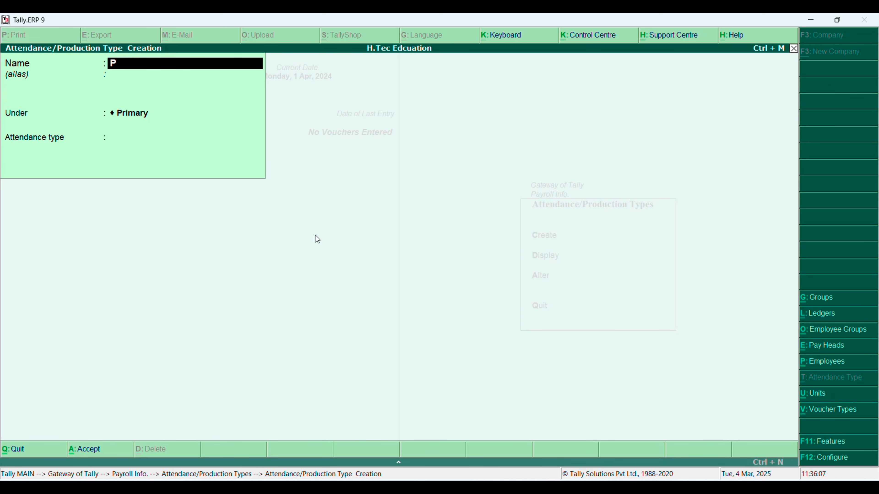
key("Return")
key("Return")
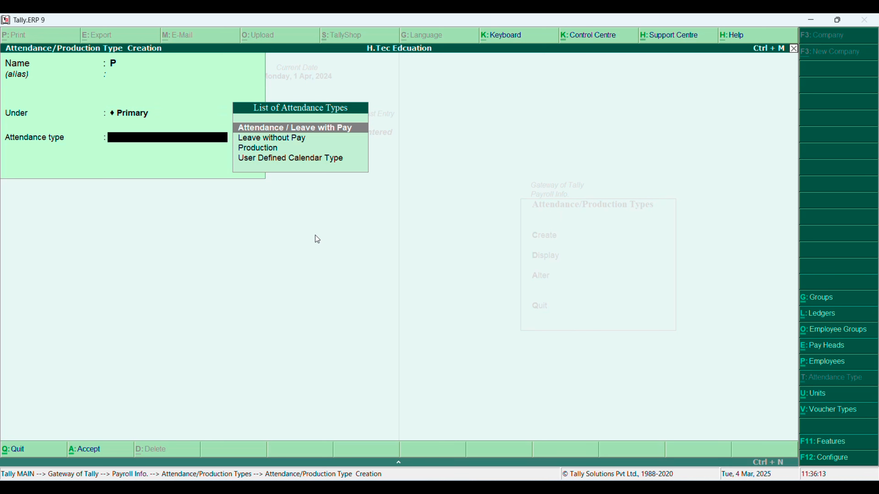
key("Return")
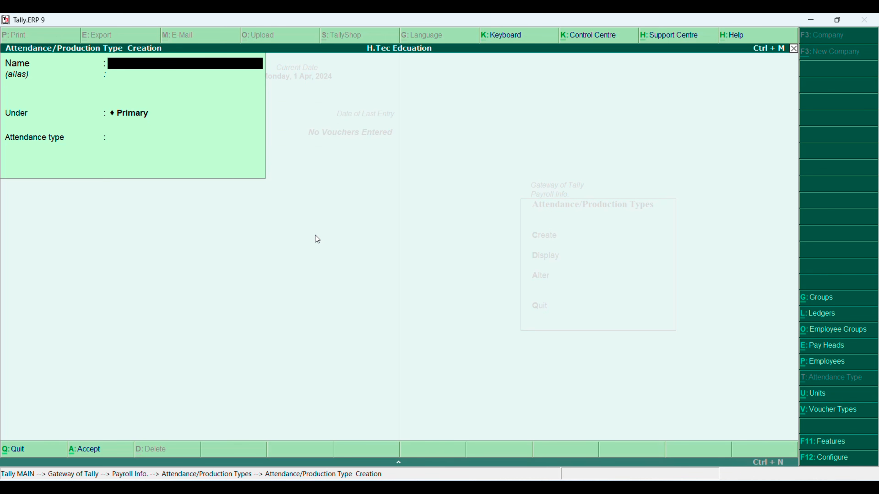
Create an attendance type named A under Primary as Leave without Pay with period type Days, and return to Payroll Info
type("A")
key("Return")
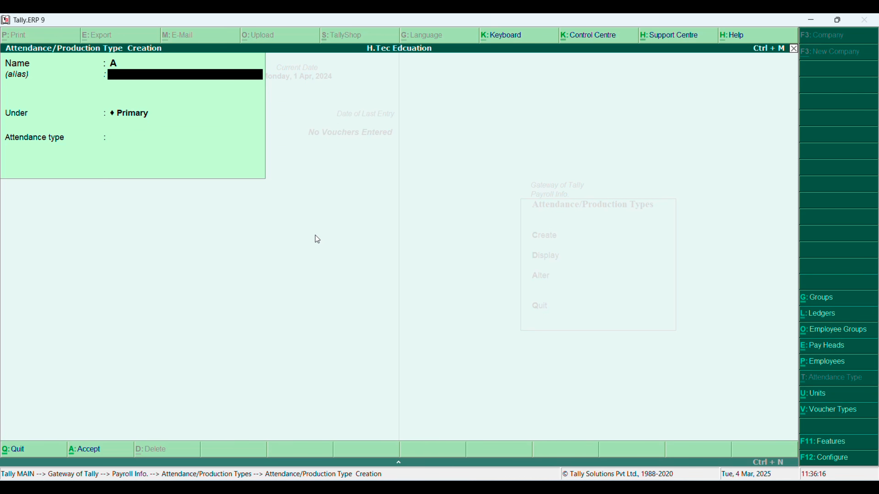
key("Return")
key("Return")
key("Down")
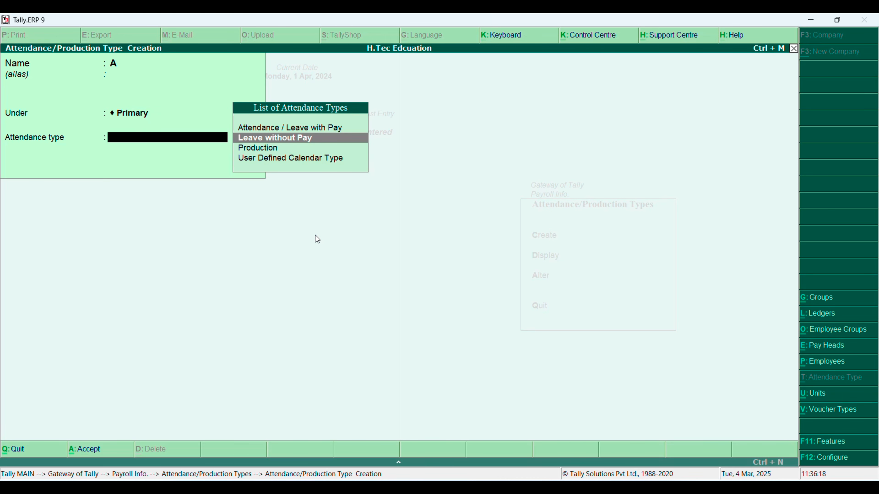
key("Return")
key("Escape")
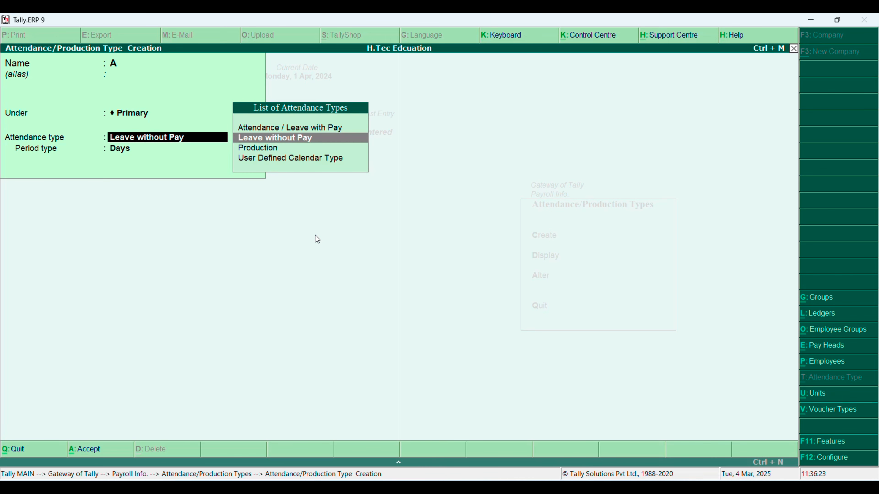
key("Return")
key("Return")
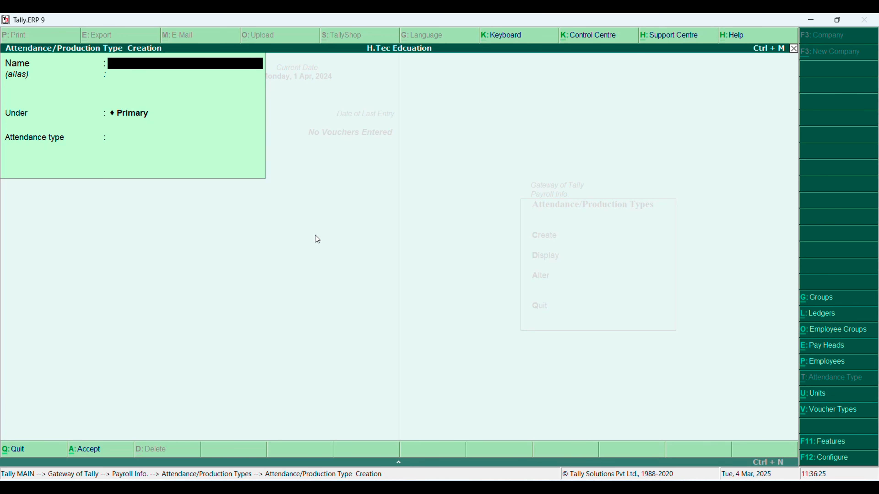
key("Escape")
key("Return")
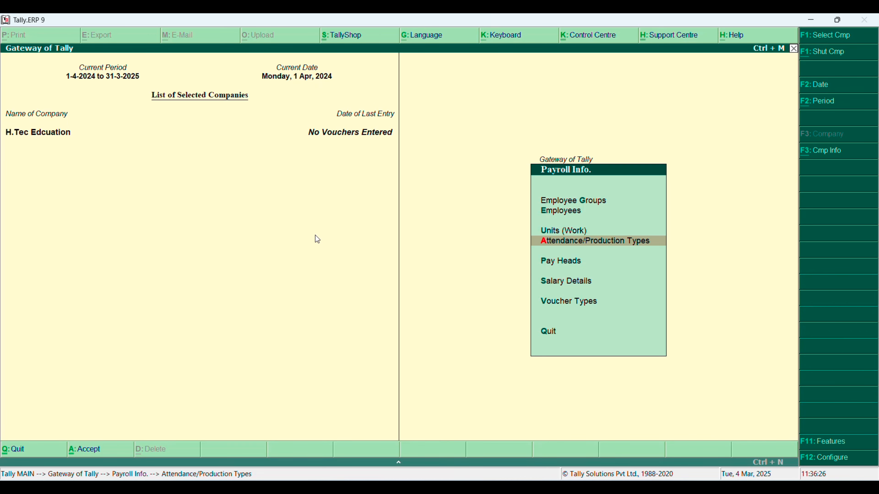
Open the Pay Heads options from Payroll Info
key("Down")
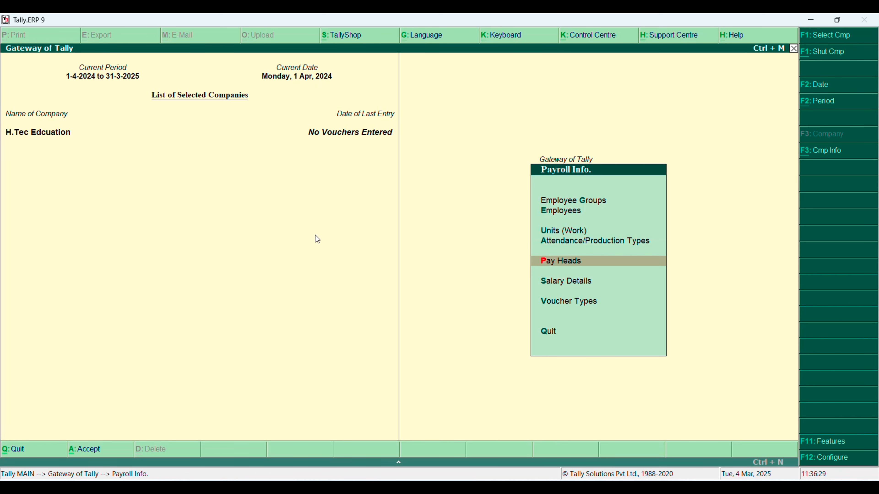
key("Return")
key("Return")
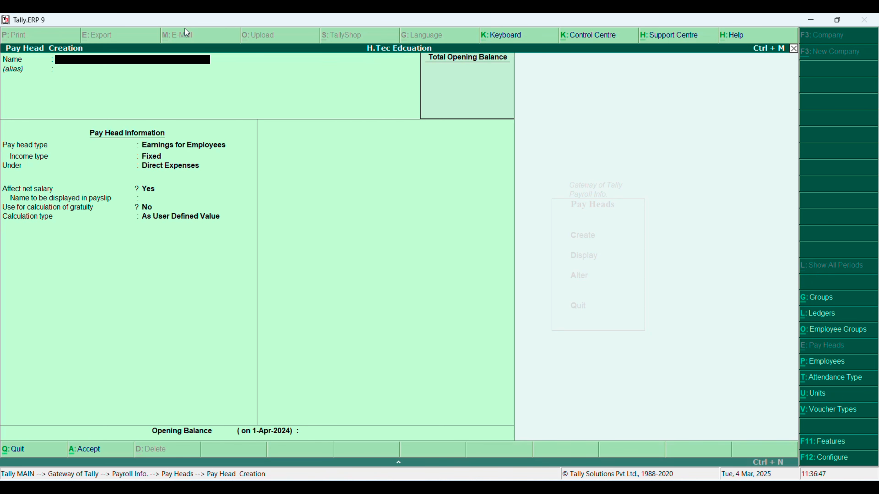
key("Escape")
key("y")
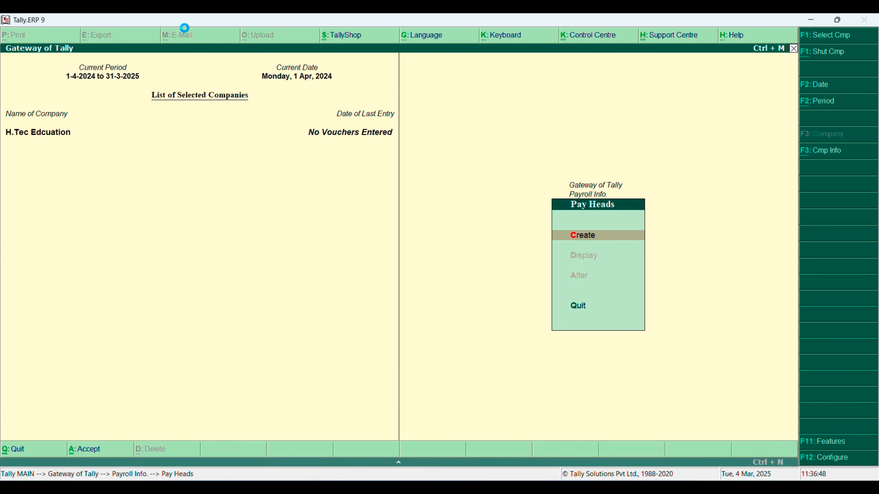
Start a new pay head named Basic Salary with type Earnings for Employees and income type Fixed
key("Return")
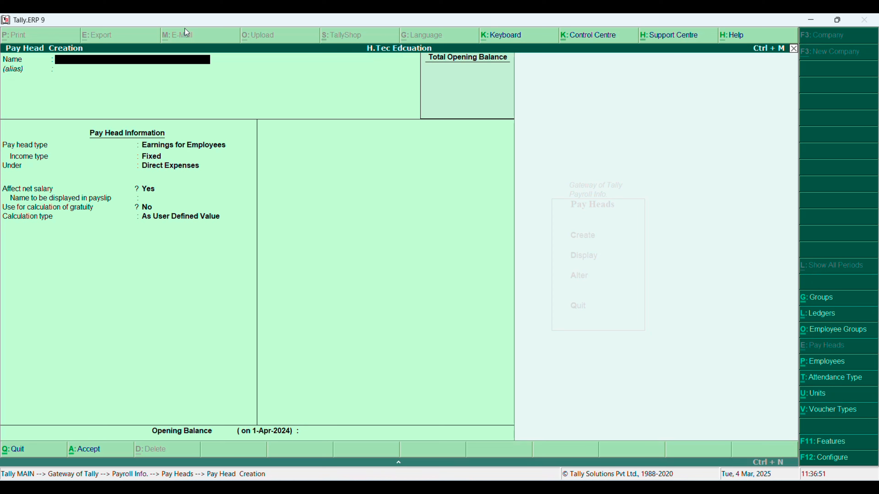
type("Basic Salary")
key("Return")
key("Return")
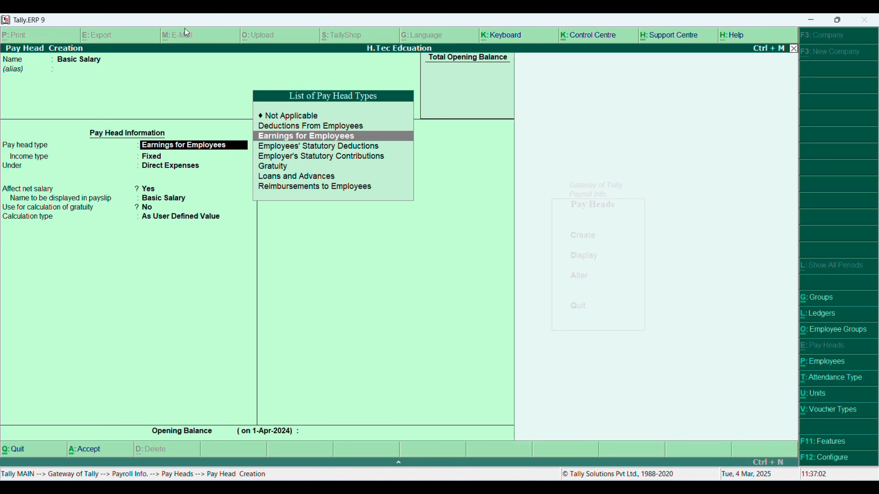
key("Return")
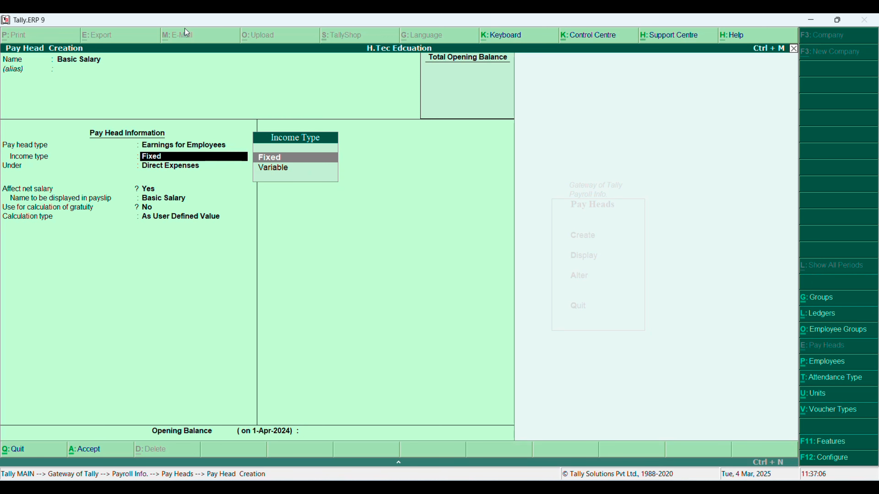
key("Return")
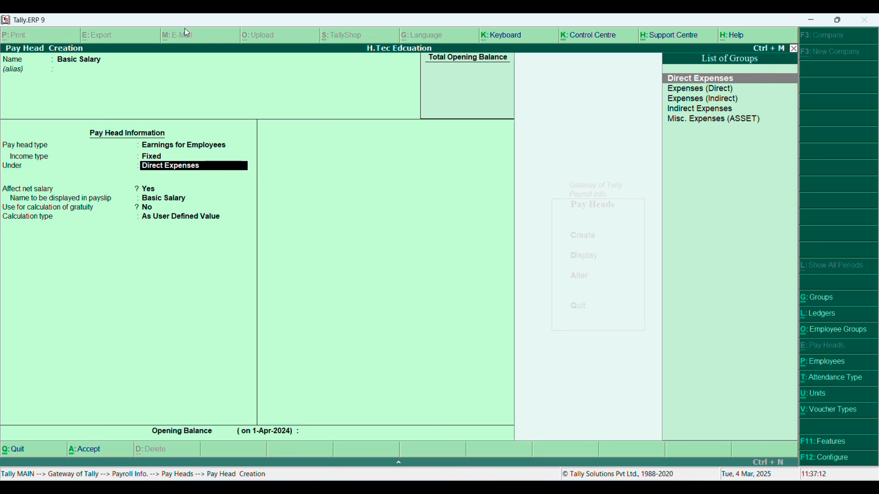
Place the Basic Salary pay head under Indirect Expenses, keep the remaining defaults including As User Defined Value, and save it
type("Ind")
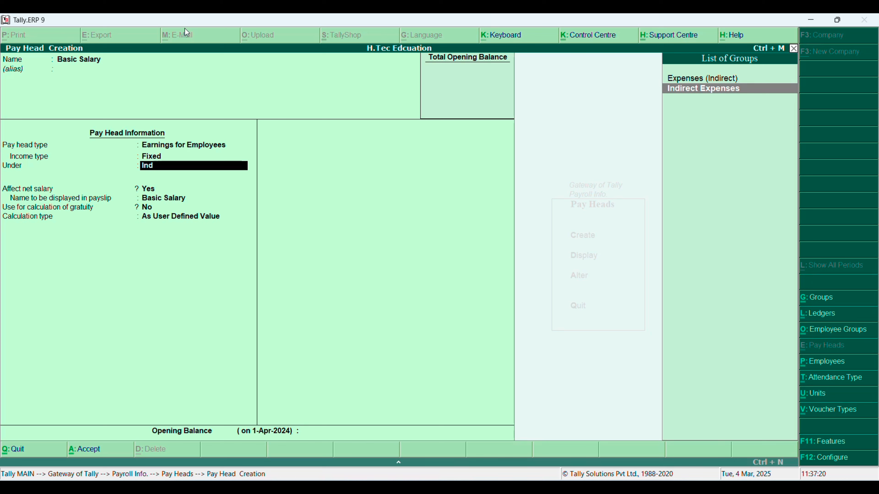
key("Return")
key("Return")
key("Return")
key("Return")
key("Return")
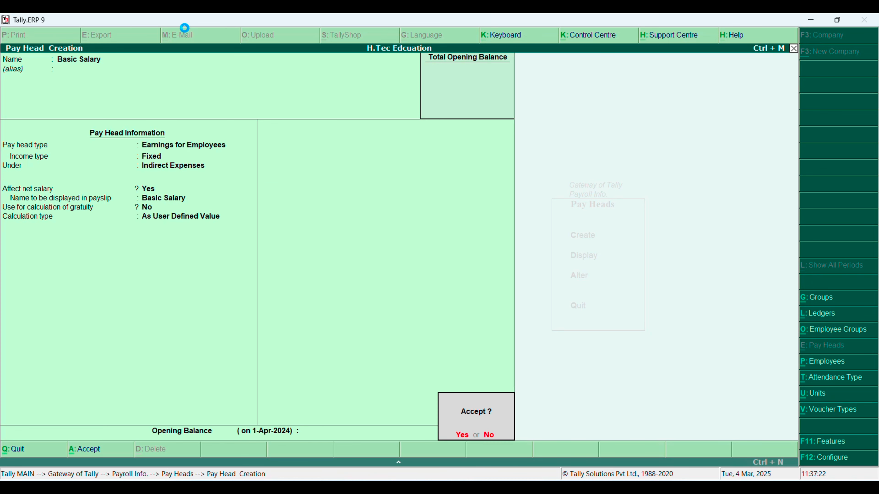
key("Return")
Create a pay head named HRA as Earnings for Employees with Variable income type under Indirect Expenses, and save it
type("HRA")
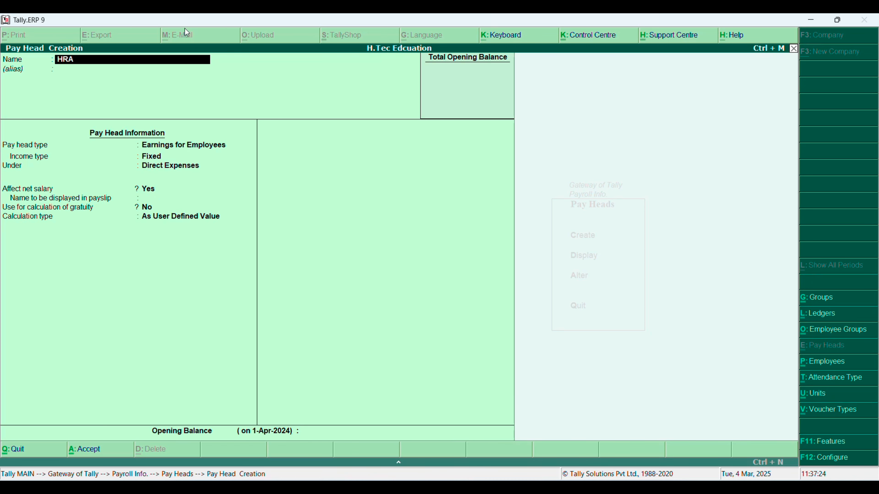
key("Return")
key("Return")
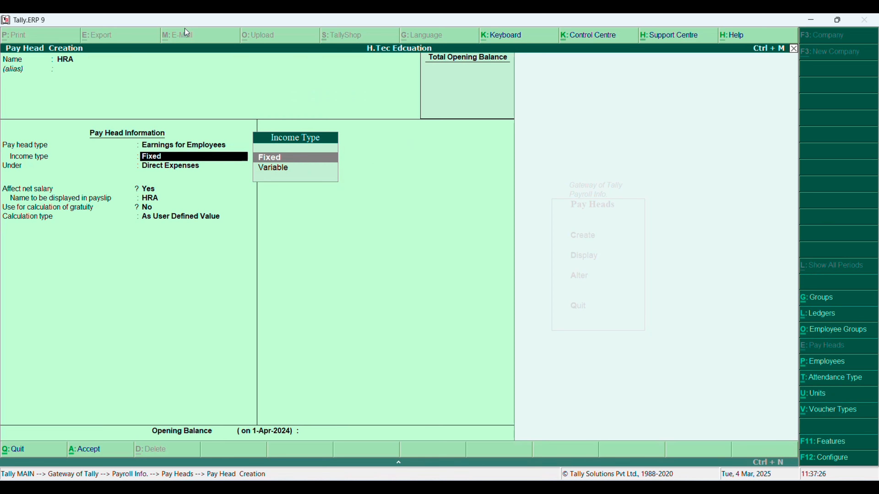
key("Down")
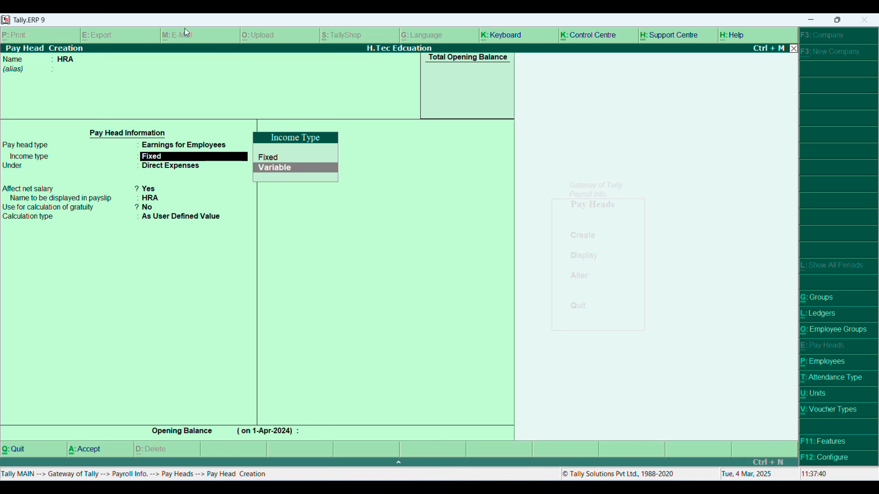
key("Return")
type("Ind")
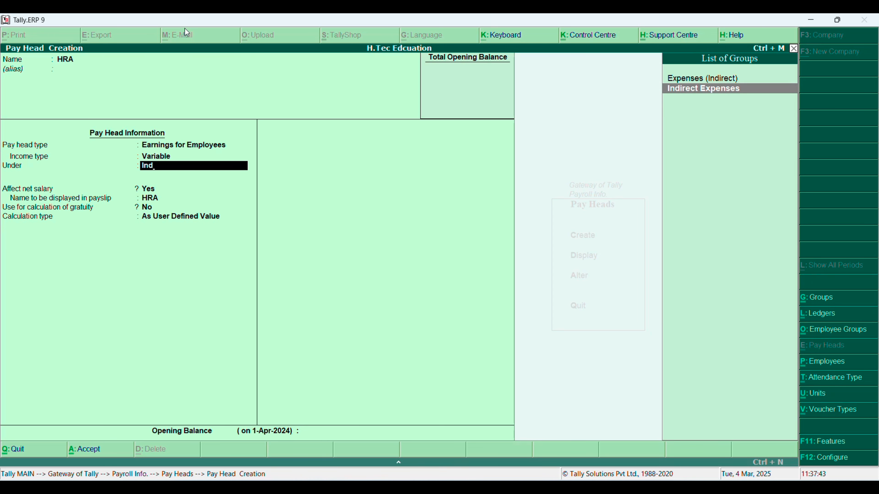
key("Return")
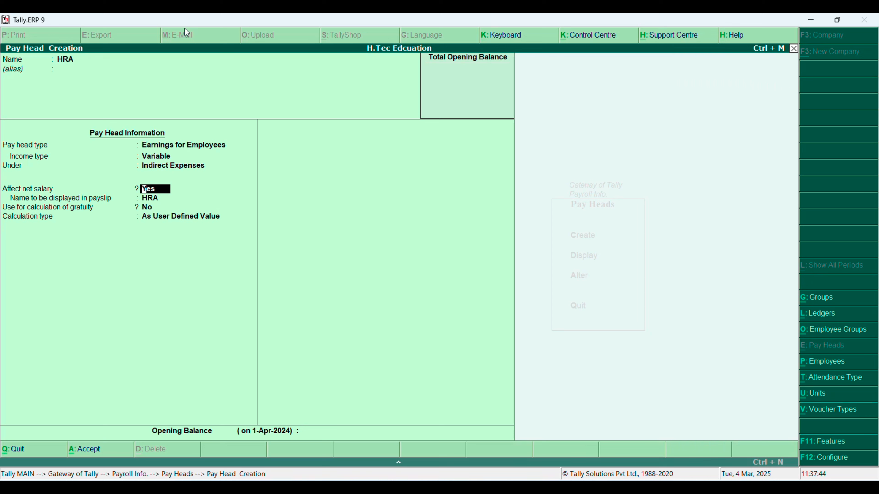
key("ctrl+a")
Create a pay head named TA as Earnings for Employees with Variable income type under Indirect Expenses, and save it
type("TA")
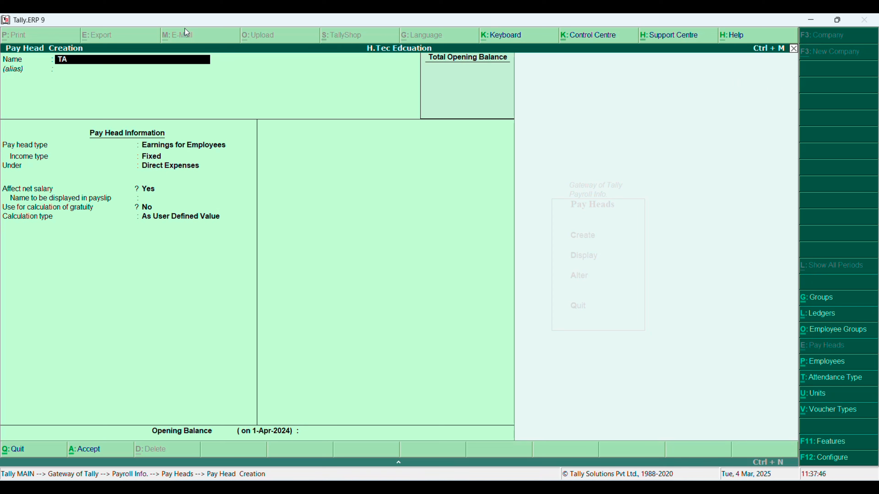
key("Return")
key("Return")
key("Return")
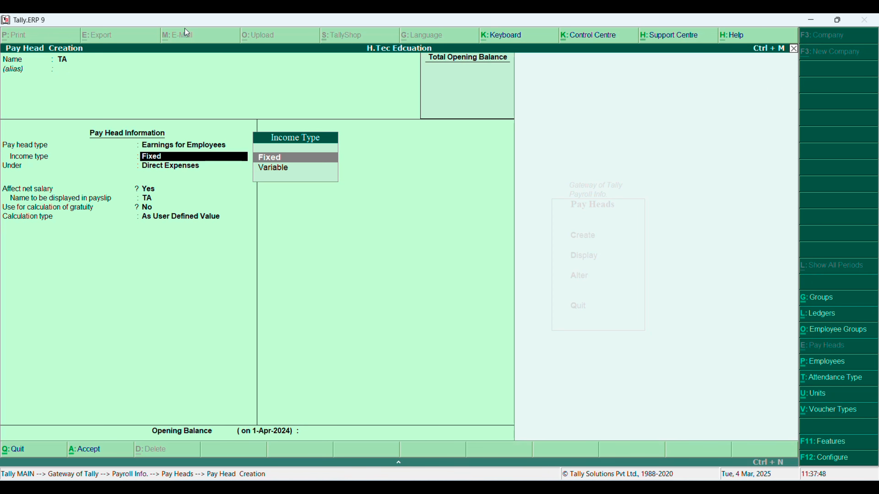
key("Down")
key("Return")
type("ind")
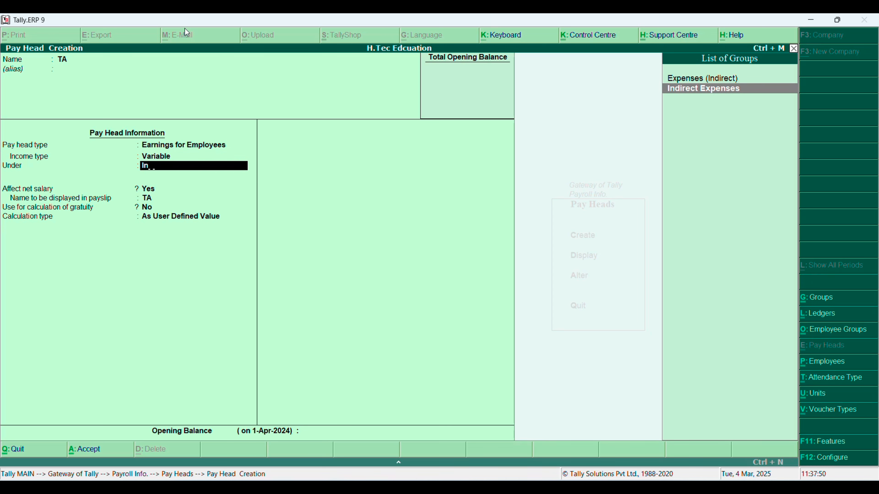
key("Return")
key("ctrl+a")
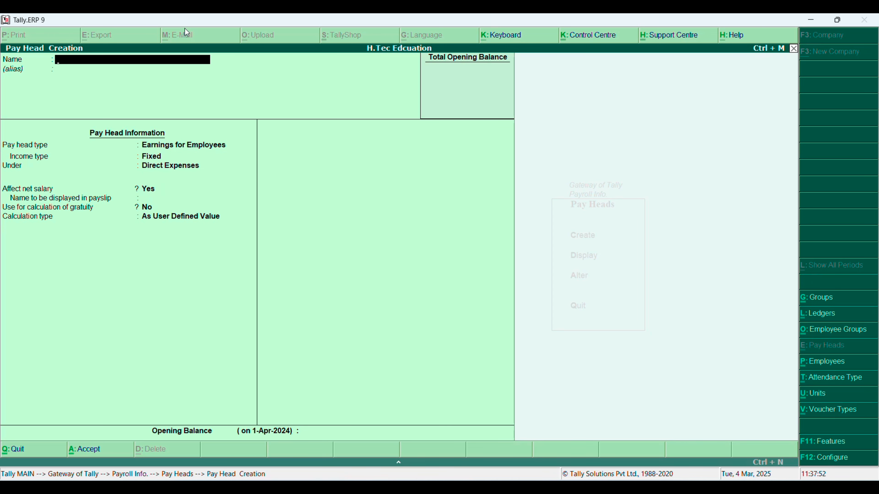
Create a pay head named Pf as Deductions From Employees under Current Liabilities, keep the other defaults, and save it
type("Pf")
key("Return")
key("Return")
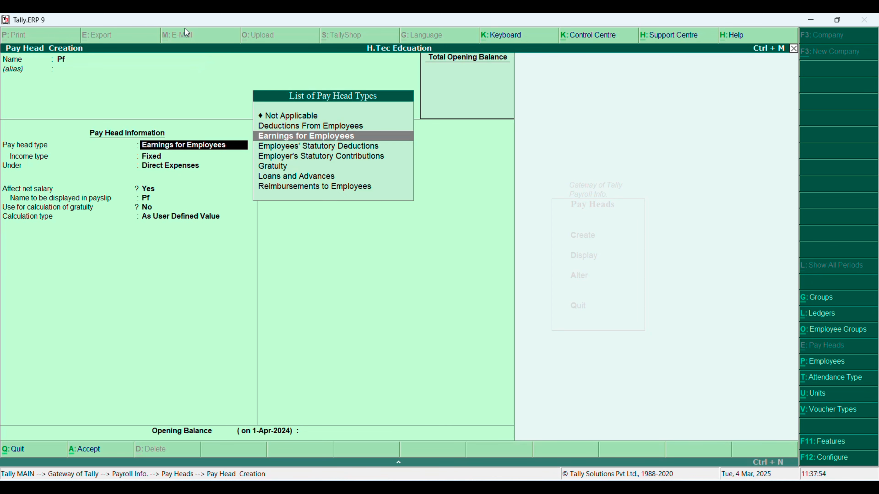
key("Up")
key("Return")
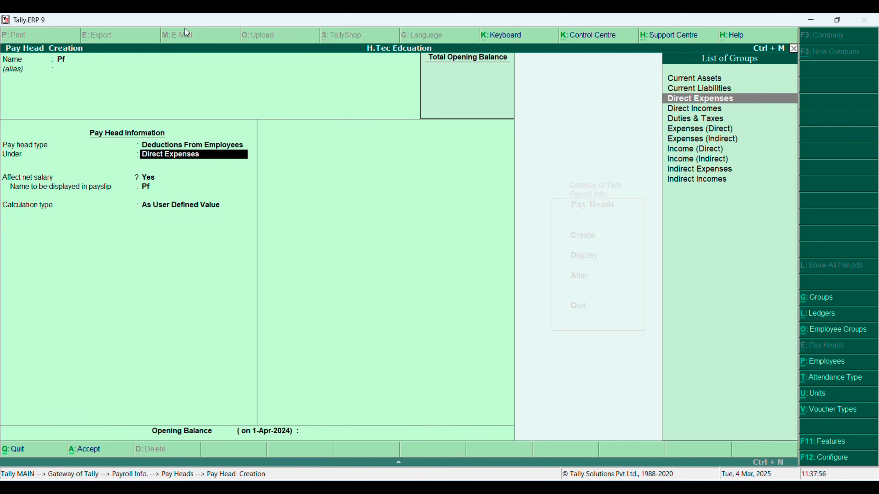
type("C")
key("Down")
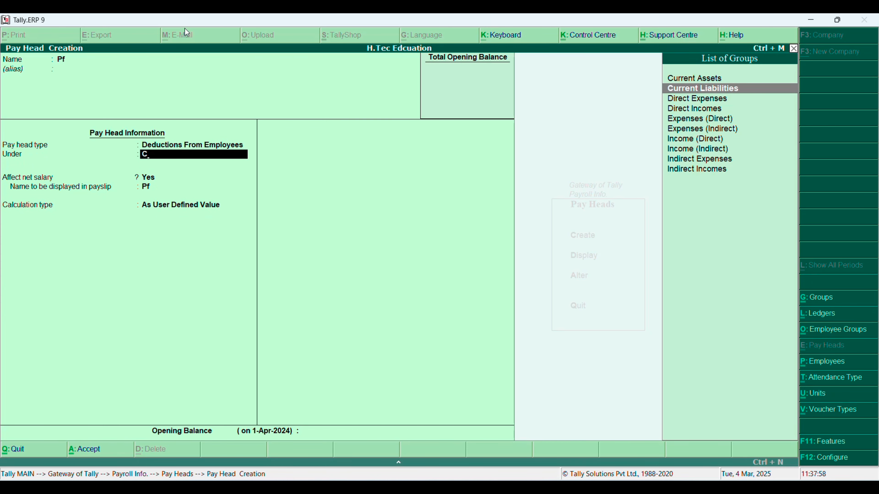
key("Return")
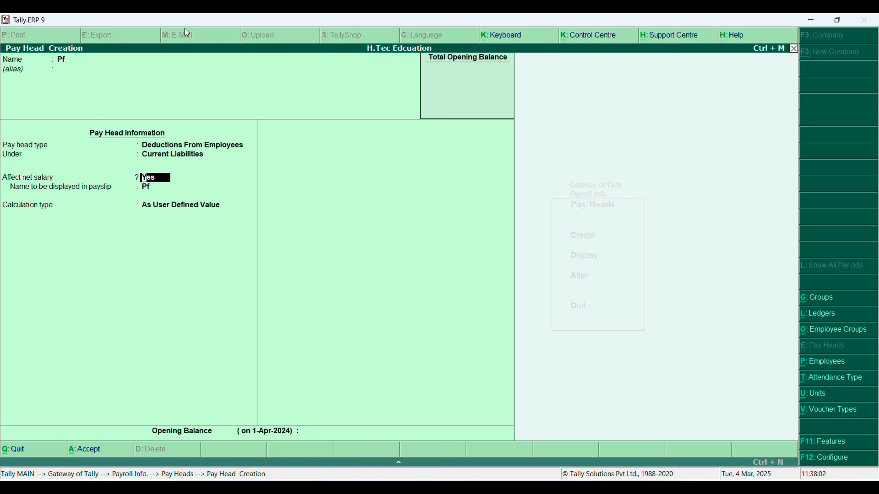
key("Return")
key("Return")
key("Return")
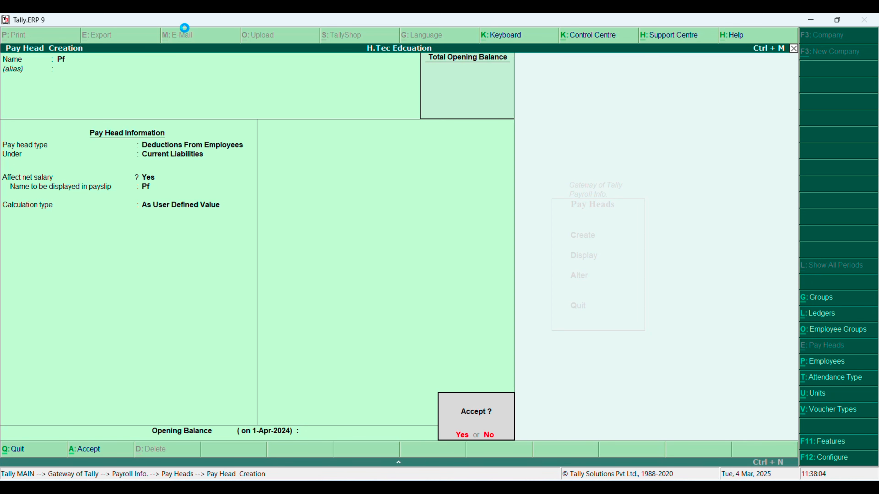
key("Return")
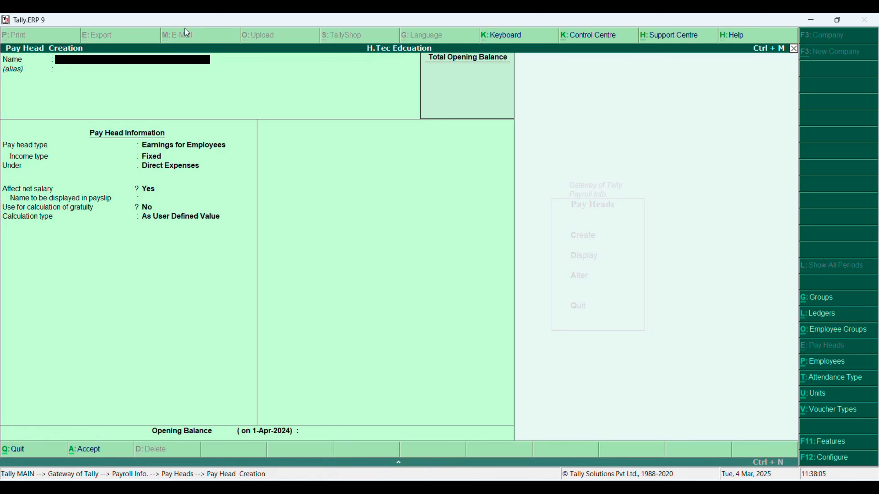
Create a pay head named Lic as Deductions From Employees under Current Liabilities, and return to Payroll Info
type("Lic")
key("Return")
key("Return")
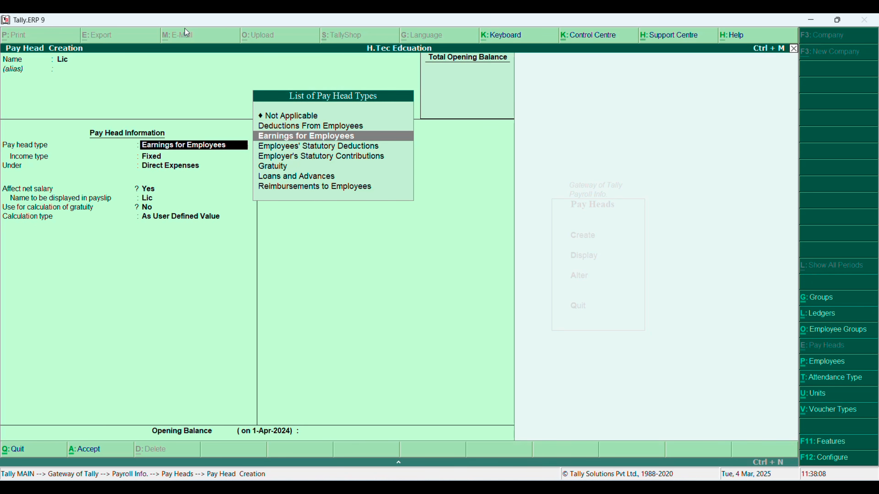
type("d")
key("Return")
key("Up")
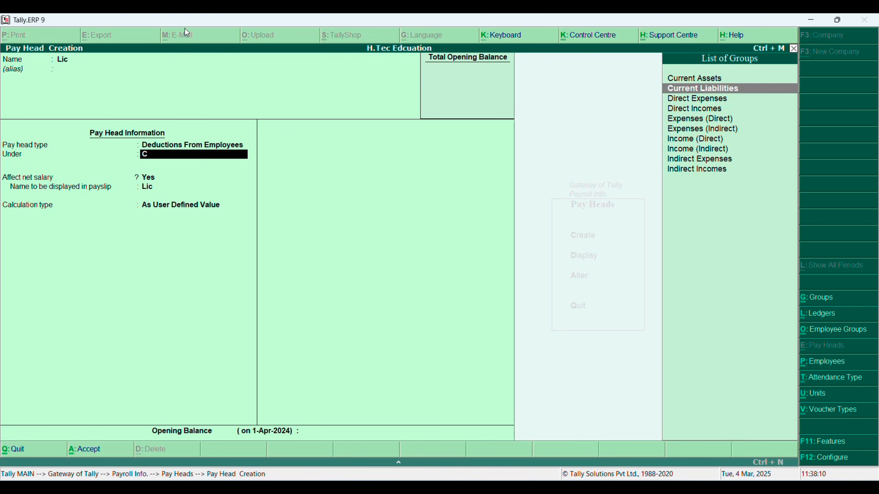
key("Return")
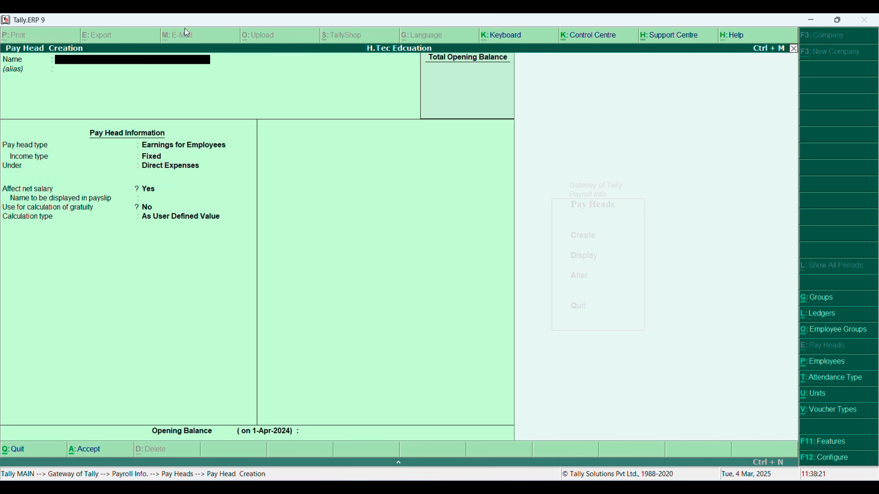
key("Escape")
key("Return")
key("Escape")
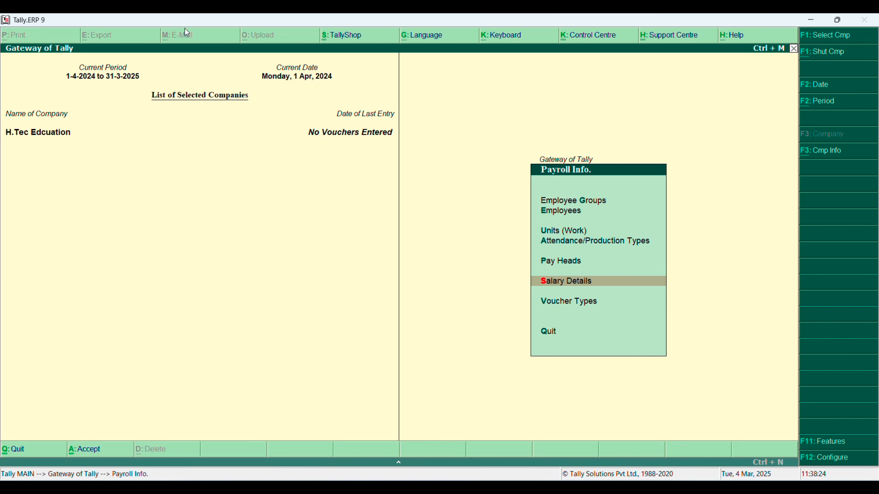
Start defining salary details for the Manager group, effective from 1-Apr-2024
key("Return")
key("Return")
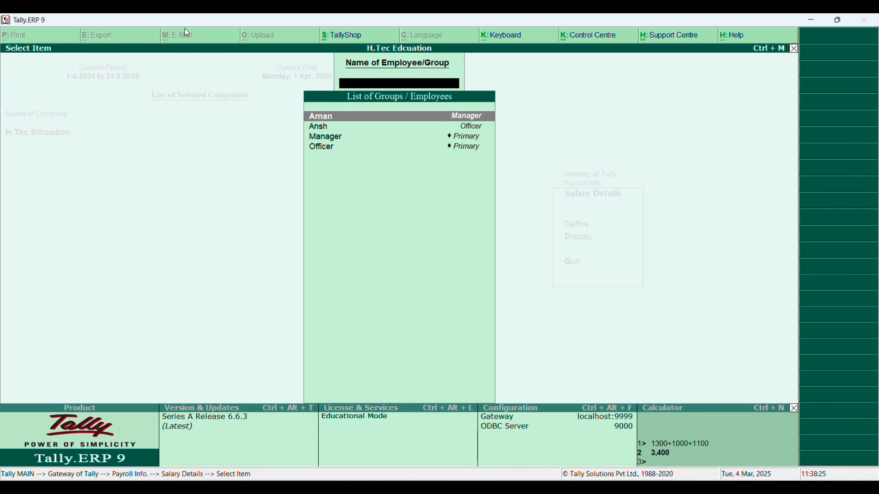
type("mar")
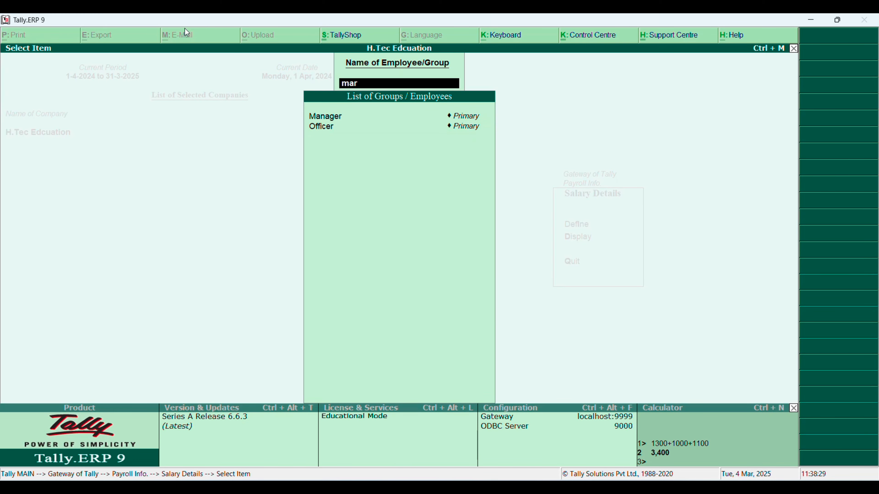
key("Return")
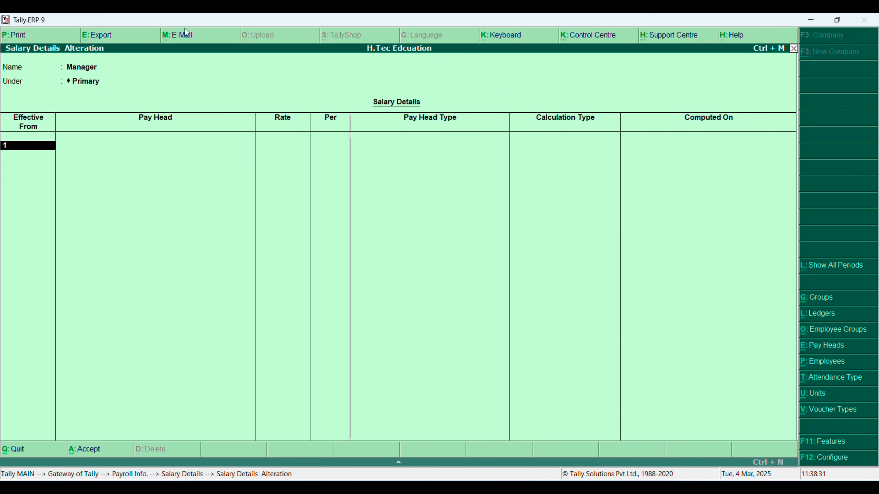
type("1-4-")
key("Return")
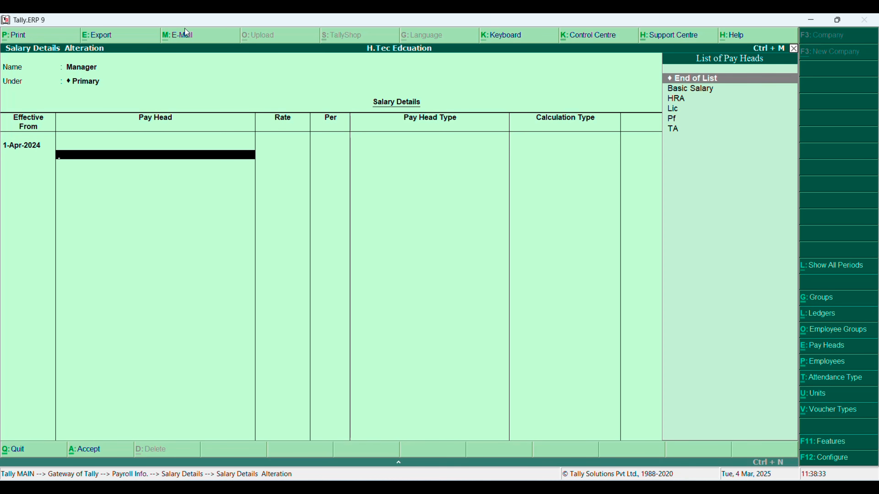
Add the pay heads Basic Salary, HRA, Lic, TA and Pf to the Manager group's salary details and save them
key("Down")
key("Return")
key("Return")
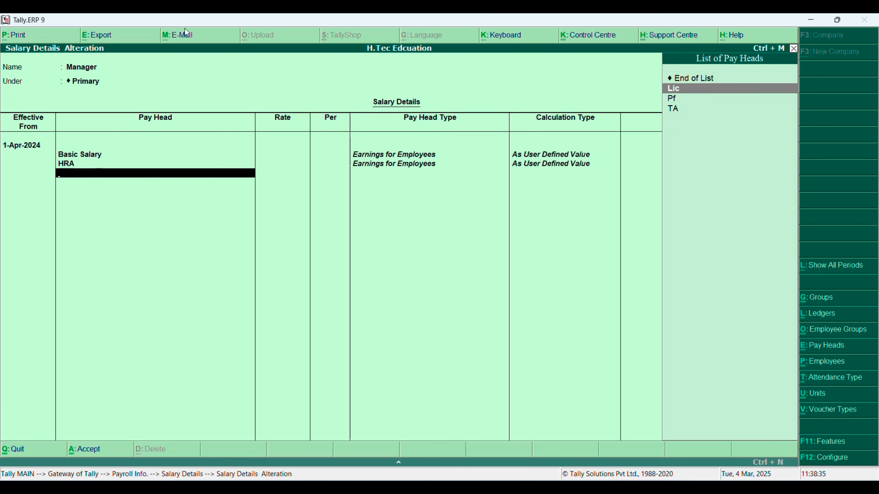
key("Return")
key("Down")
key("Return")
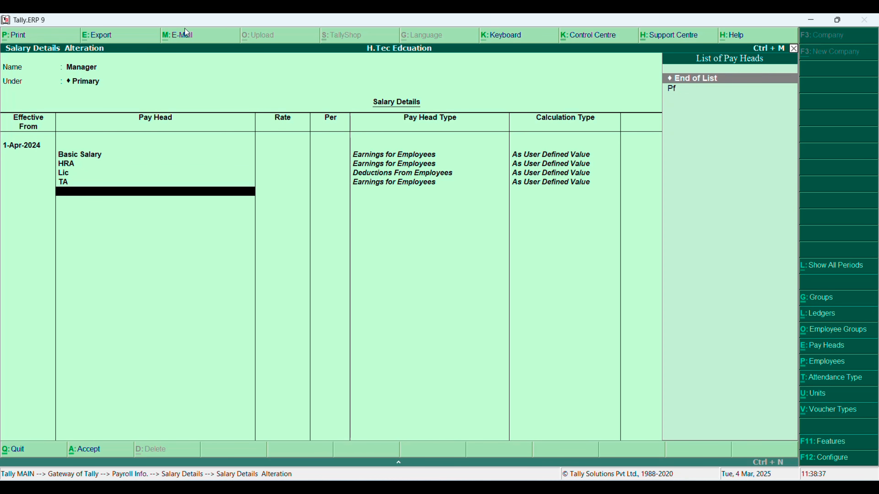
key("Return")
key("BackSpace")
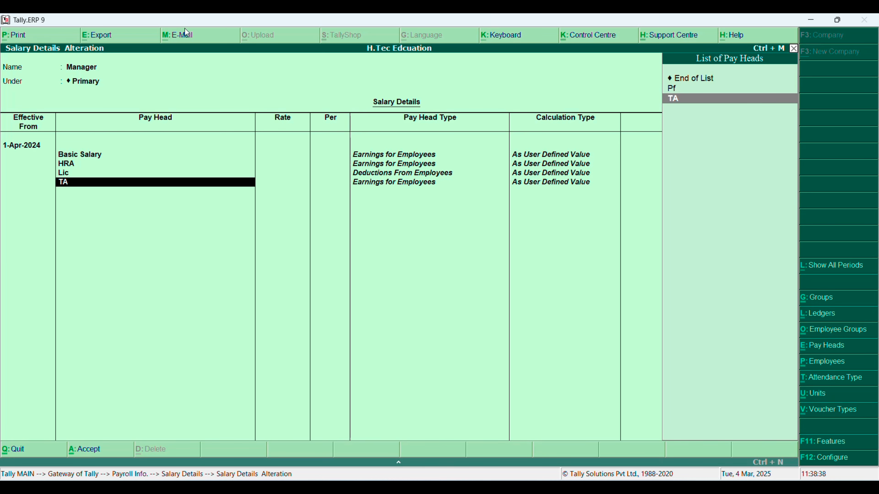
key("Return")
key("Down")
key("Return")
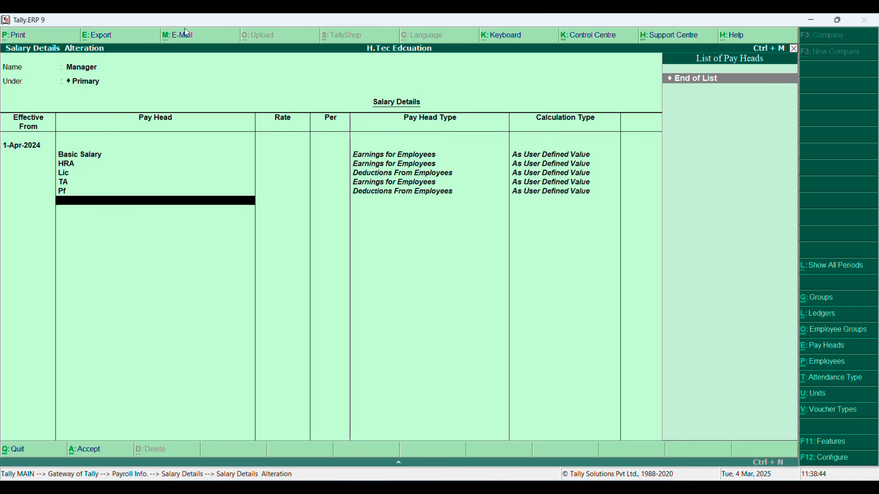
key("Return")
key("Return")
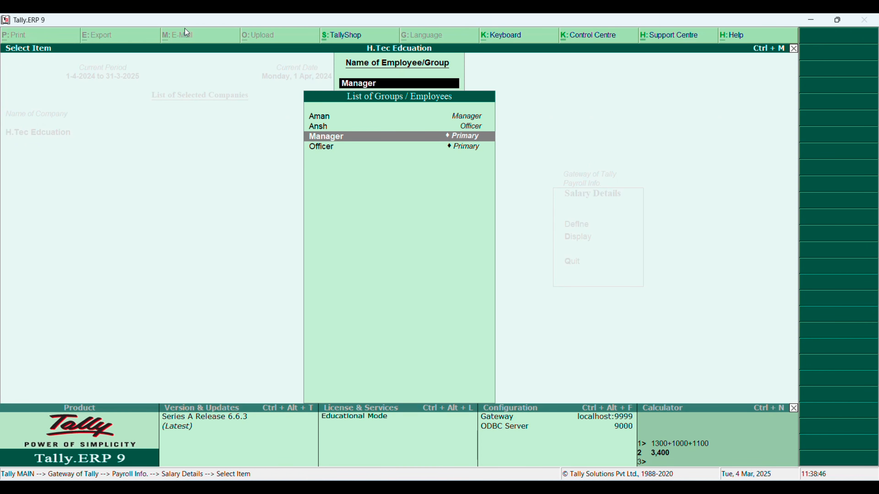
Define salary details for the employee under Manager, effective 1-Apr-2024, using Copy From Parent Value, and save them
key("Up")
key("Up")
key("Return")
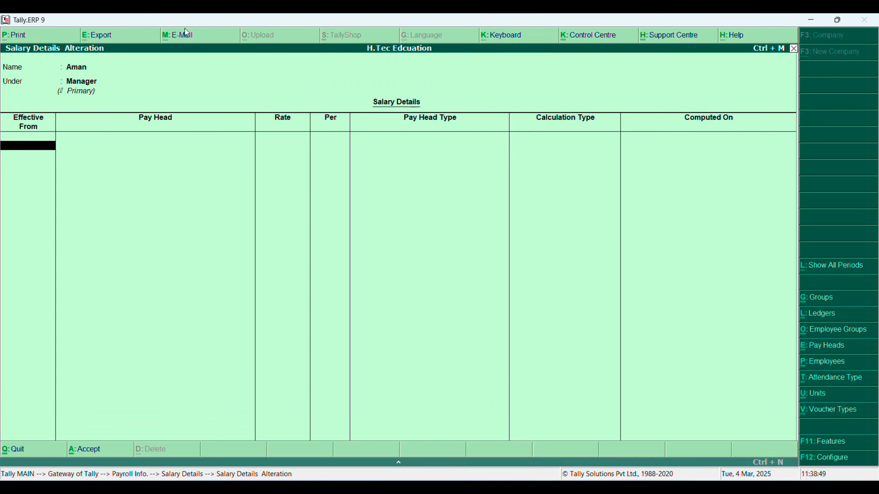
type("1-4")
key("Return")
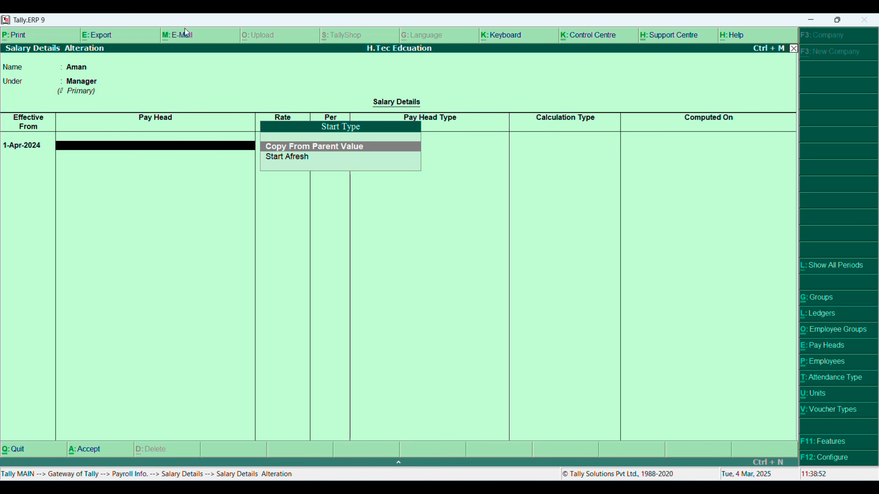
key("Return")
key("Return")
key("Return")
key("Return")
key("Return")
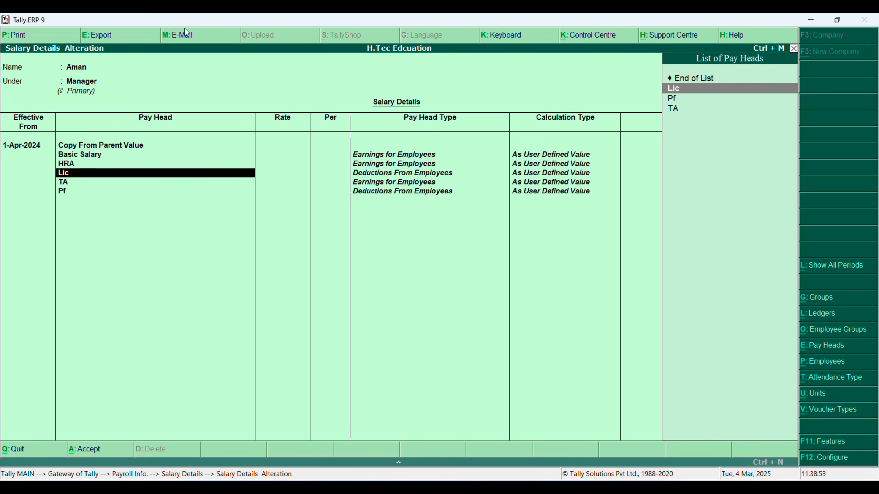
key("Return")
key("Return")
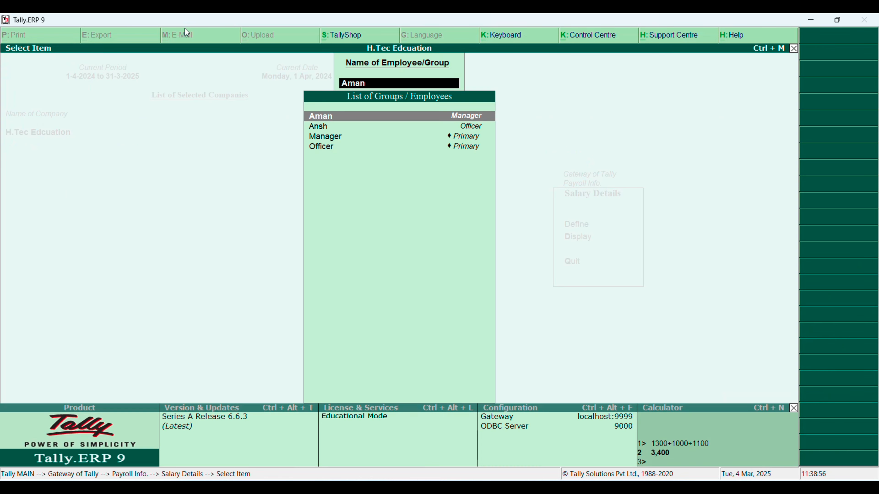
Start salary details for the Officer group, effective from 1-Apr-2024, with the Start Afresh option
type("Officer")
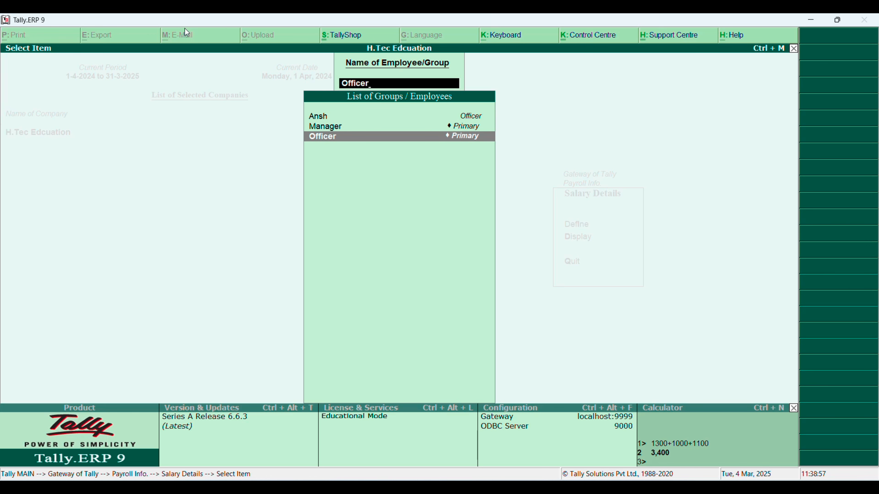
key("Return")
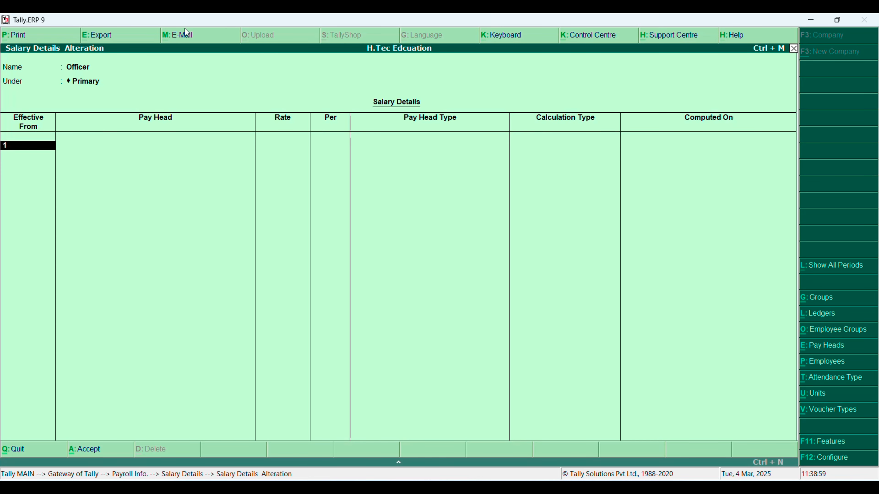
type("1")
key("Return")
key("Down")
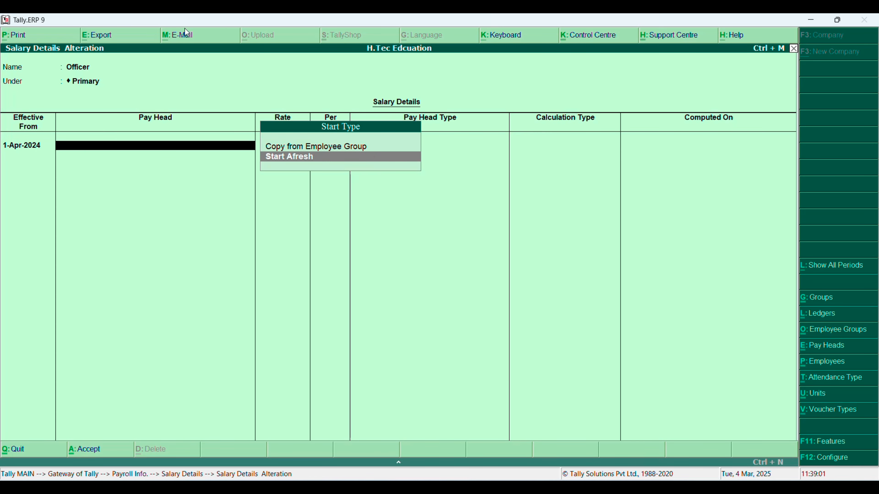
key("Return")
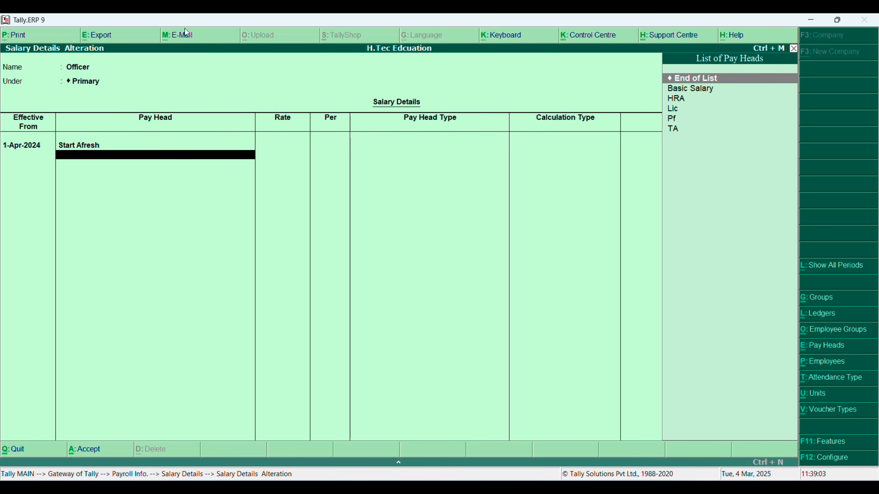
Add the pay heads Basic Salary, HRA, TA and Pf to the Officer group's salary details and save them
type("bas")
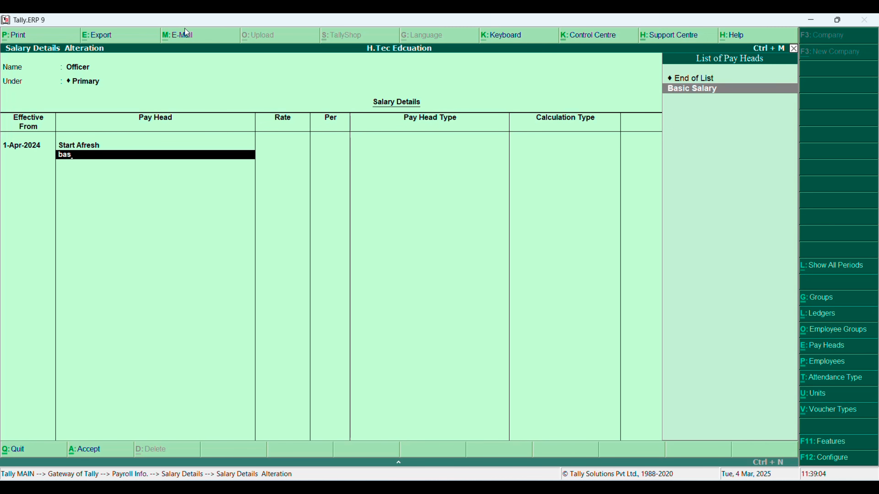
key("Return")
key("Down")
key("Return")
key("Down")
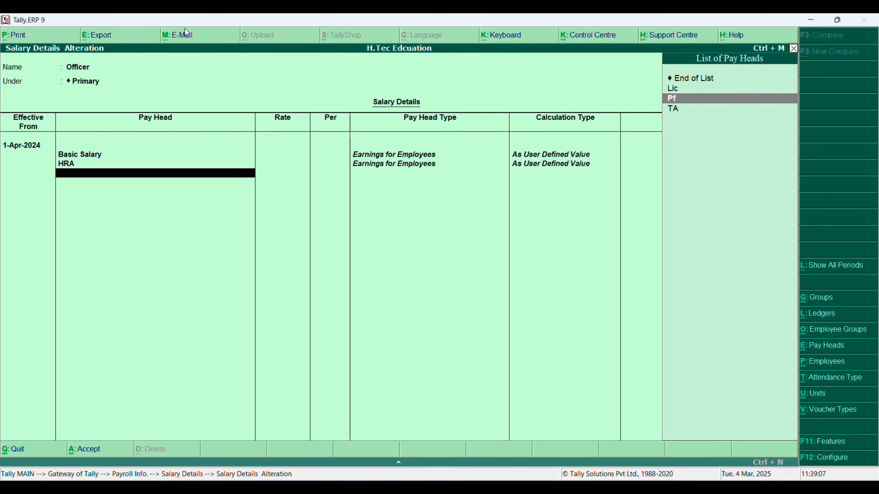
key("Down")
key("Up")
key("Down")
key("Return")
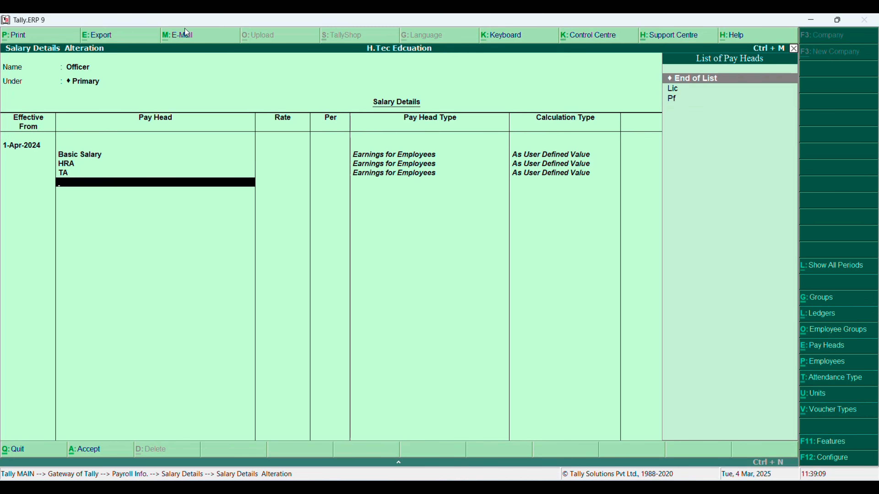
key("Down")
key("Down")
key("Return")
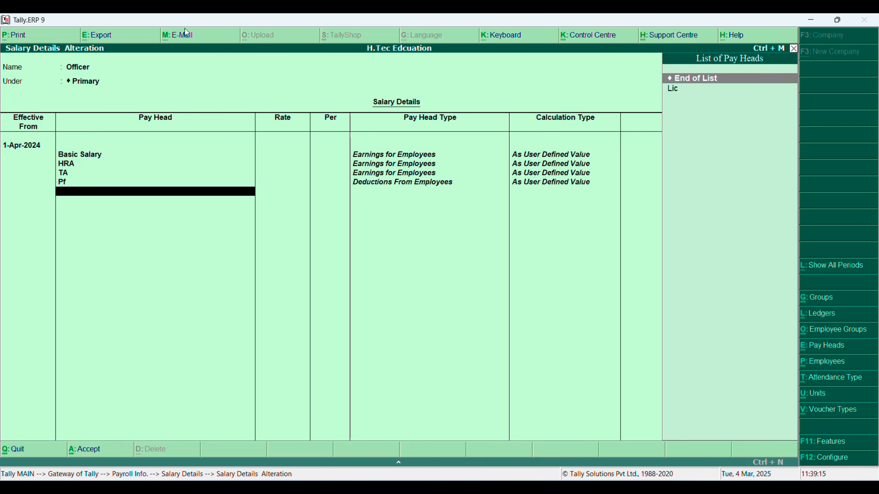
key("Return")
key("Return")
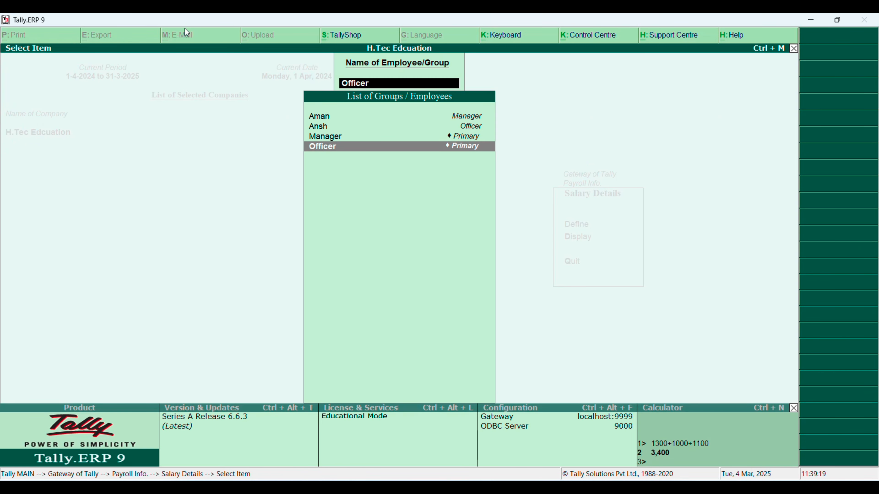
Leave the salary details and payroll masters, and open a new attendance voucher among the payroll vouchers
key("Escape")
key("Escape")
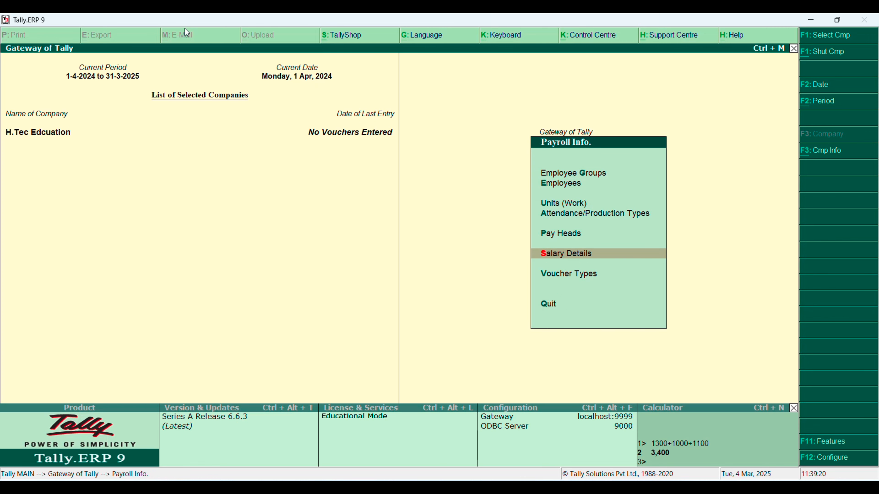
key("Escape")
key("y")
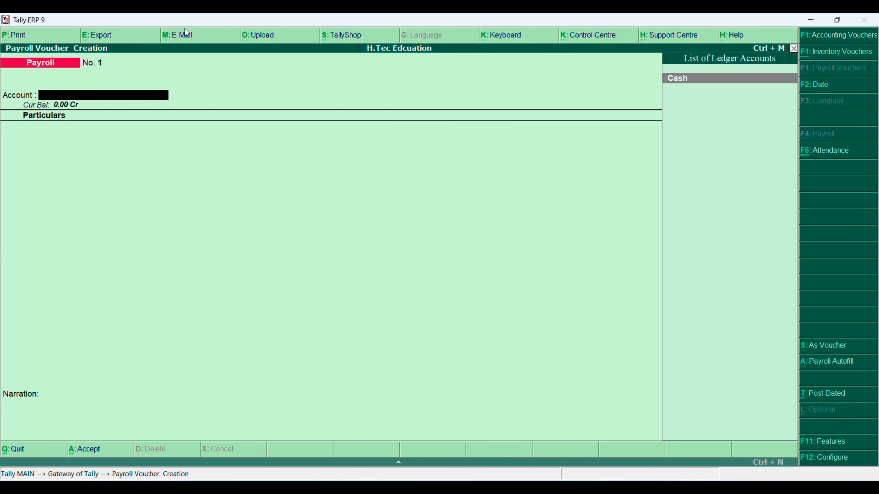
key("Escape")
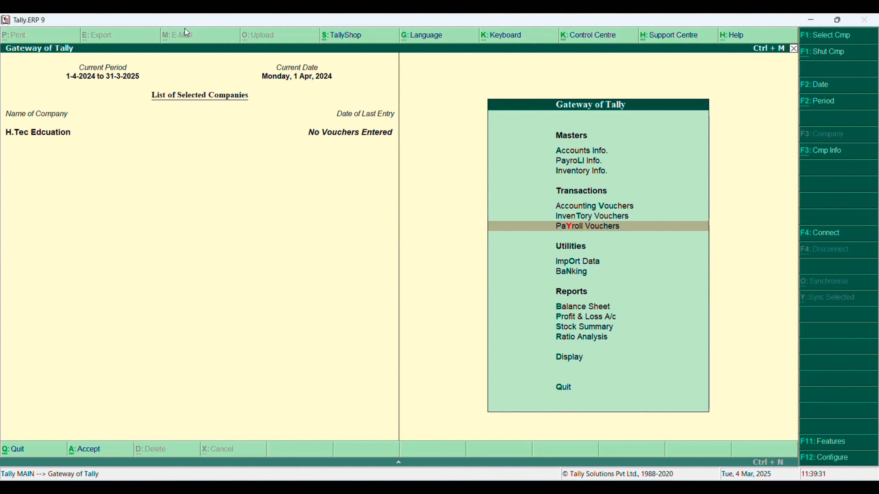
key("Return")
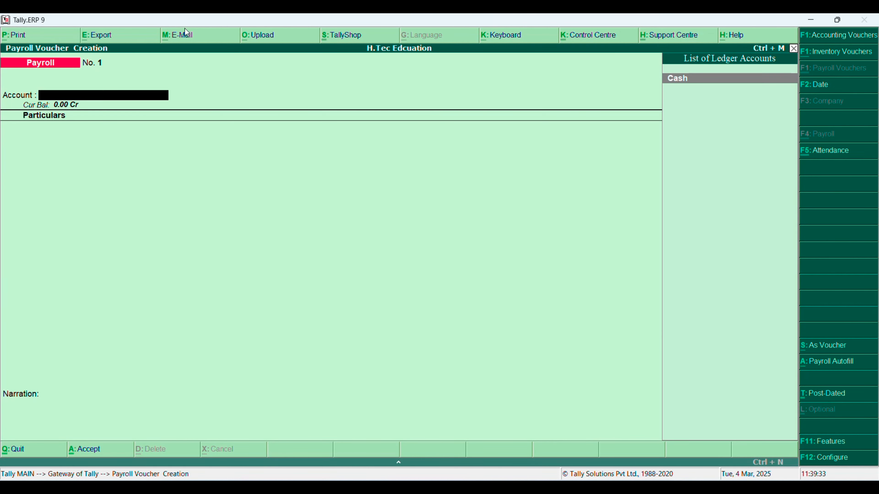
key("F5")
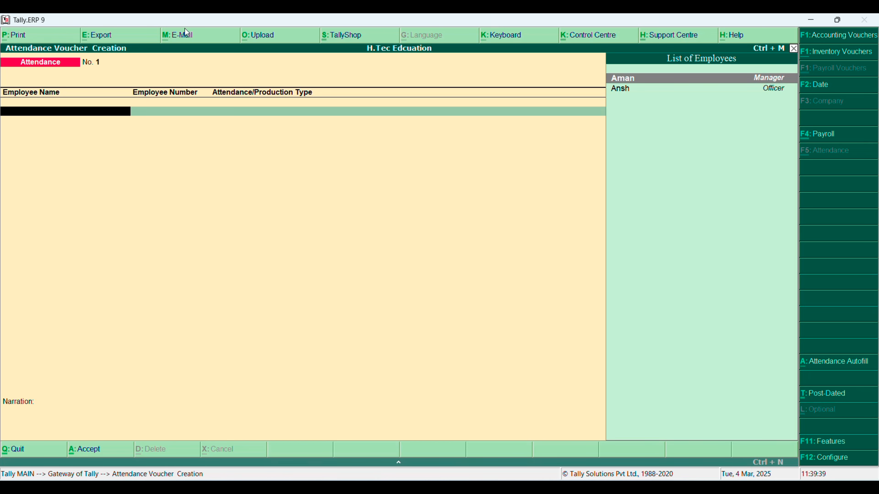
Record attendance for the employee under Manager with 28 days of type P and 2 days of type A
key("Return")
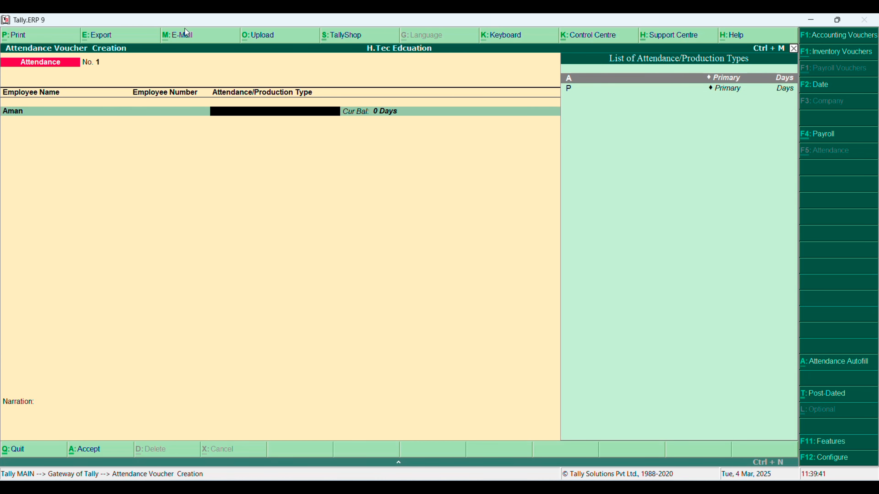
key("Down")
key("Return")
type("28")
key("Return")
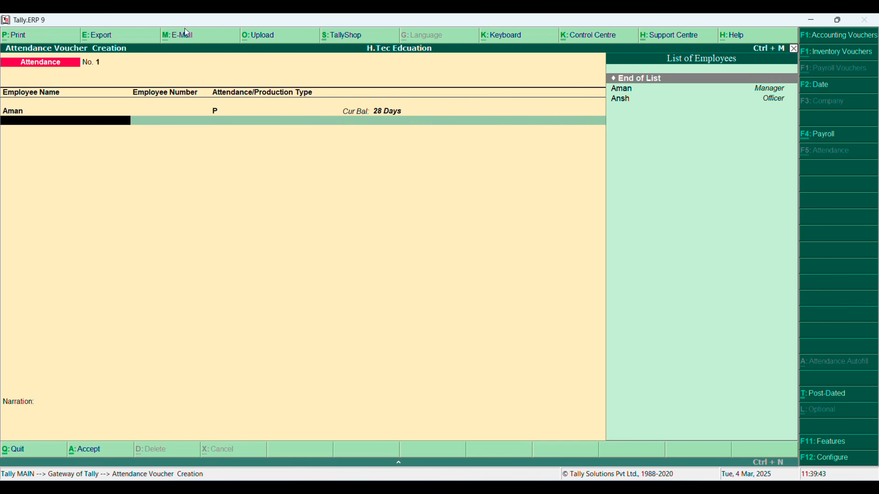
key("Down")
key("Return")
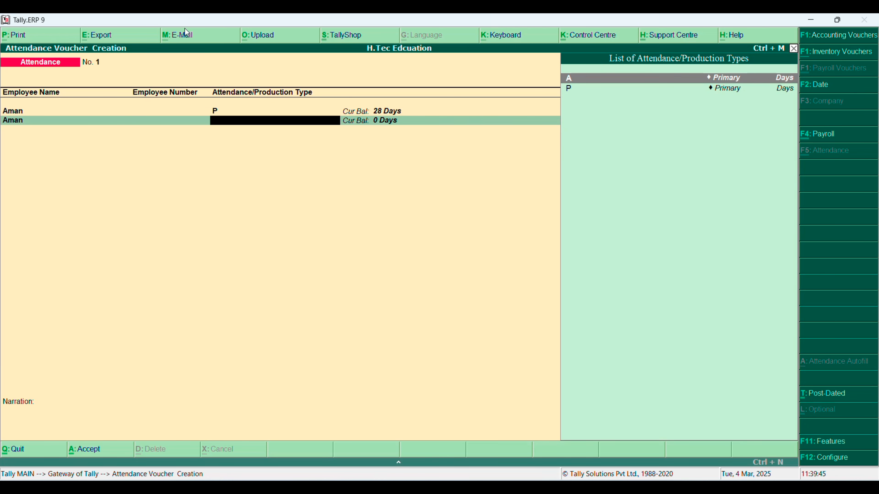
key("Return")
type("2")
key("Return")
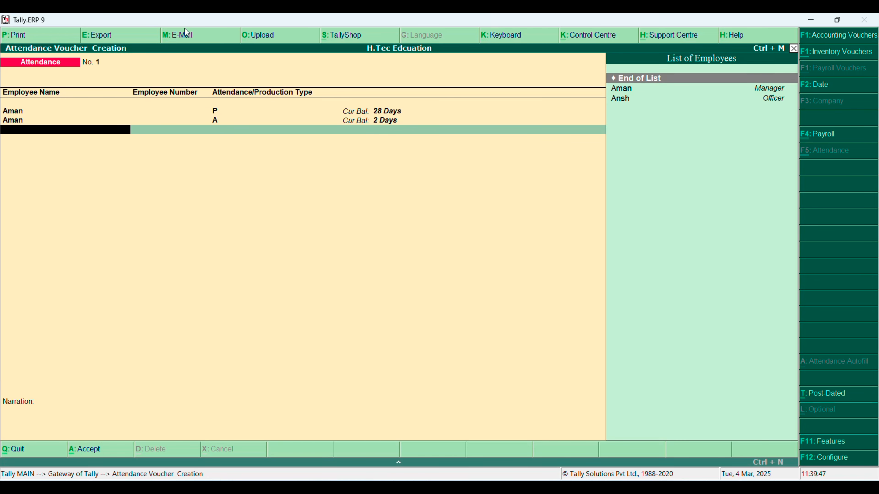
Record 30 days of type P for the employee under Officer, leave the narration empty, and save the attendance voucher
type("Ansh")
key("Return")
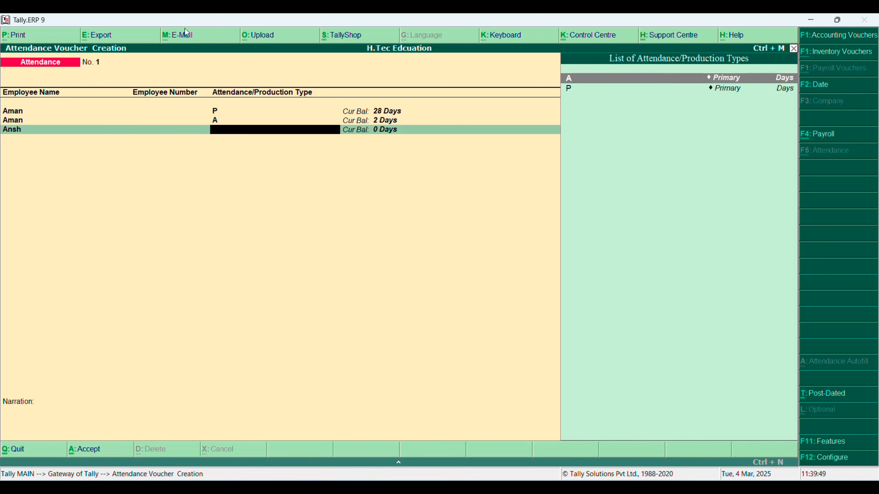
type("P")
key("Return")
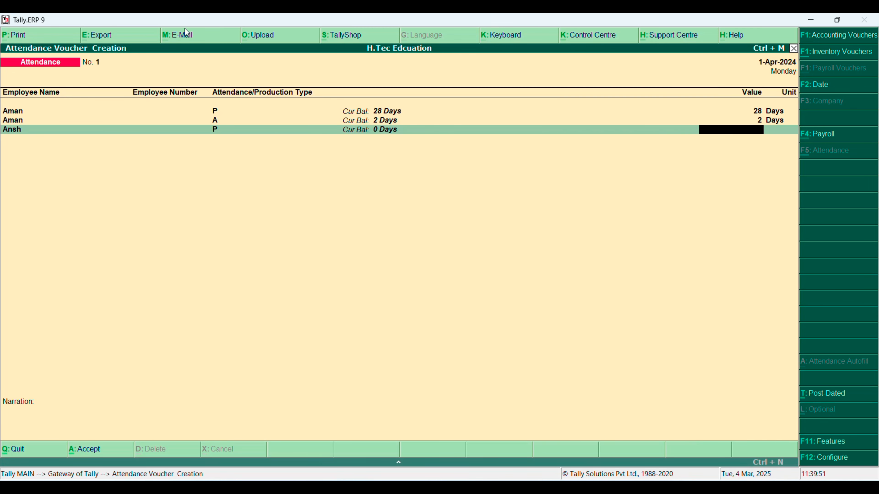
type("30")
key("Return")
key("Return")
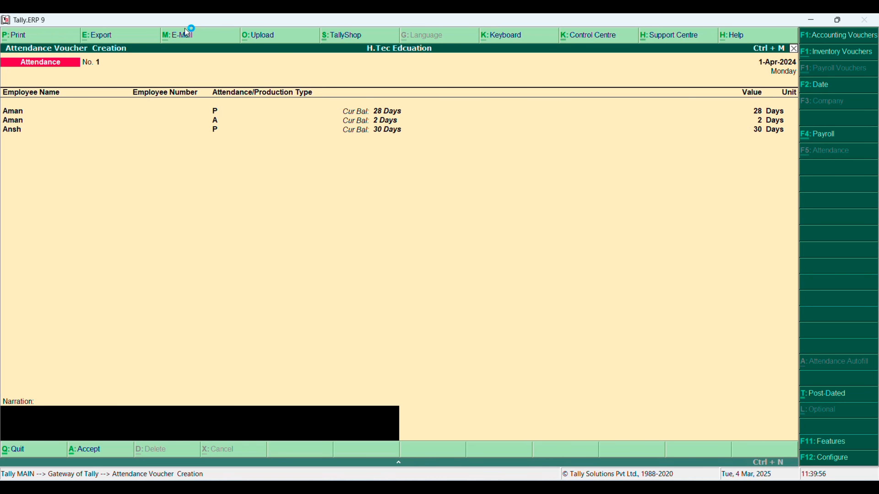
key("Return")
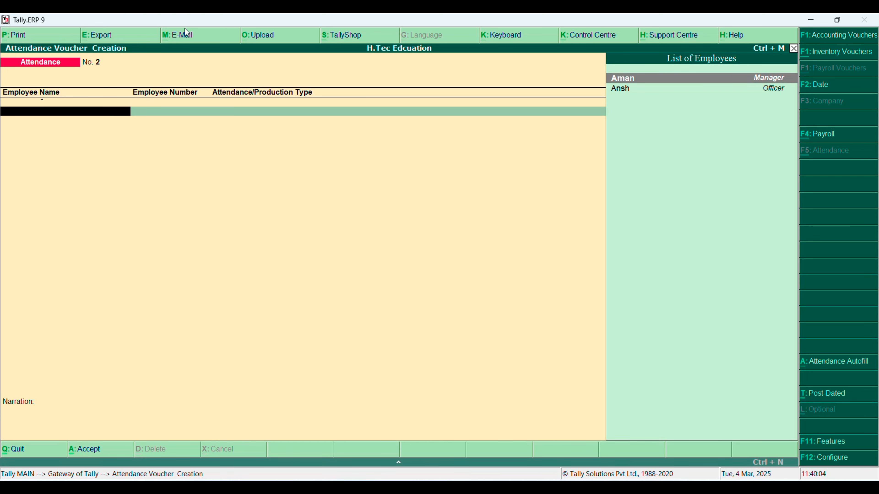
Start a payroll voucher and create a ledger named Bank under Bank Accounts as its account
key("F4")
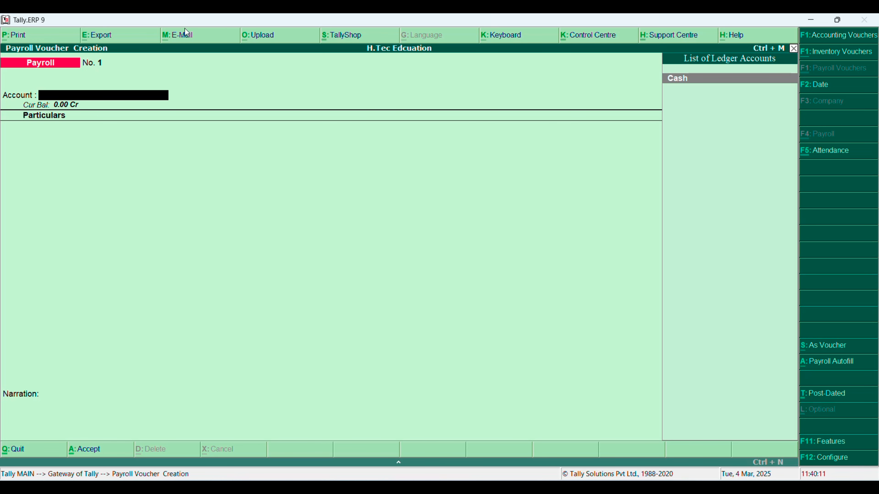
key("alt+c")
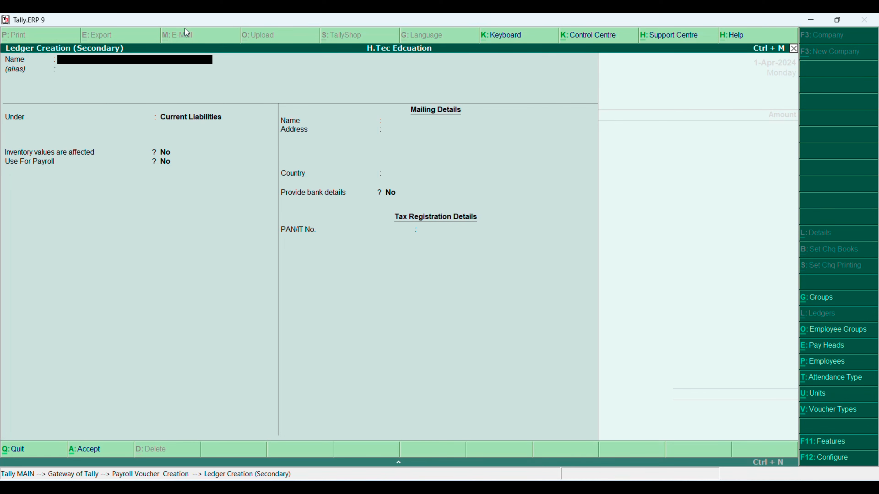
type("Bank")
key("Return")
key("Return")
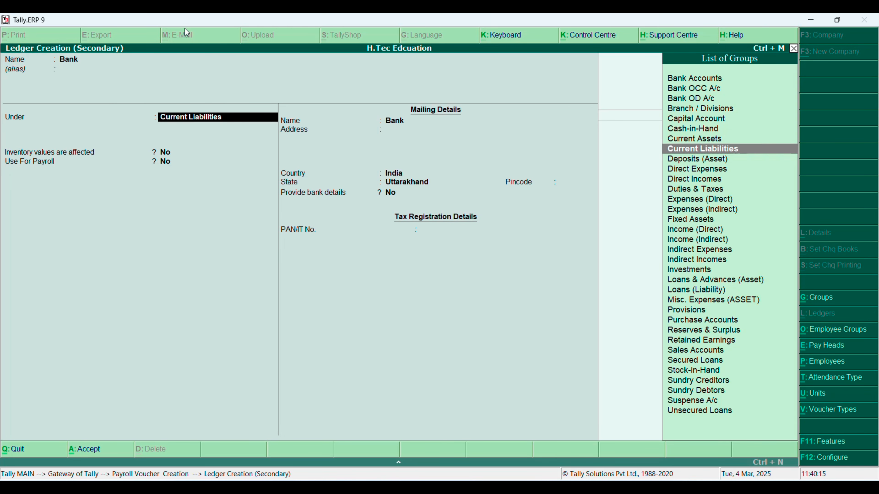
type("b")
key("Return")
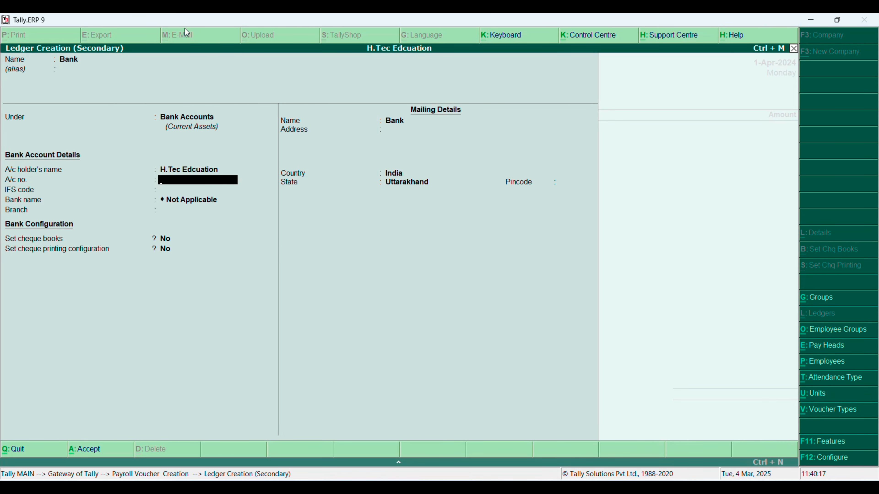
key("ctrl+a")
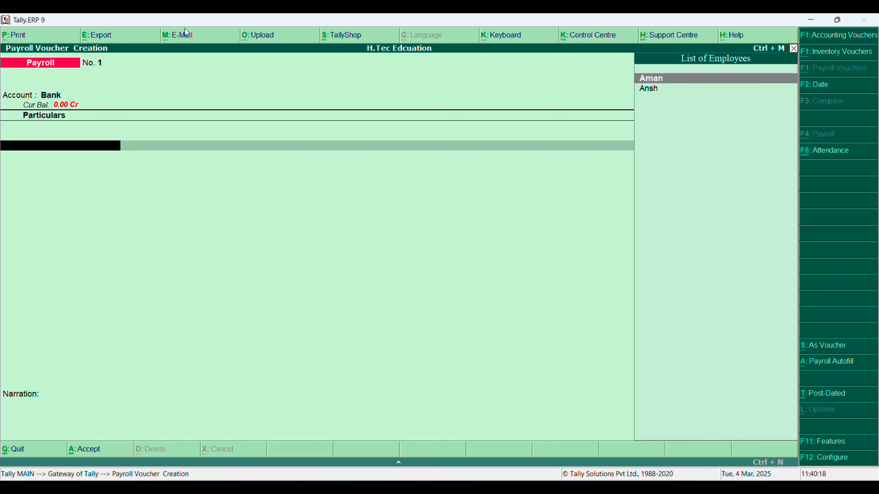
Add the employee under Manager to the payroll voucher with Basic Salary 25000 and HRA 5000
key("Return")
key("Return")
type("25000")
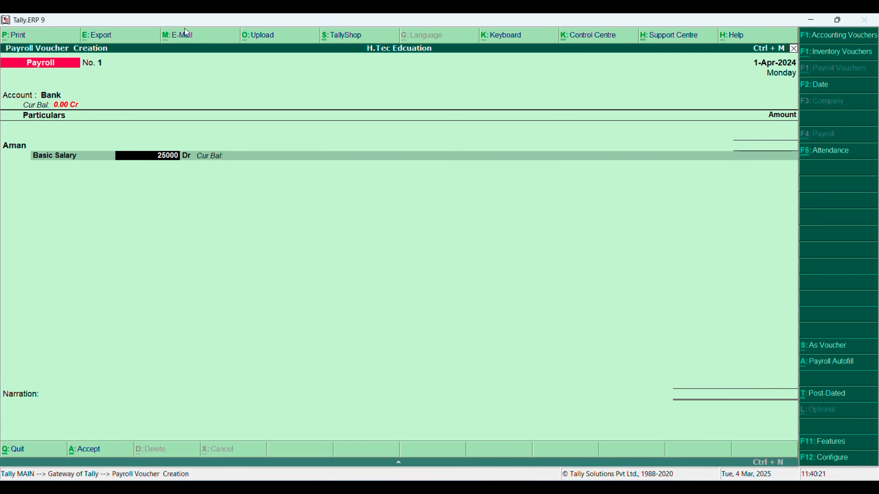
key("Return")
key("Down")
key("Down")
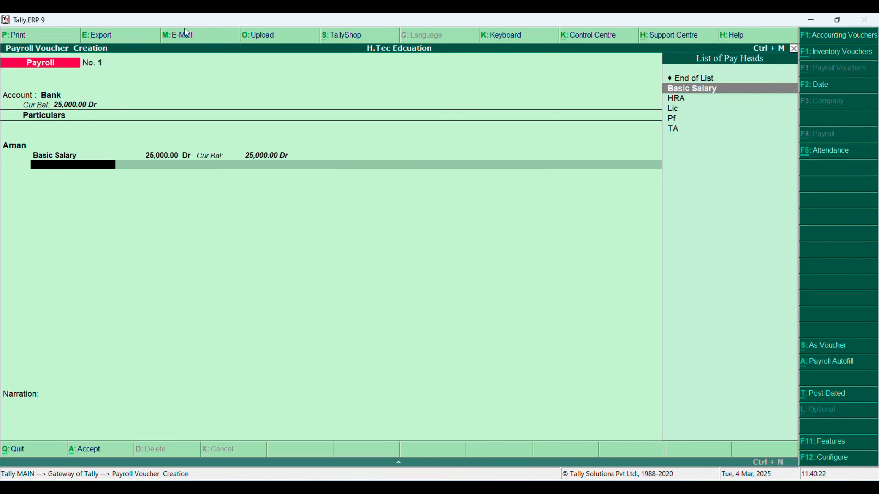
key("Return")
type("5000")
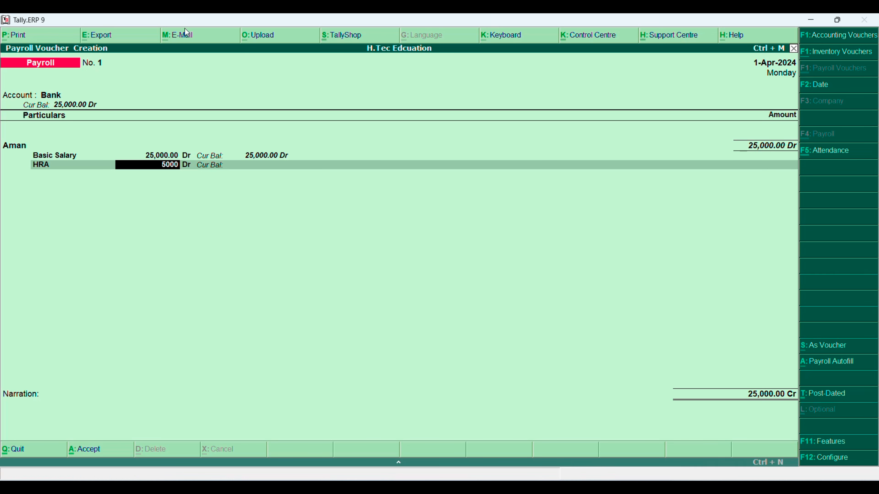
key("Return")
key("Return")
Add the TA pay head with 5000 for the employee under Manager
key("Down")
key("Down")
key("Down")
key("Down")
key("Down")
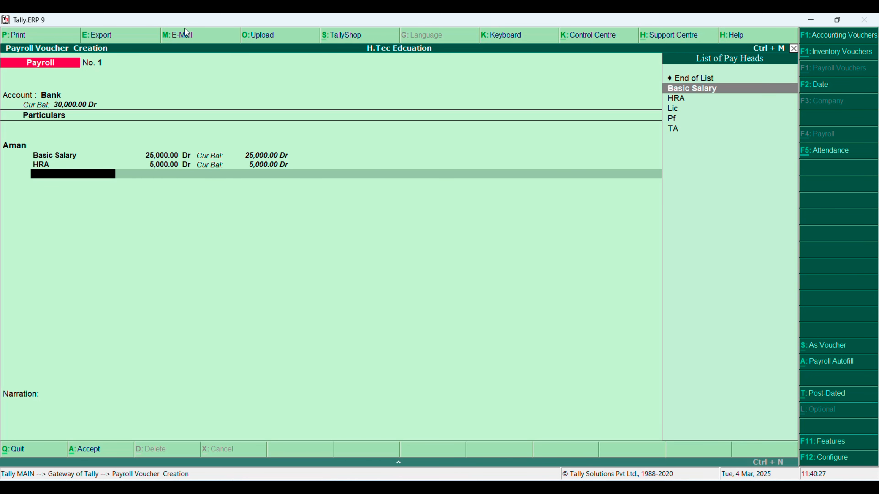
key("Return")
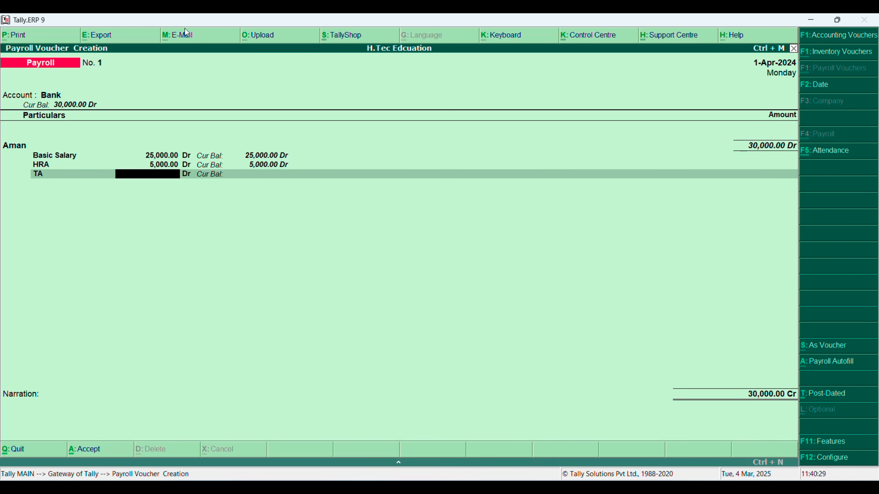
type("5000")
key("Return")
key("Return")
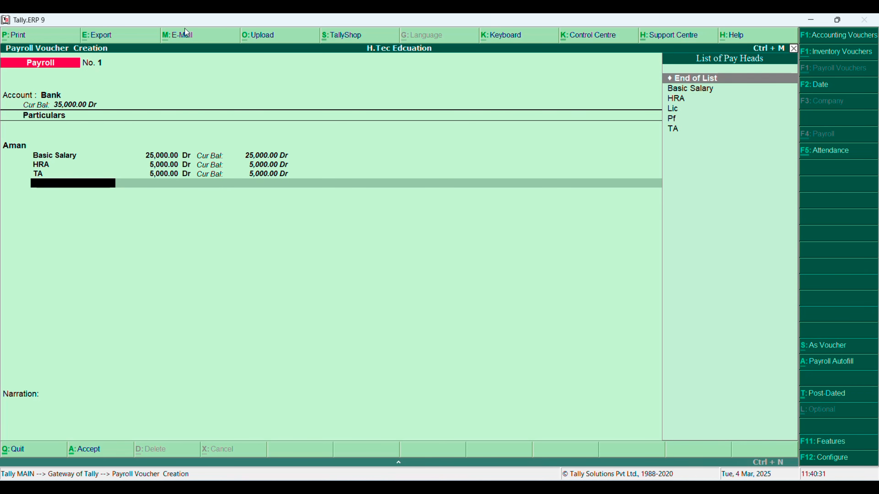
Add Pf 3500 and Lic 2500 for the employee under Manager and end that employee's pay heads
type("p")
key("Return")
type("3500")
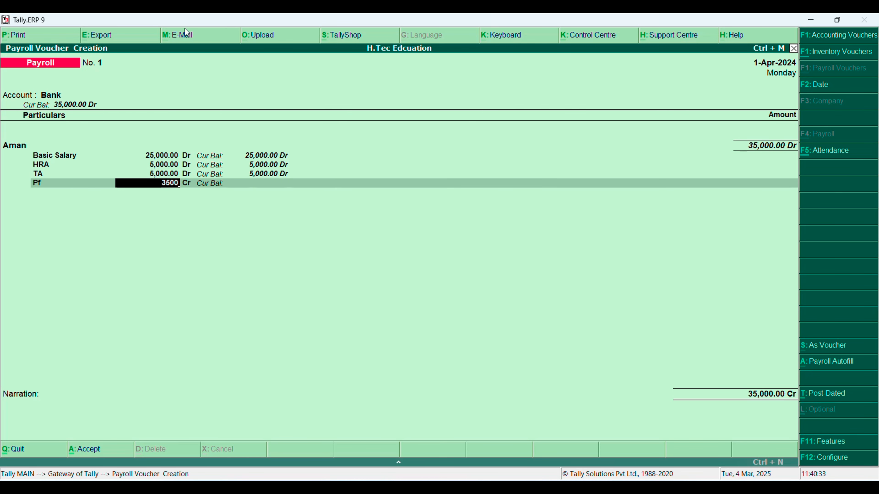
key("Return")
key("Return")
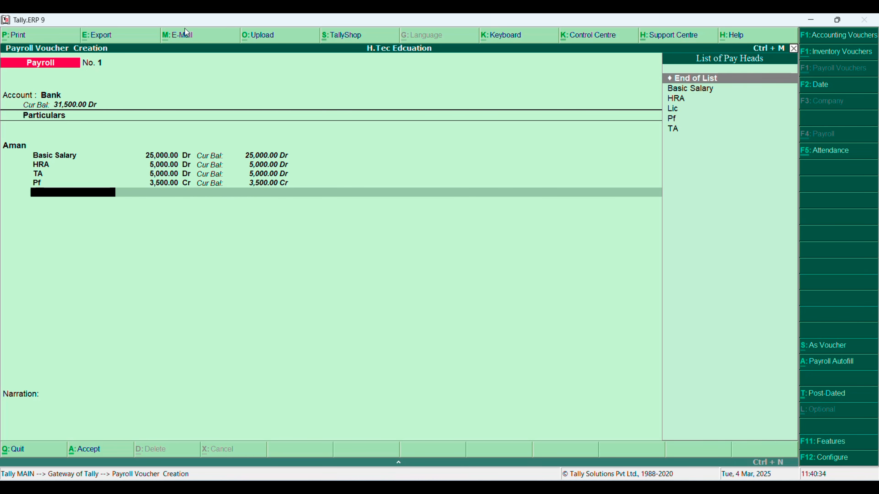
type("l")
key("Return")
type("2500")
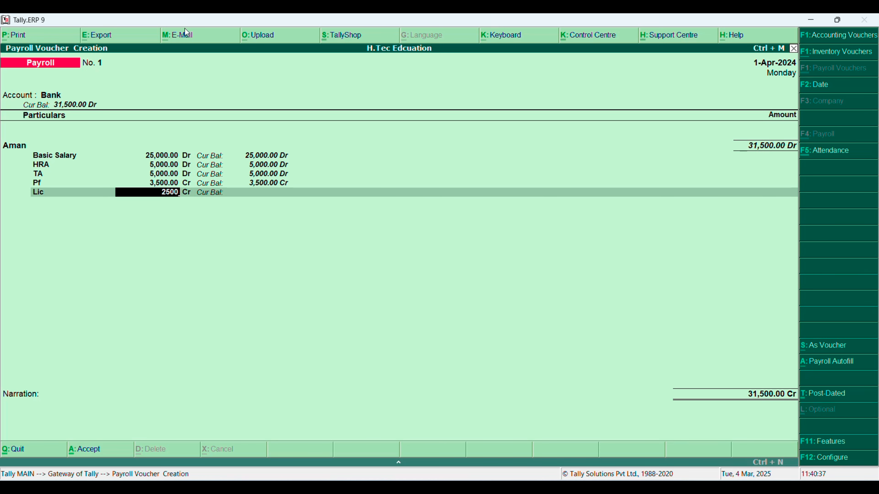
key("Return")
key("Return")
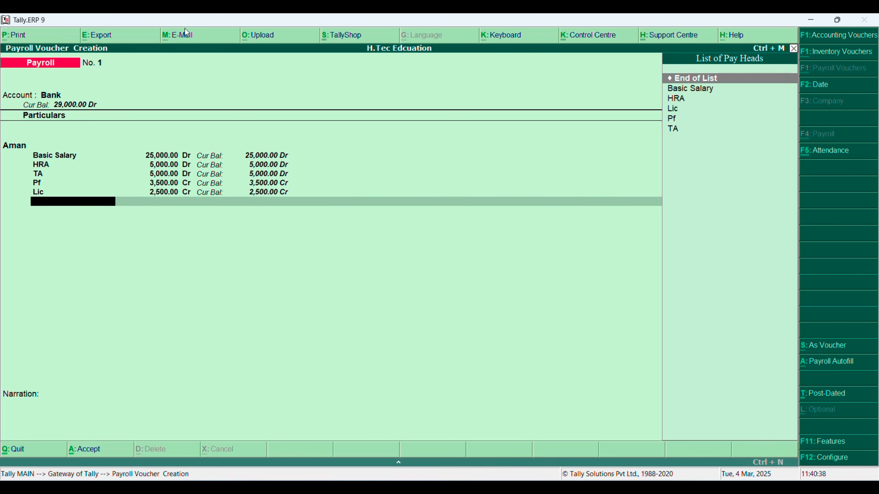
key("Return")
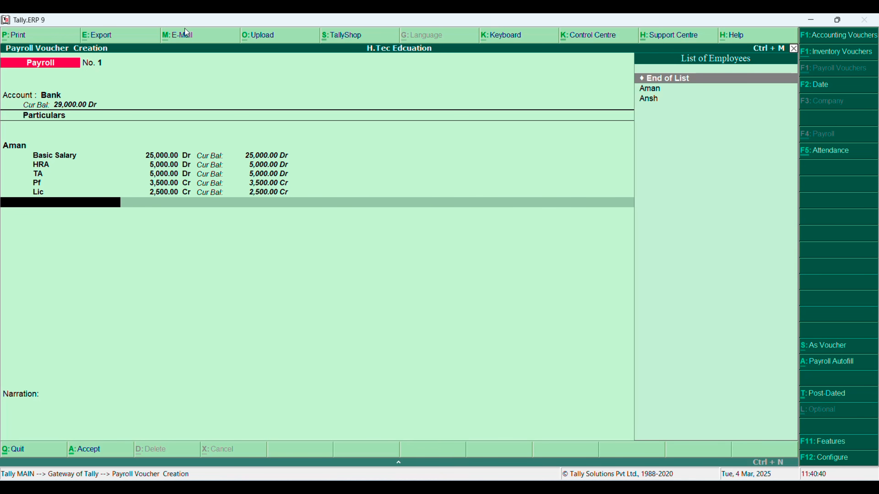
Add the employee under Officer to the payroll voucher with Basic Salary 20000 and HRA 4000
type("ansh")
key("Return")
key("Return")
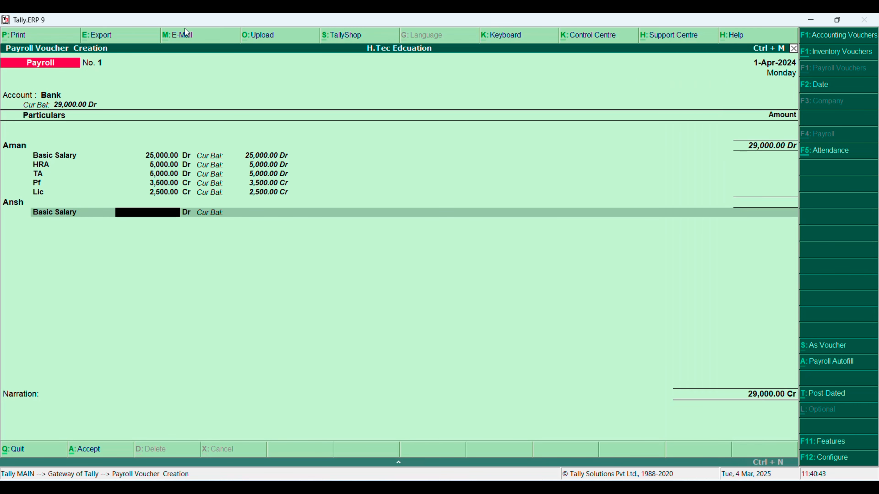
type("20,000")
key("Return")
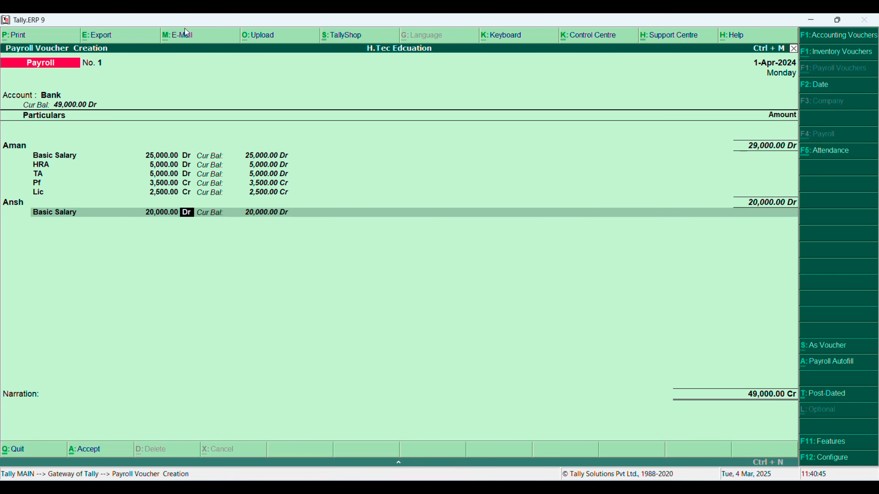
key("Return")
type("hra")
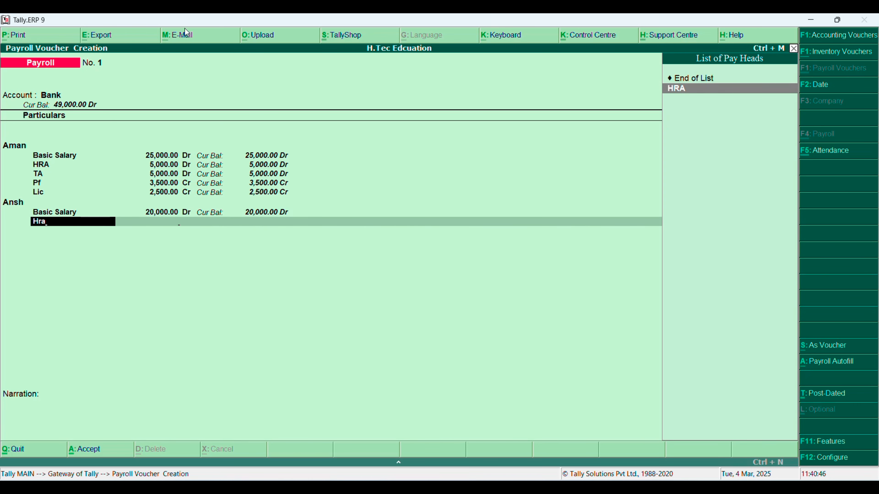
key("Return")
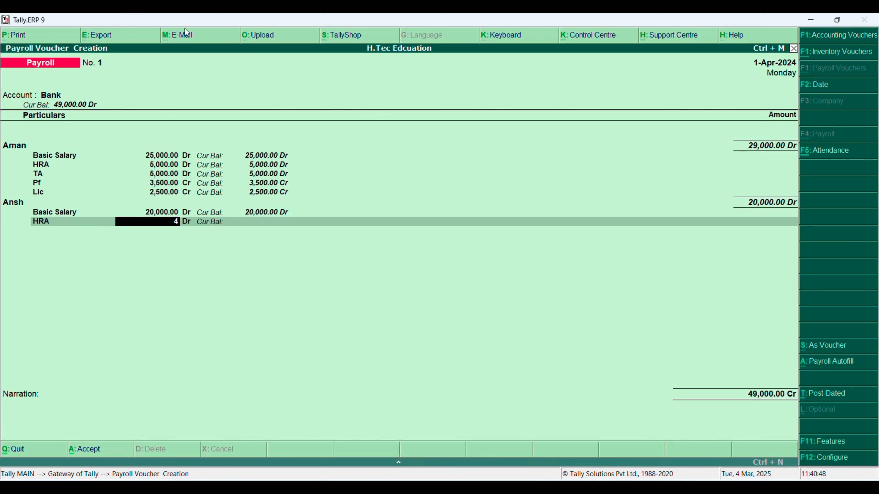
type("000")
key("Return")
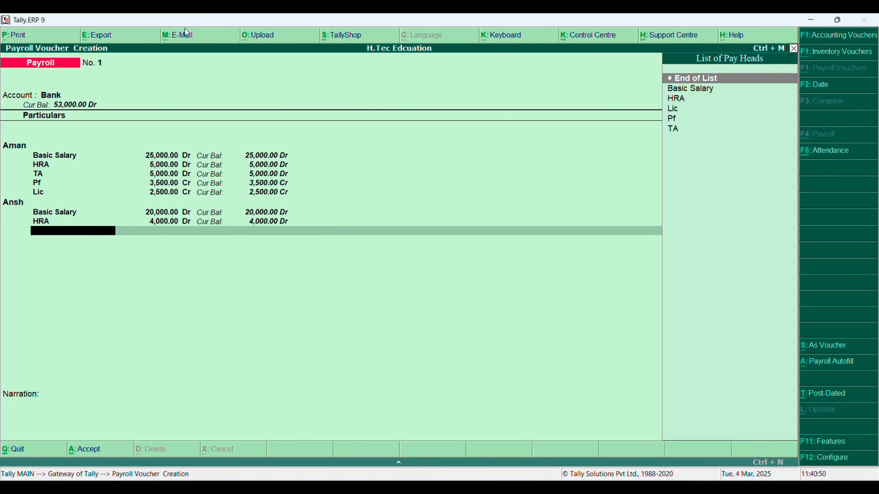
Add TA 3500 and Pf 1500 for the employee under Officer
type("TA")
key("Return")
type("3500")
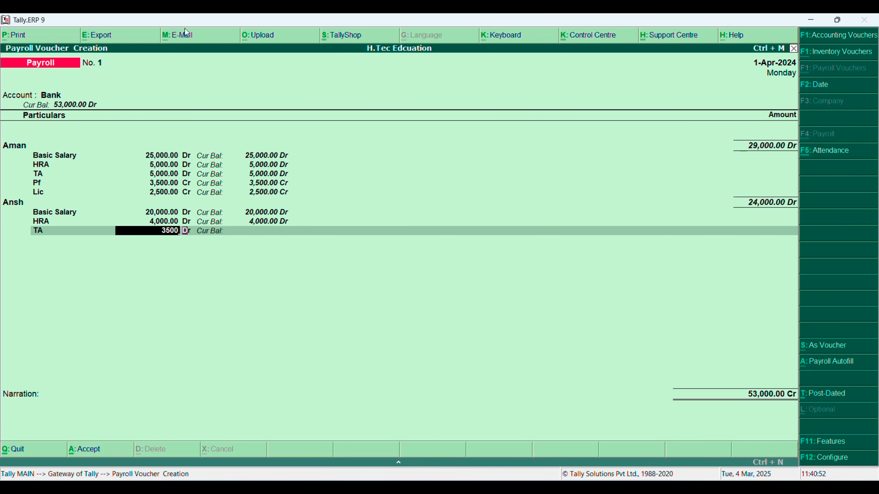
key("Return")
type("P")
key("Return")
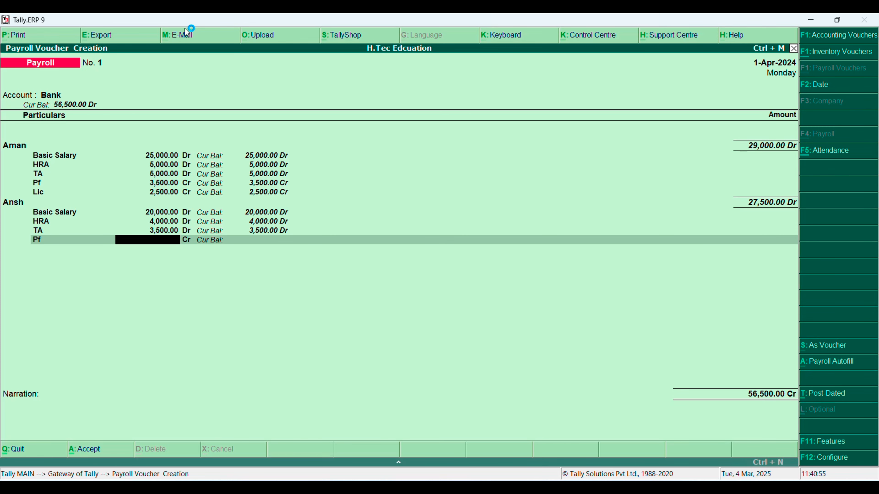
type("1500")
key("Return")
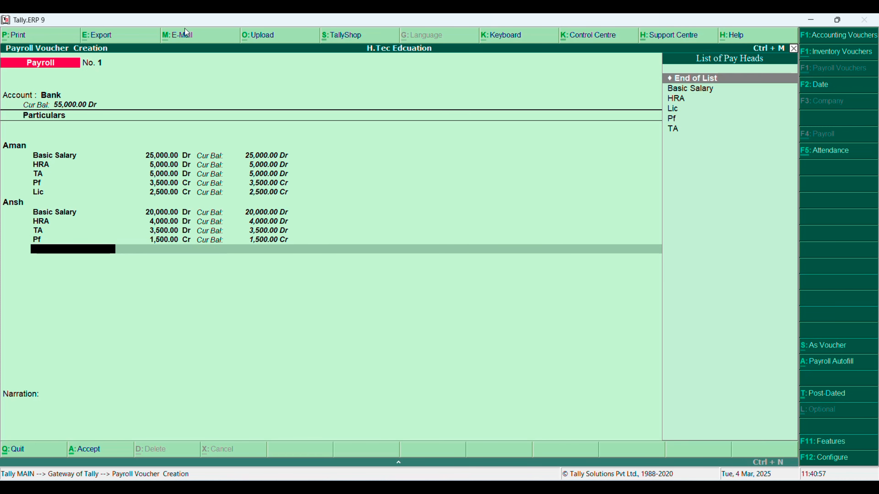
Add Lic 1000 for the employee under Officer and end the pay head and employee entries
type("L")
key("Return")
type("1000")
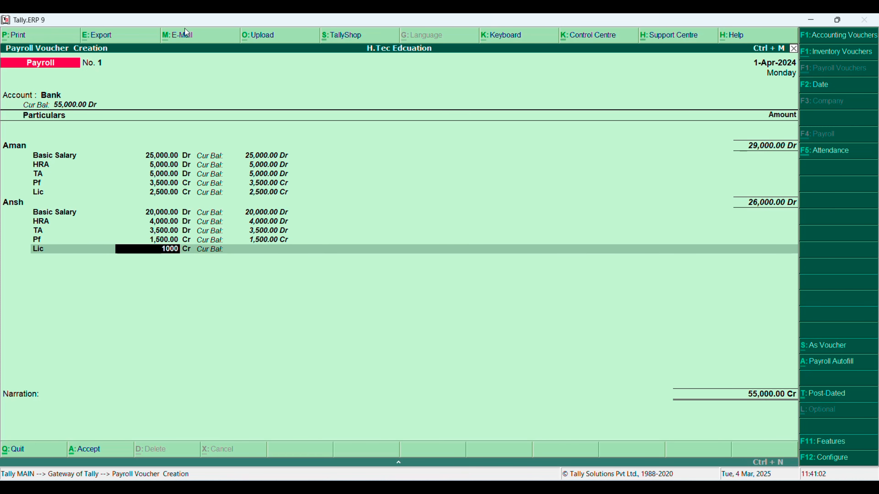
key("Return")
key("Return")
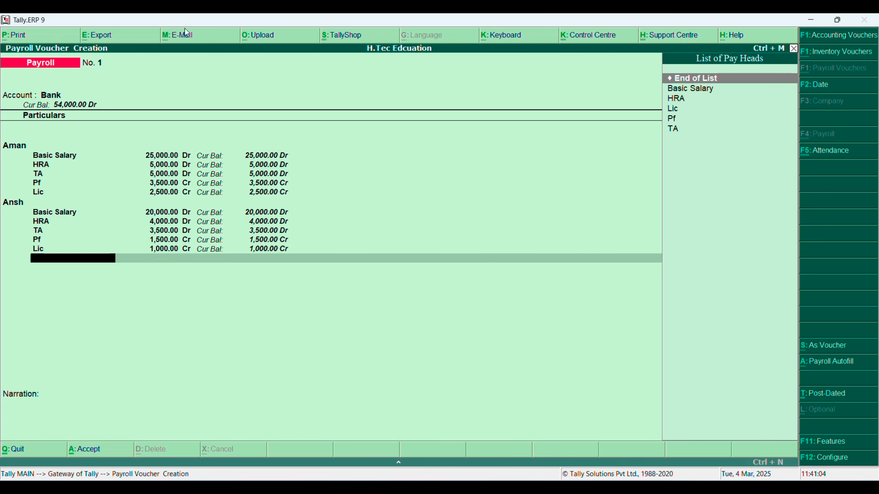
key("Return")
key("Return")
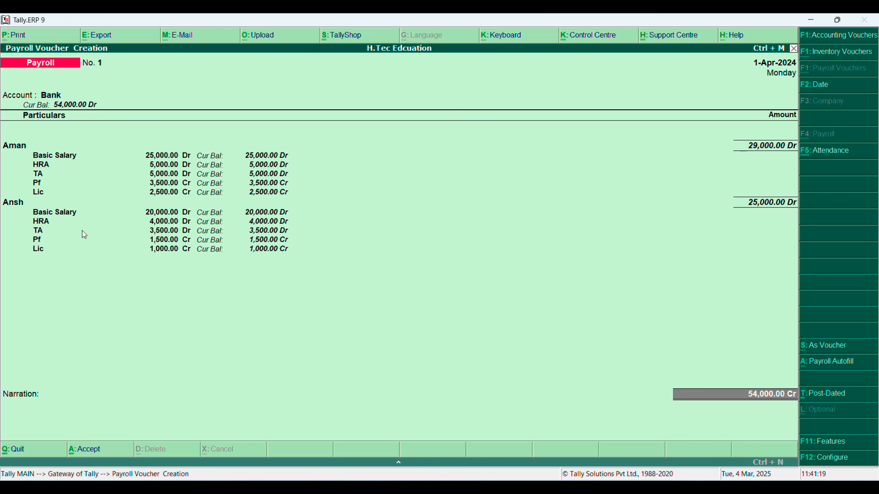
Go back through the TA, Pf and Lic entries of the employee under Officer to review them
key("BackSpace")
key("BackSpace")
key("BackSpace")
key("BackSpace")
key("BackSpace")
key("BackSpace")
key("BackSpace")
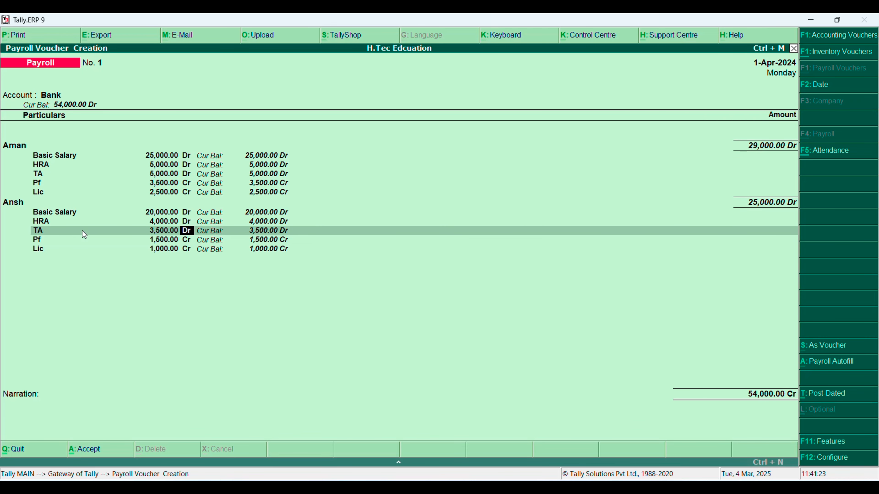
key("Return")
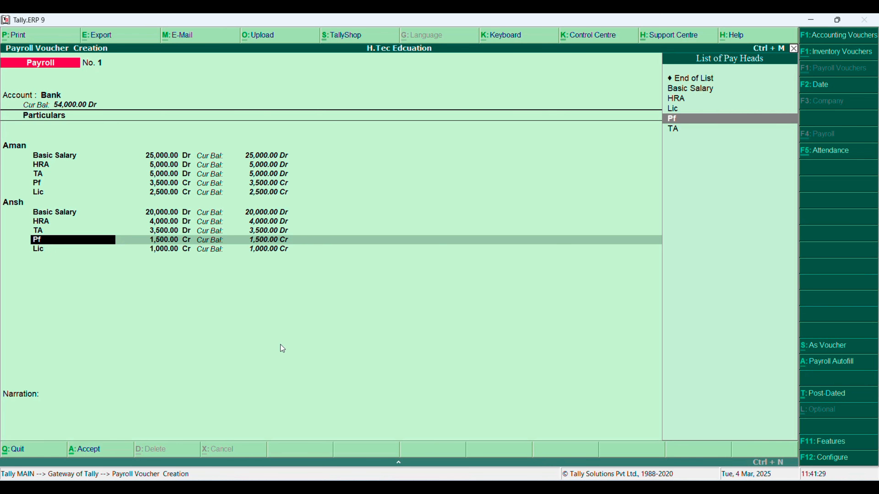
key("Return")
key("Return")
key("Return")
key("Return")
key("Return")
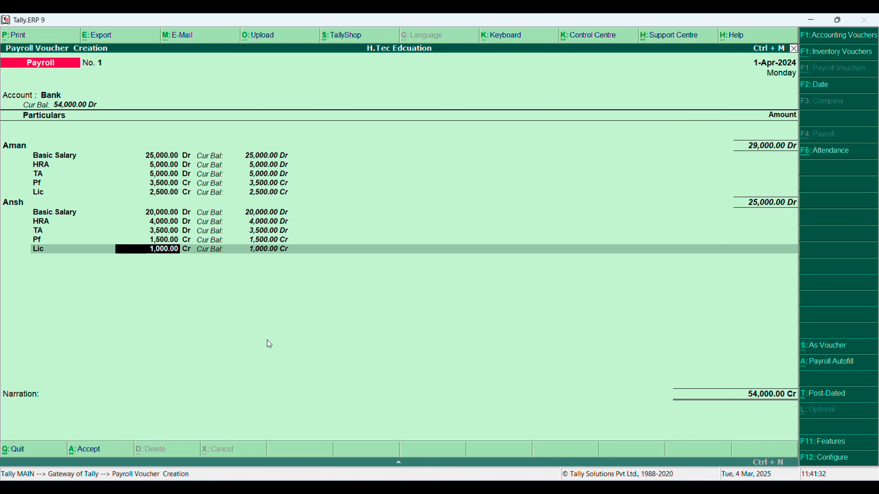
Accept the bank allocation as e-Fund Transfer with its details left empty, leave the narration blank, and save the payroll voucher
key("Return")
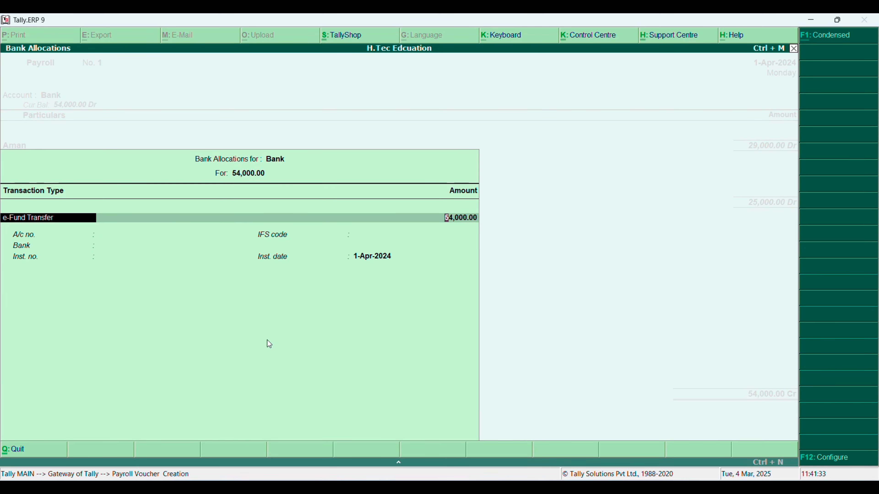
key("Return")
key("Return")
key("Return")
key("Return")
key("Return")
key("Return")
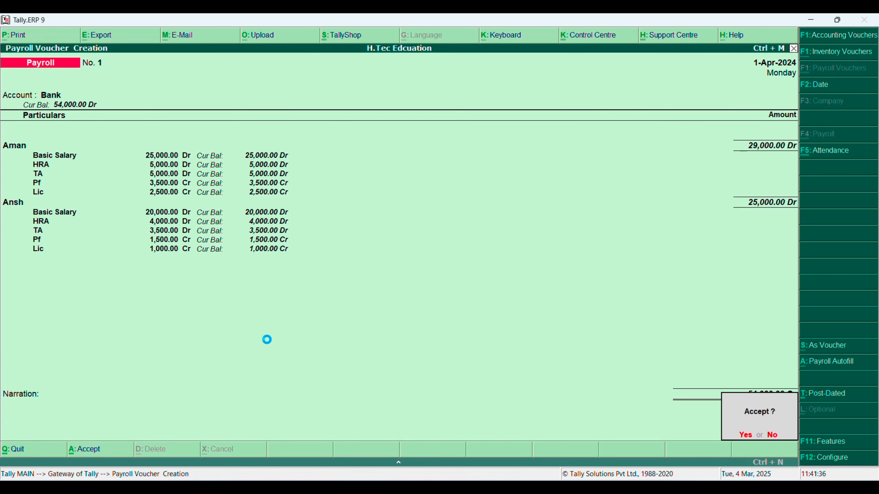
key("Return")
Leave payroll voucher entry and open the list of display reports
key("Escape")
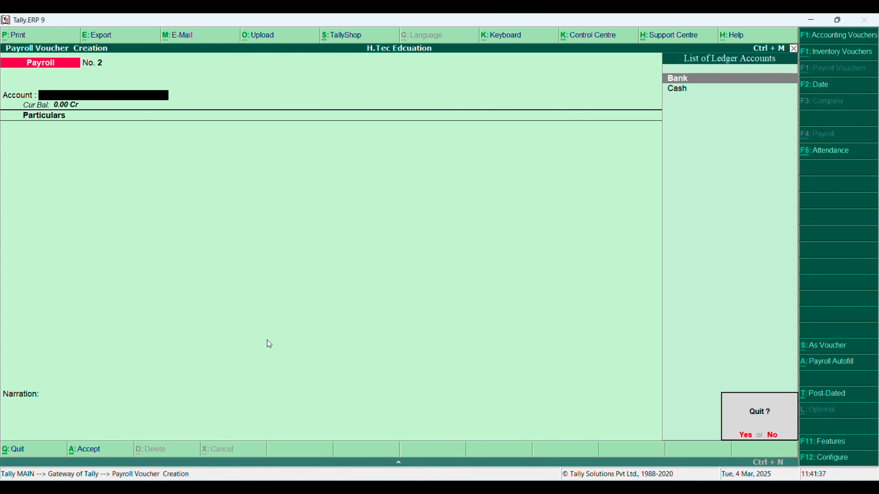
key("Return")
key("Down")
key("Down")
key("Down")
key("Down")
key("Down")
key("Down")
key("Down")
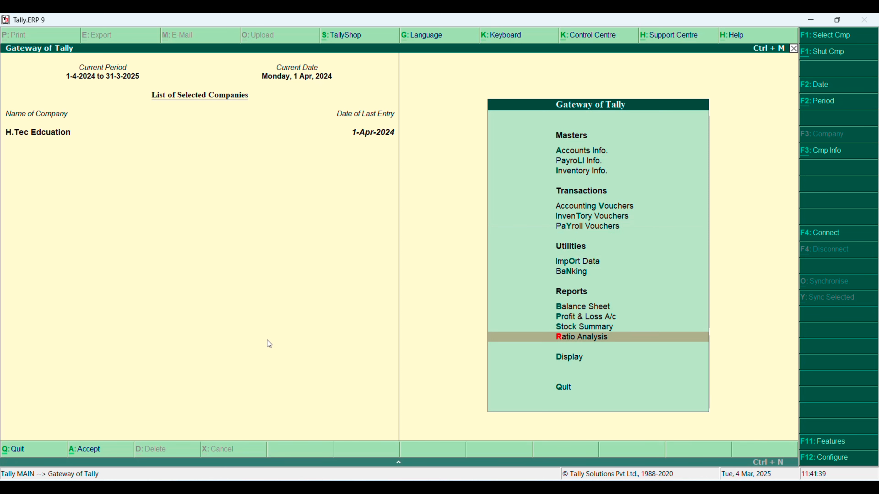
key("Return")
Open the Statements of Payroll list within the payroll reports
key("Down")
key("Down")
key("Down")
key("Down")
key("Down")
key("Down")
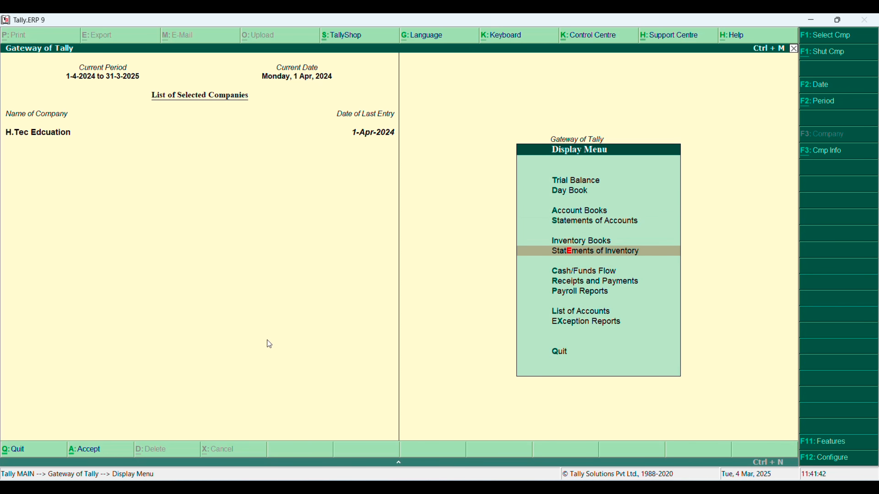
key("Down")
key("Down")
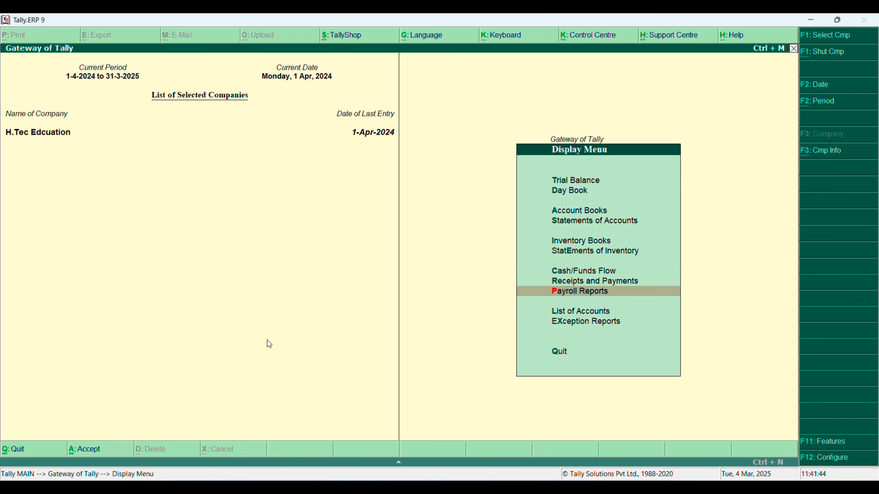
key("Return")
key("Return")
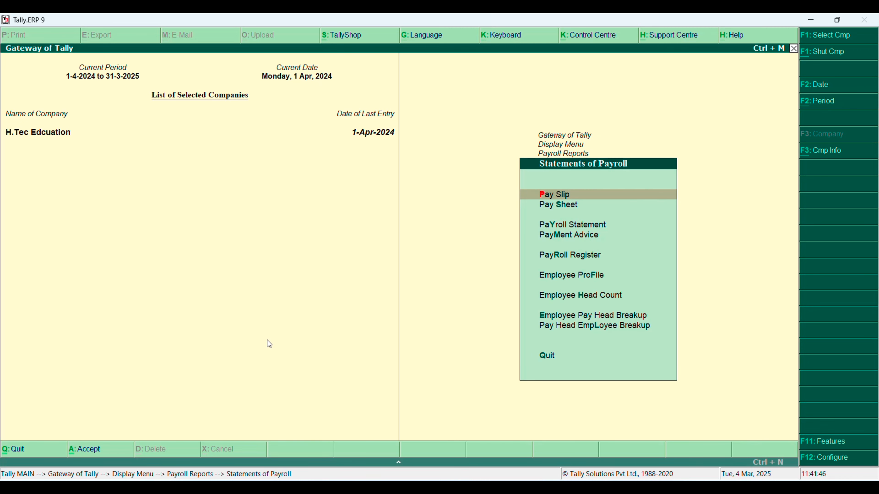
View the single pay slip of the employee under Manager, and return to the employee selection
key("Return")
key("Return")
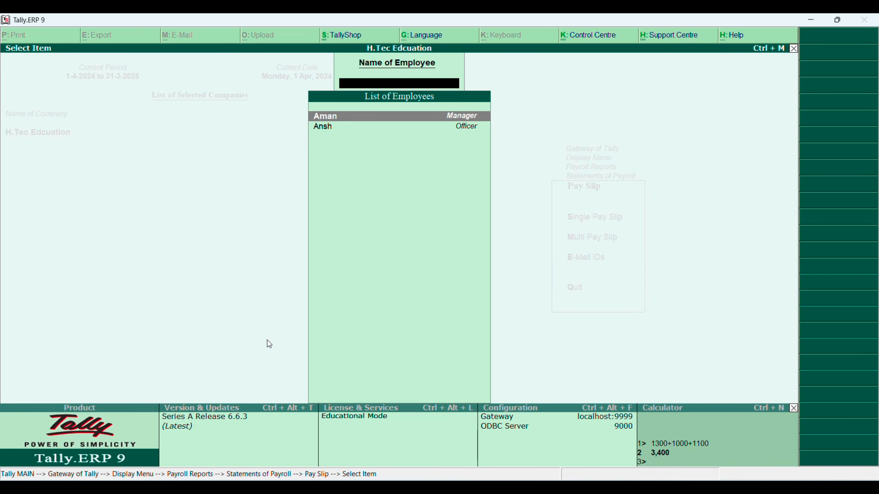
key("Return")
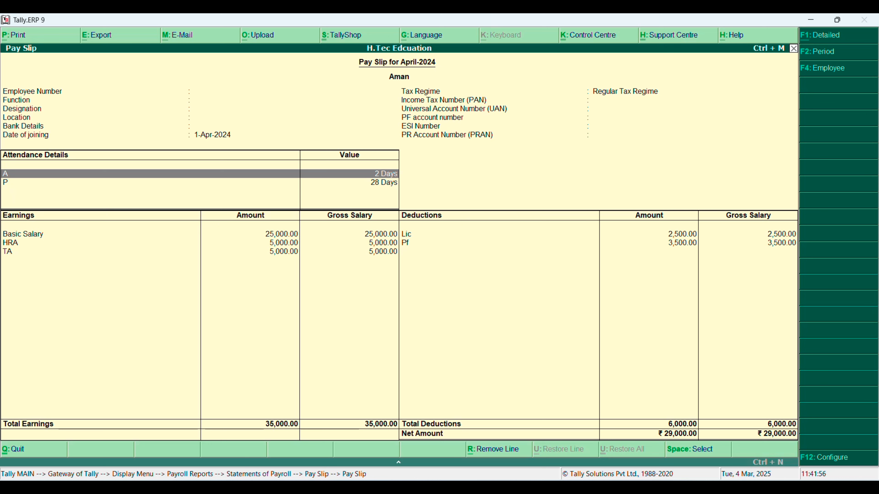
left_click(486, 429)
key("Escape")
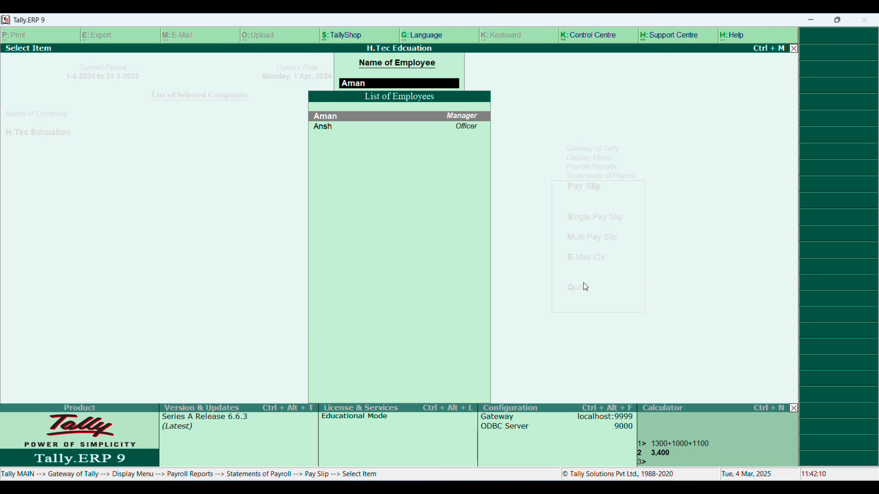
View the single pay slip of the employee under Officer, and leave the reports for the main gateway
key("Down")
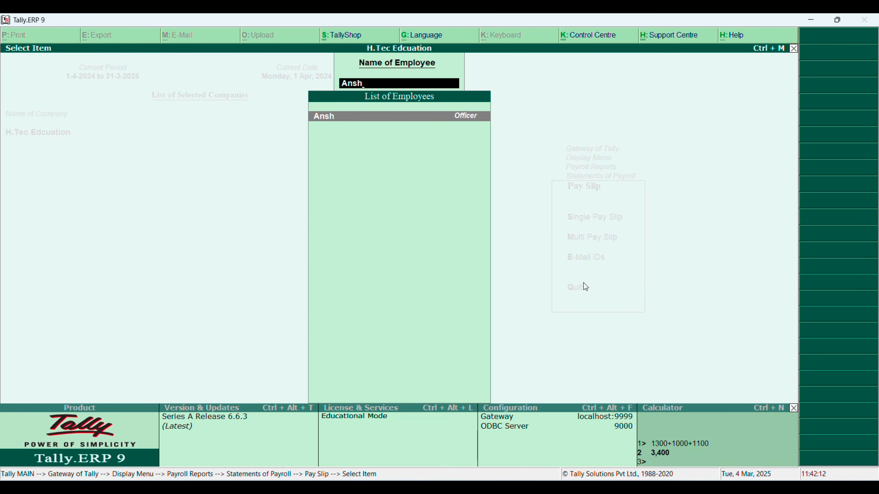
key("Return")
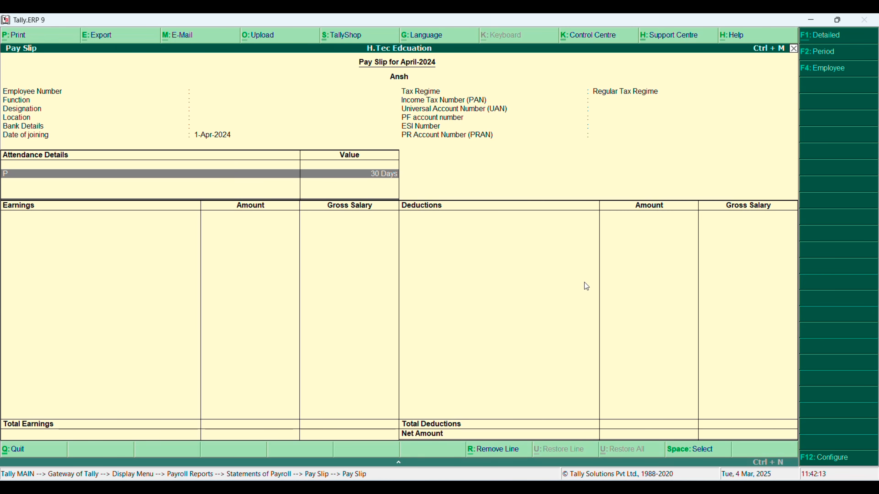
key("Escape")
key("Return")
key("Escape")
key("Escape")
key("Escape")
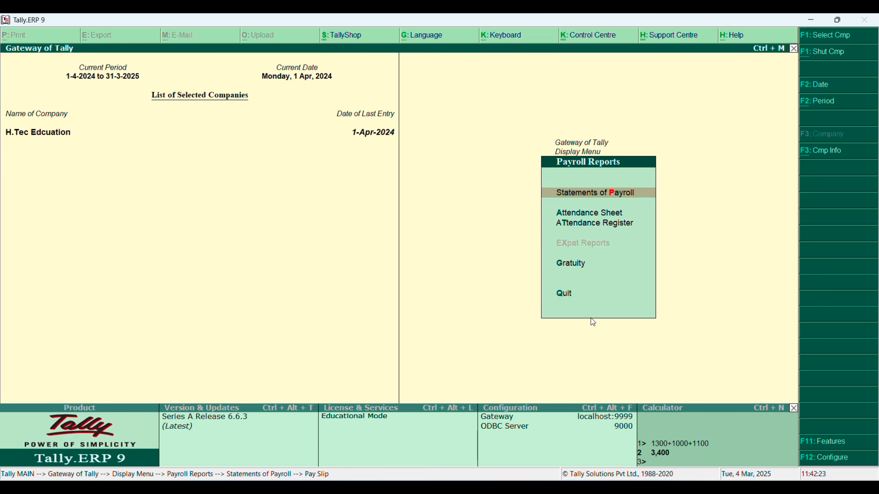
key("Escape")
key("Escape")
key("Down")
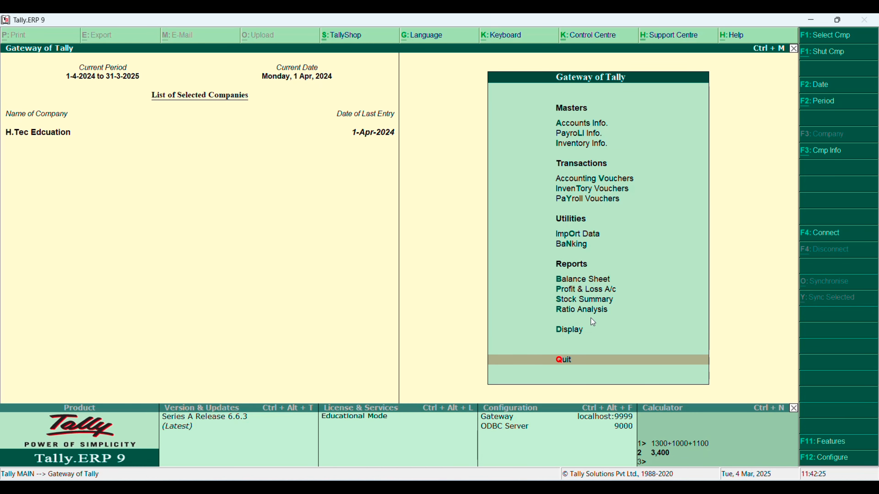
Open the defined salary details of the employee under Officer to check the pay heads
key("l")
key("Return")
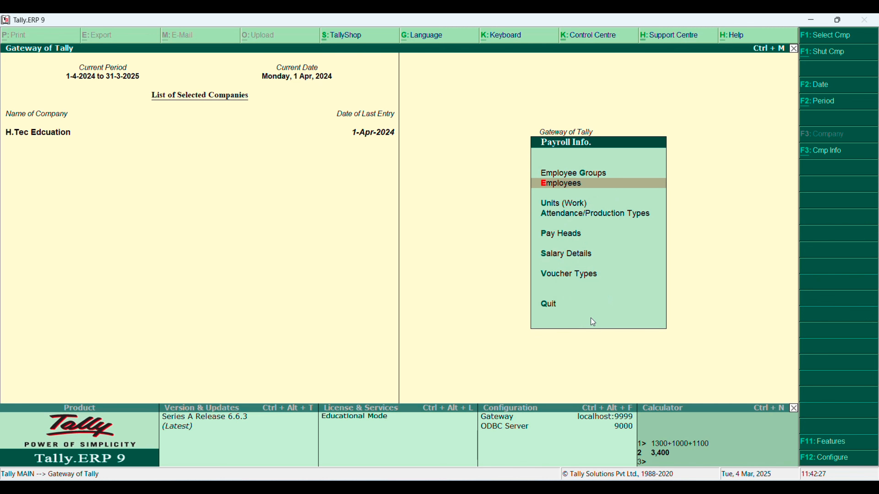
key("Down")
key("Down")
key("Down")
key("Down")
key("Return")
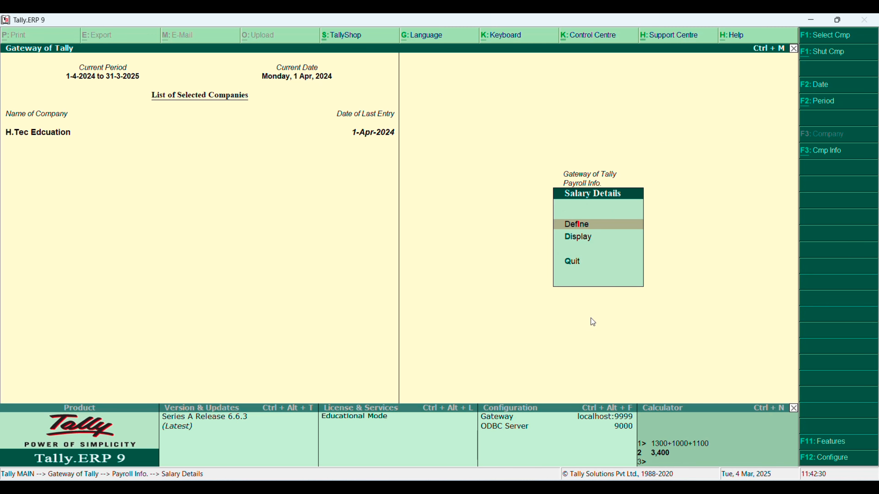
key("Return")
key("Down")
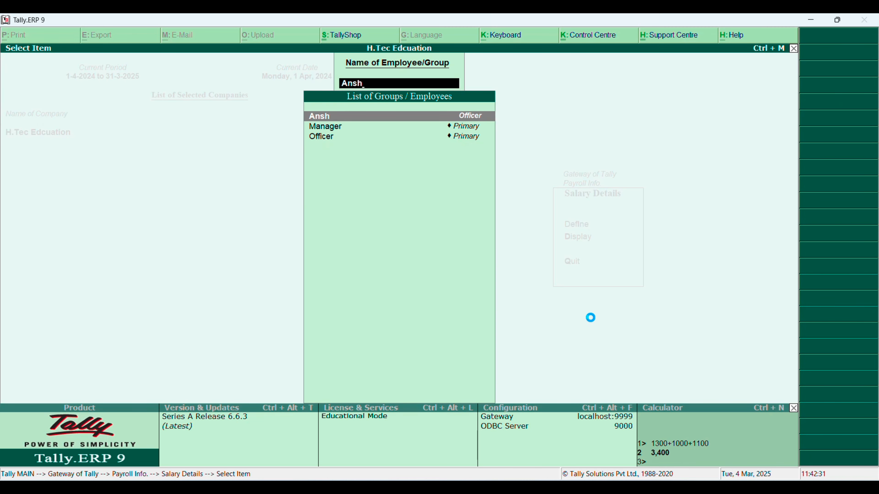
key("Return")
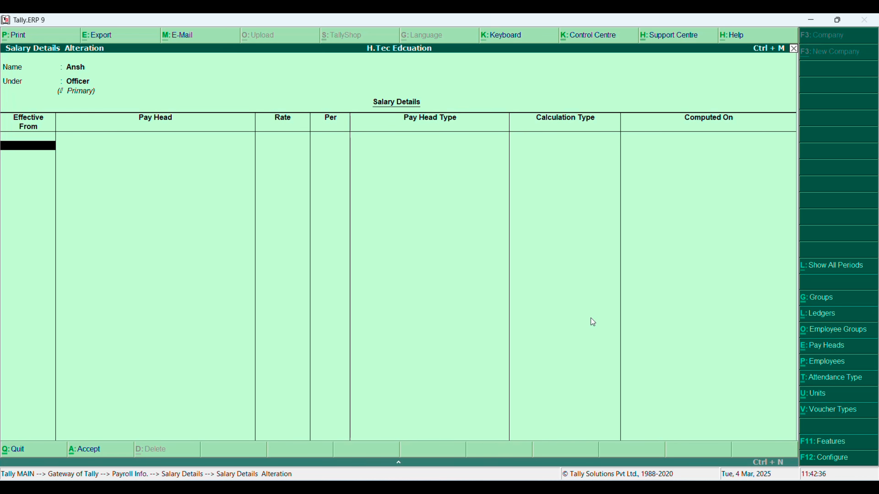
Check the salary details defined for the Officer group, and return to the payroll masters
key("Escape")
type("Off")
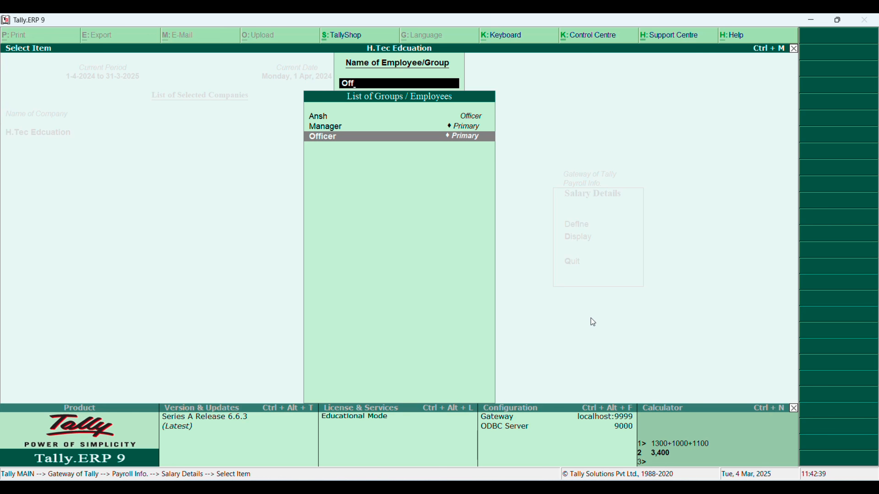
key("Return")
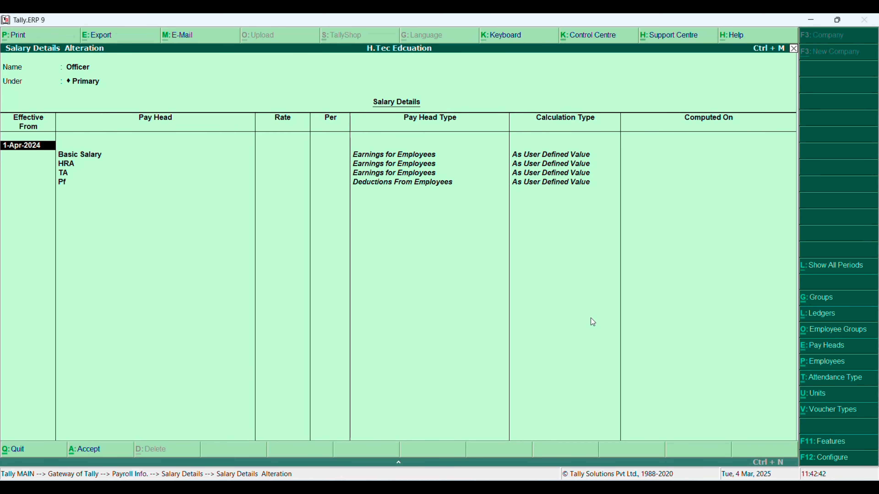
key("Escape")
key("Return")
key("Escape")
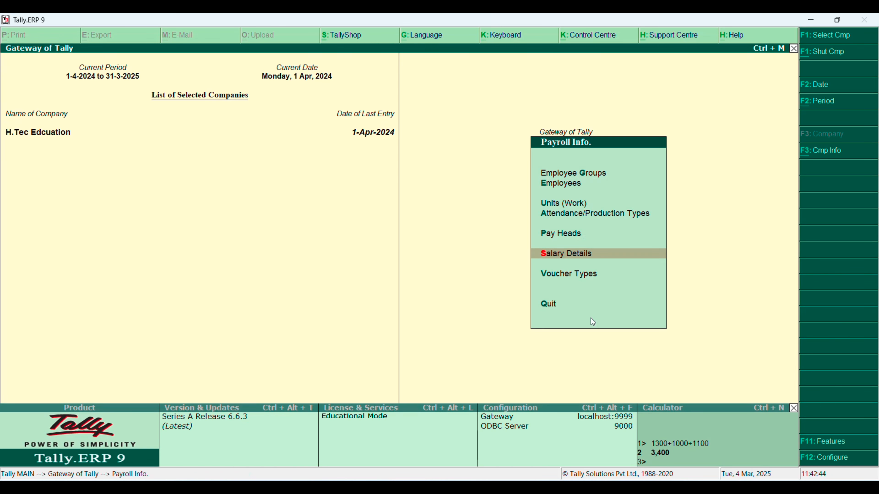
Define salary details for the employee under Officer effective from 1-Apr-2024 with the start type Copy From Parent Value
key("Return")
key("Return")
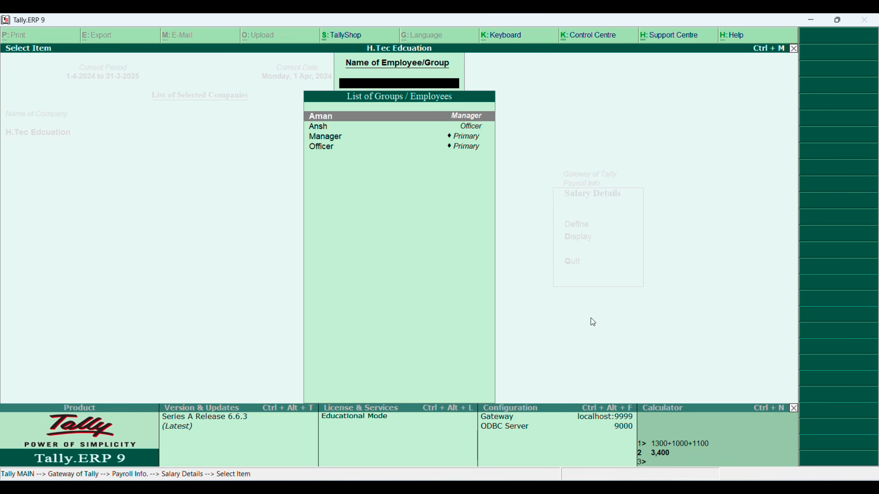
key("Down")
key("Return")
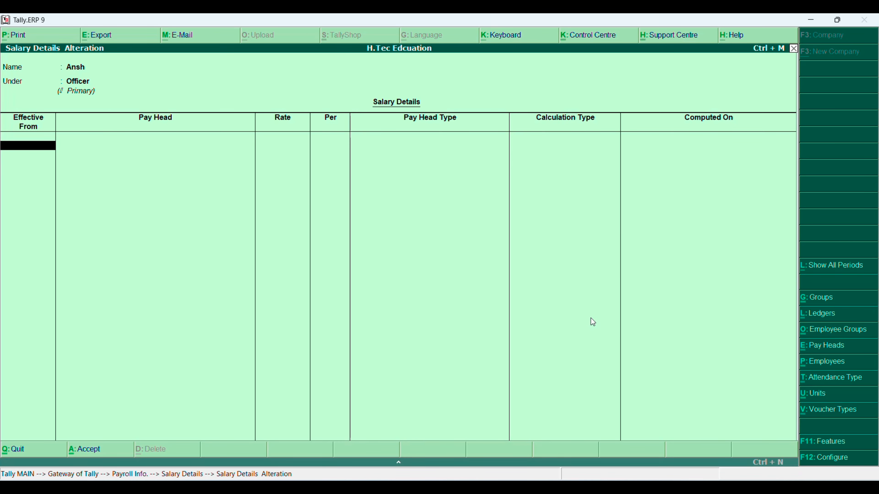
type("1-4-")
key("Return")
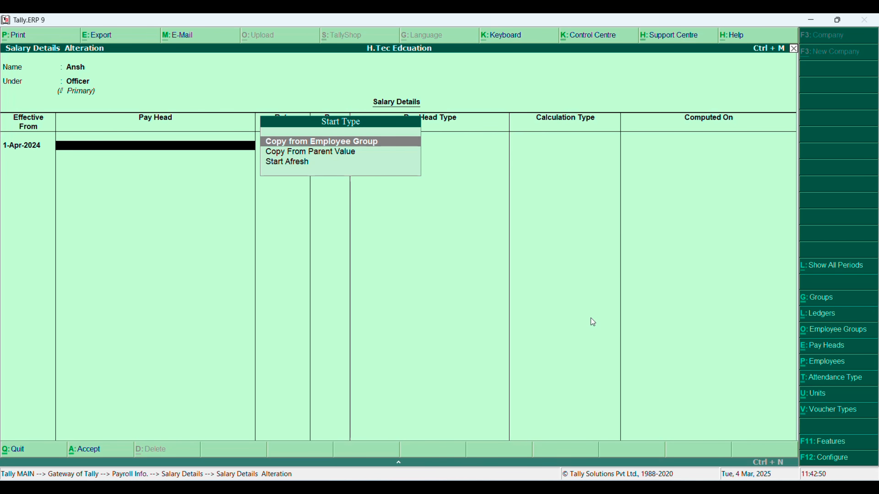
key("Down")
key("Return")
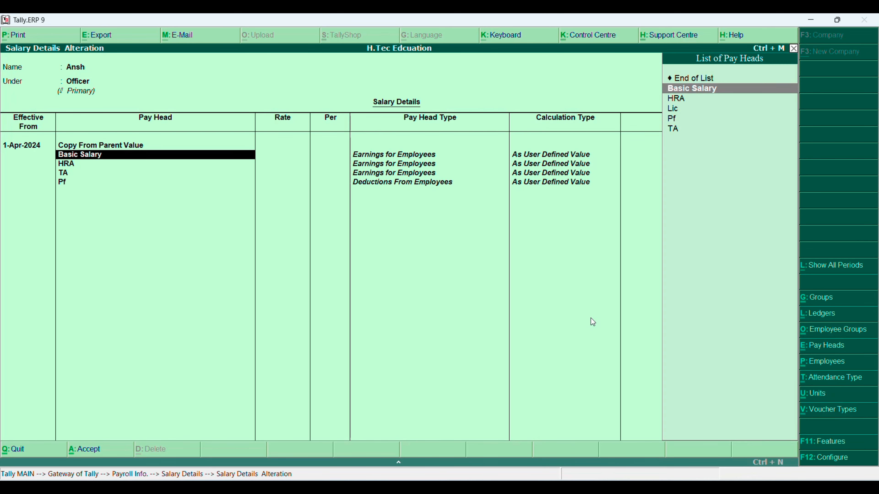
Accept the copied Basic Salary, HRA, TA and Pf pay heads, save the salary details, and return to the main gateway
key("Return")
key("Return")
key("Return")
key("Return")
key("Return")
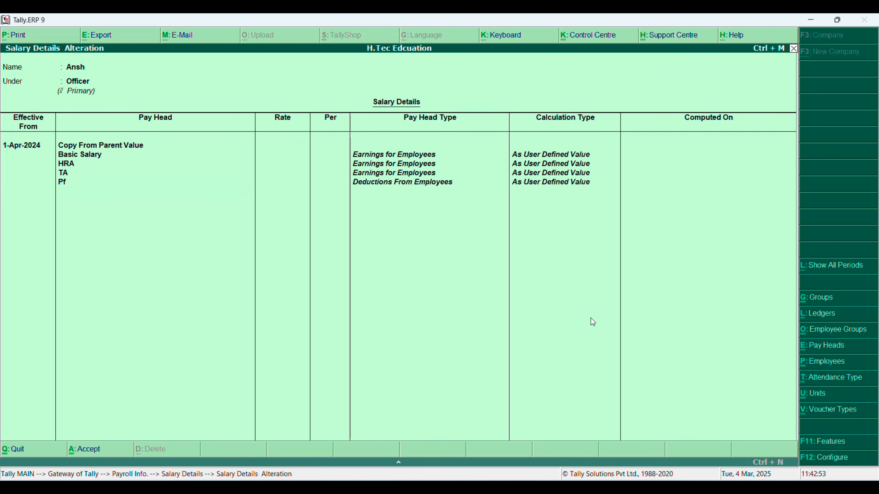
key("Return")
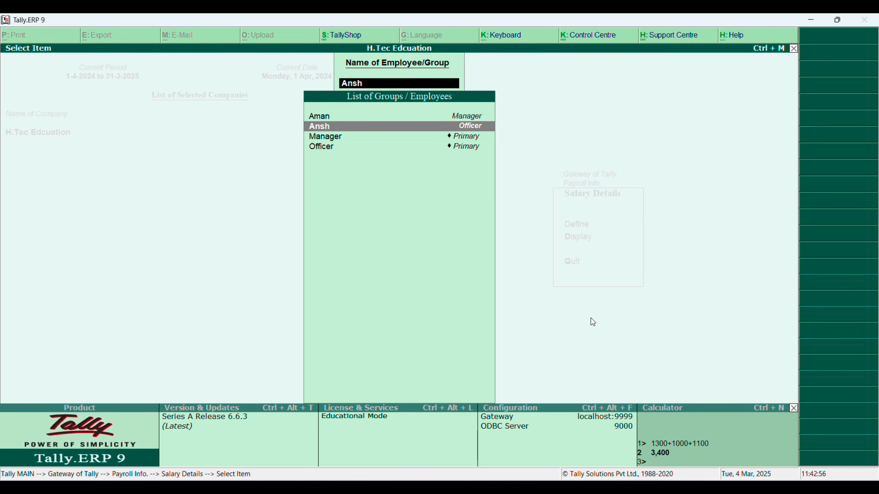
key("Escape")
key("Escape")
key("Escape")
key("Escape")
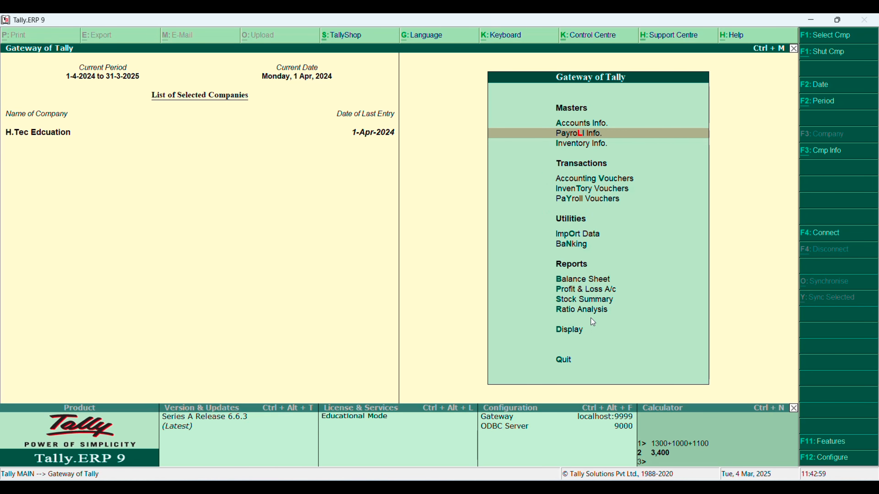
Open the payroll reports from the display reports
key("d")
key("Down")
key("Down")
key("Down")
key("Down")
key("Down")
key("Down")
key("Down")
key("Down")
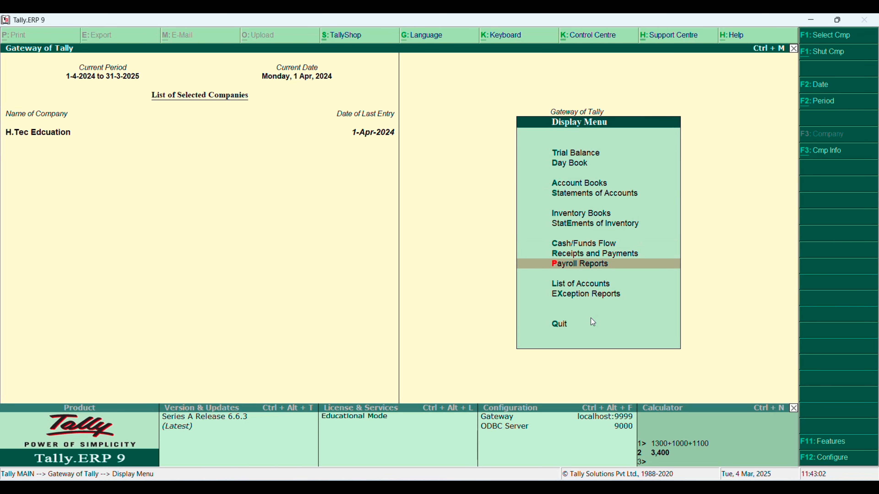
key("Return")
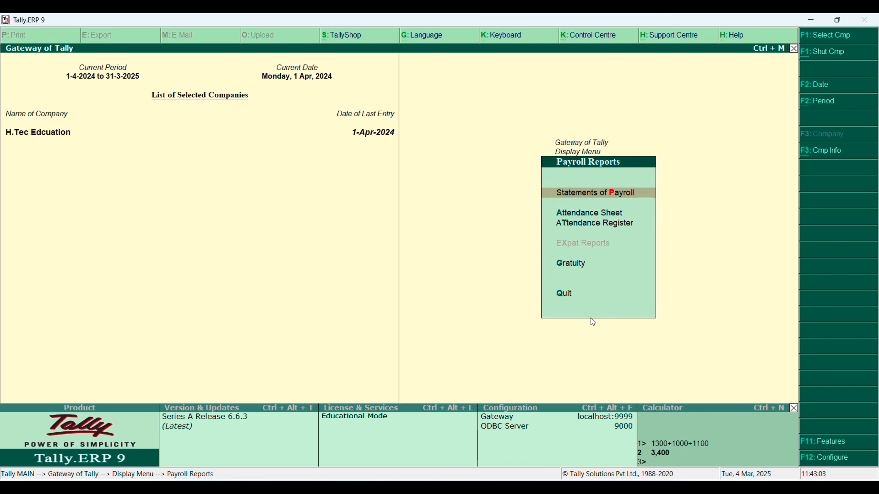
Recheck the single pay slip of the employee under Officer for earnings and deductions
key("Return")
key("Return")
key("Return")
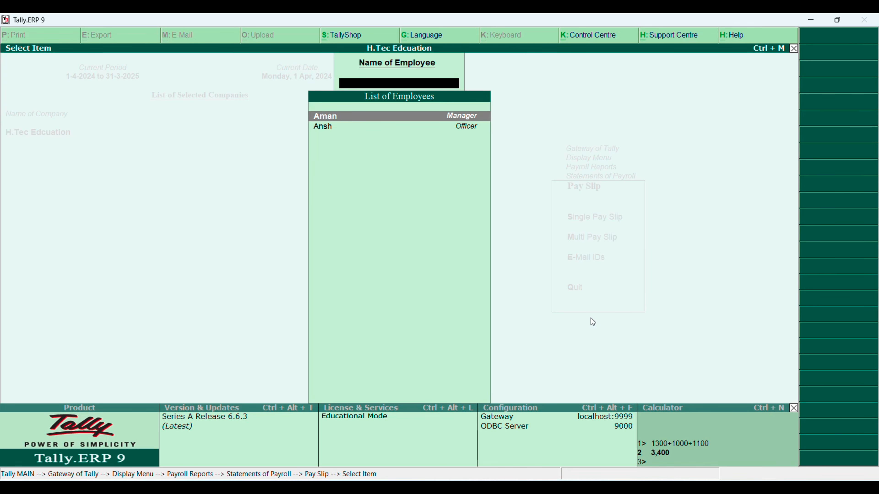
type("ansh")
key("Return")
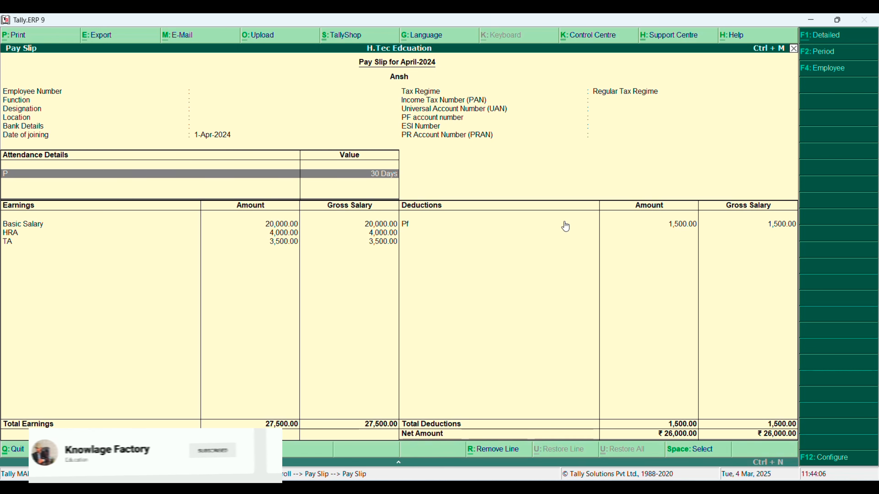
Leave the payroll reports and shut the open company
key("Escape")
key("Escape")
key("Escape")
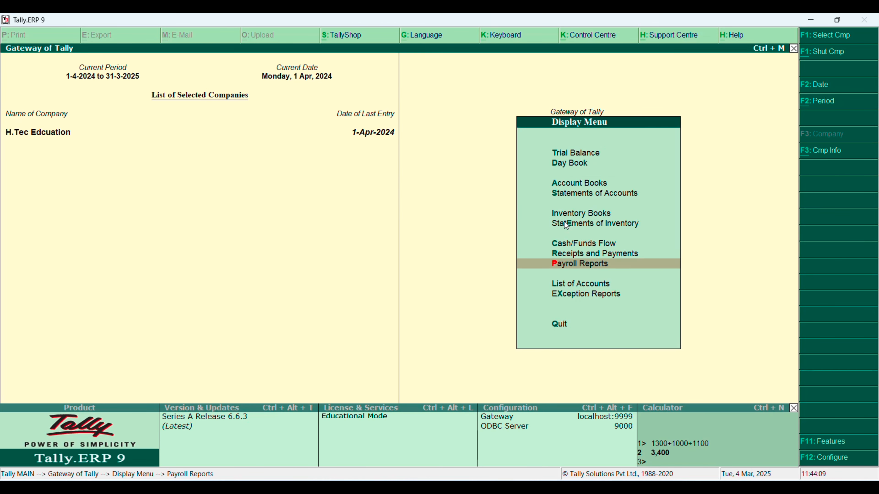
key("Escape")
key("alt+F1")
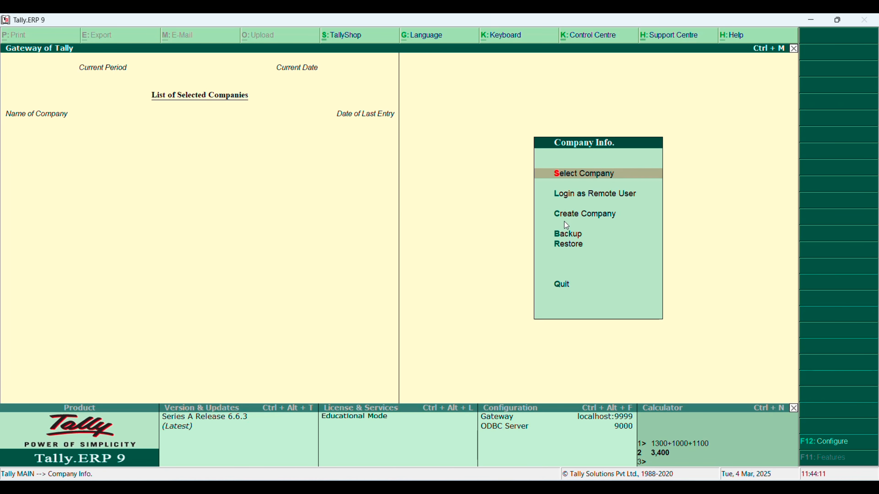
Start creating a company named H.Tec Education, accept the same mailing name, and keep India as the country
left_click(563, 221)
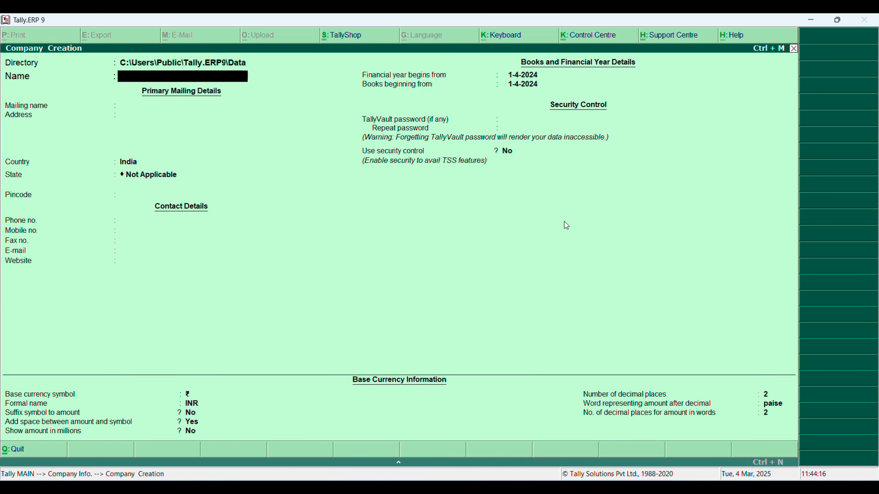
type("H.Tec Education")
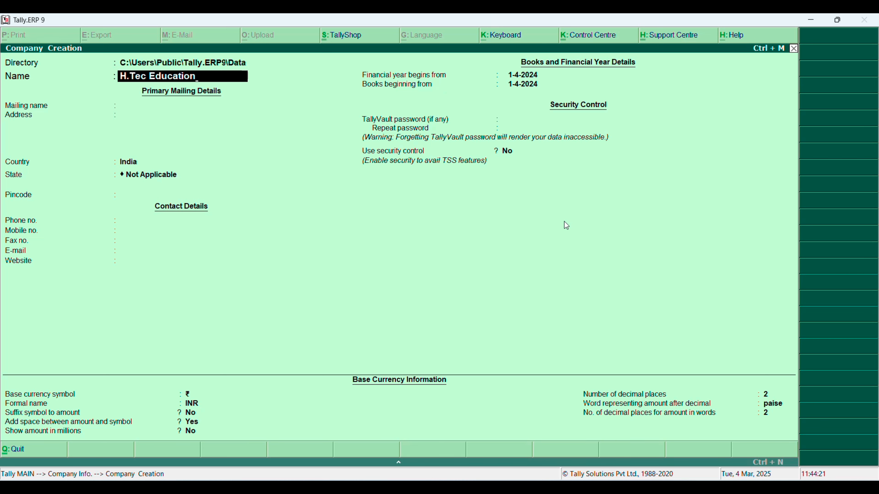
key("Return")
key("Return")
key("Return")
key("Return")
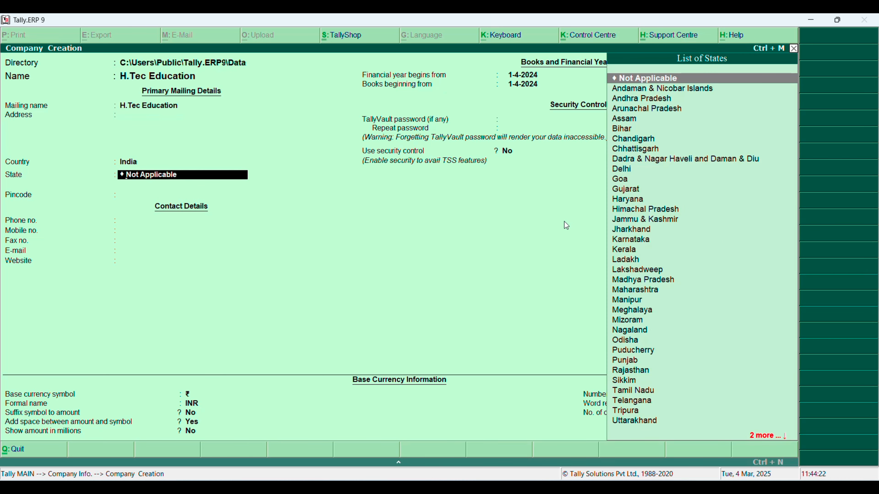
Set the new company's state to Uttarakhand and fill in its mailing address
type("Uttara")
key("Return")
type("H")
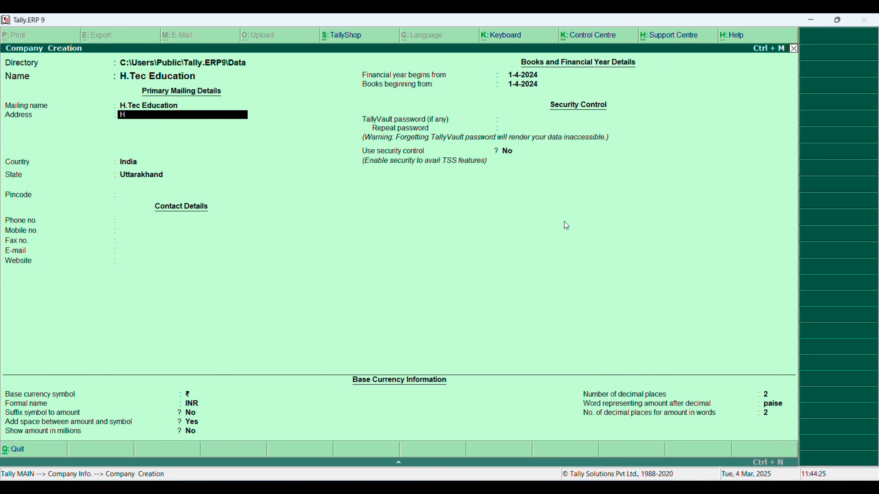
type("aripur Kalan")
key("Return")
key("Return")
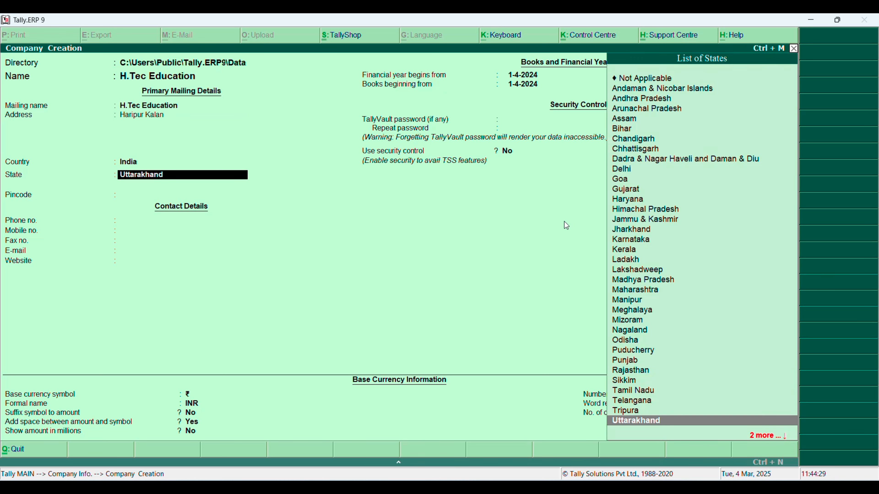
Fill in the company's pincode, keep the remaining details at their defaults and create the company
key("Return")
type("24")
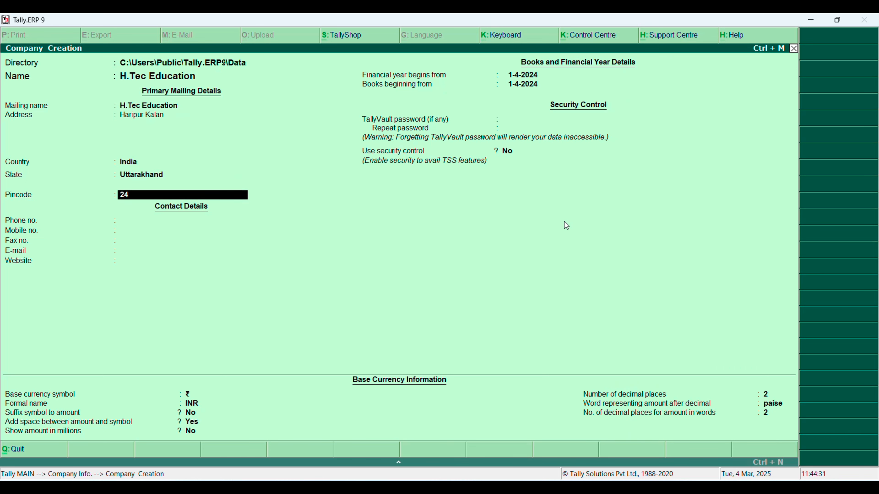
type("9410")
key("Return")
key("Return")
key("Return")
key("Return")
key("Return")
key("Return")
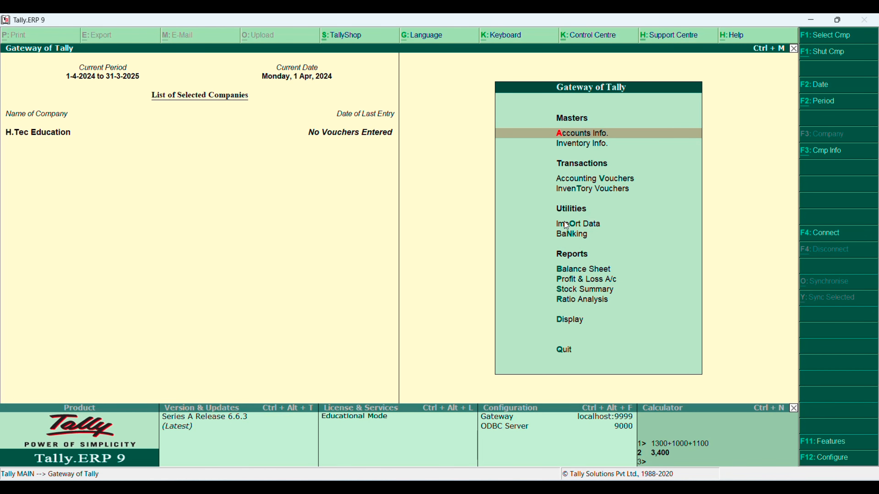
Set Maintain payroll to Yes in the accounting features of H.Tec Education
key("F11")
key("Return")
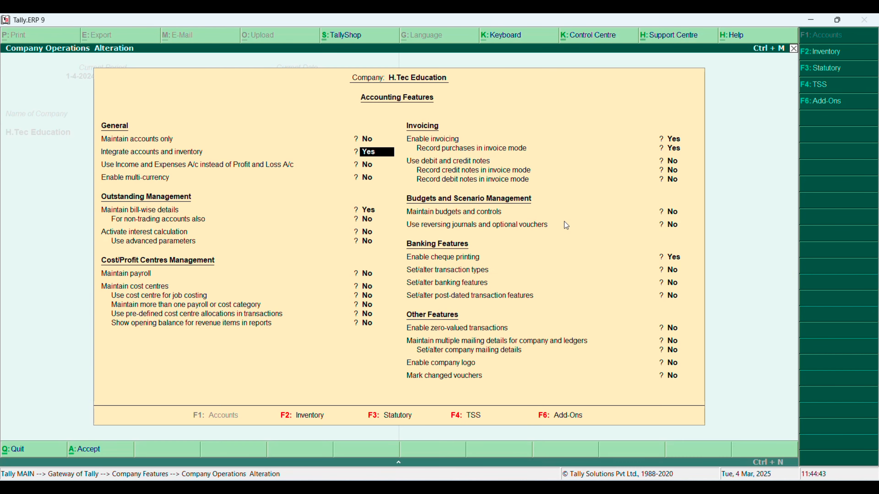
key("Down")
key("Down")
key("Down")
key("Down")
key("Down")
key("Down")
key("Down")
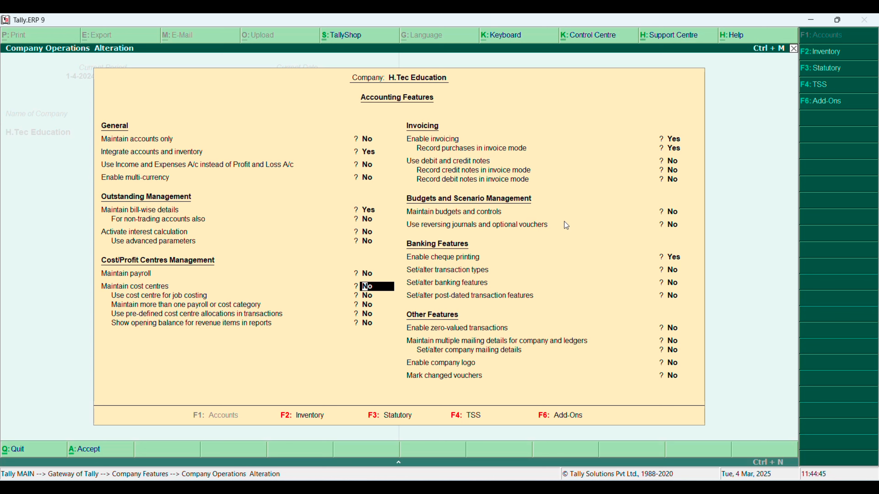
key("Up")
key("y")
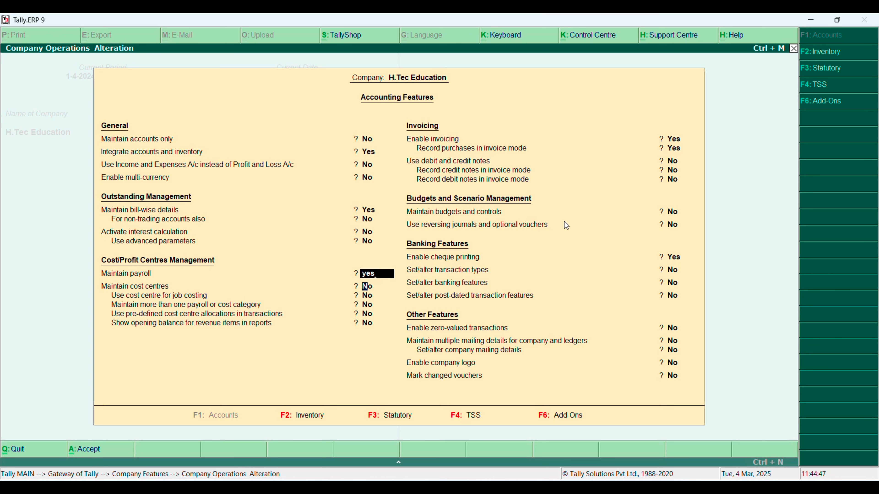
key("Return")
Set Maintain more than one payroll or cost category to Yes and save the accounting features
key("Return")
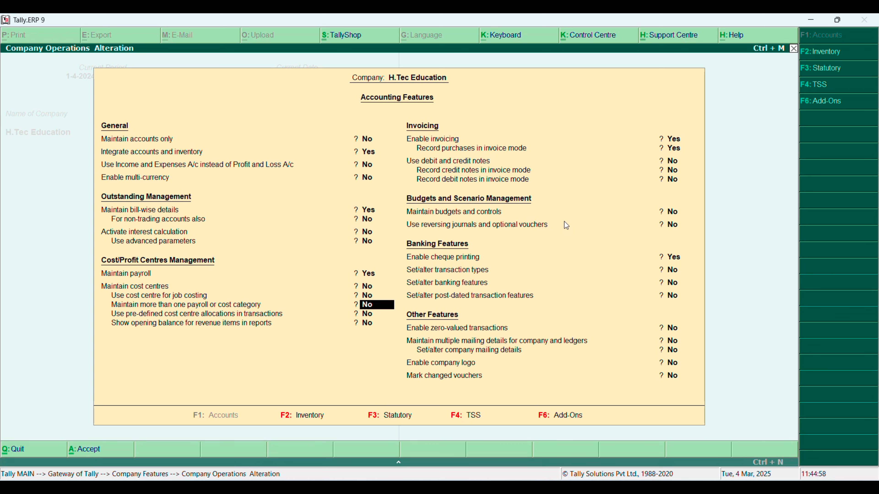
type("yes")
key("Return")
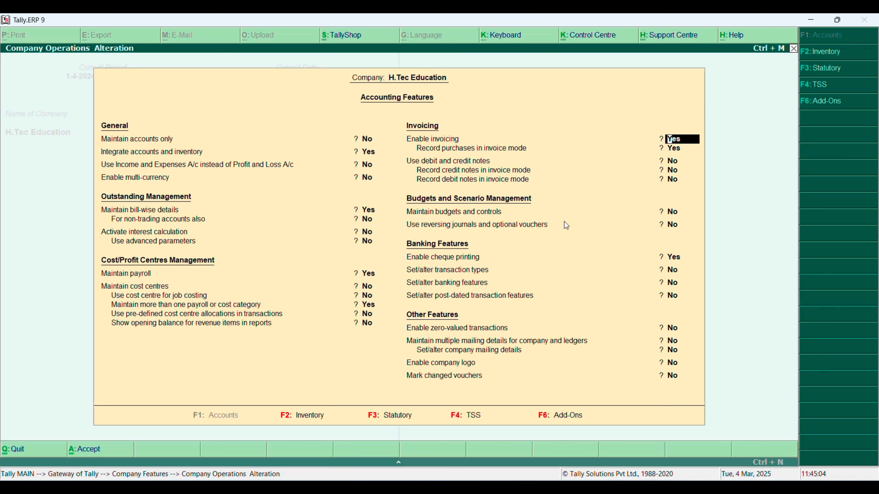
key("Return")
key("ctrl+a")
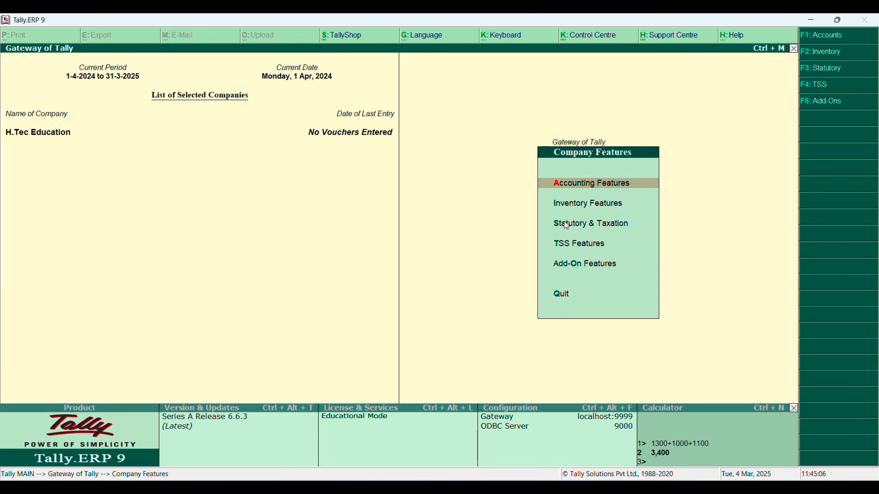
key("Escape")
Create a single employee category named HR Dep with the default allocation settings, and leave category creation
key("y")
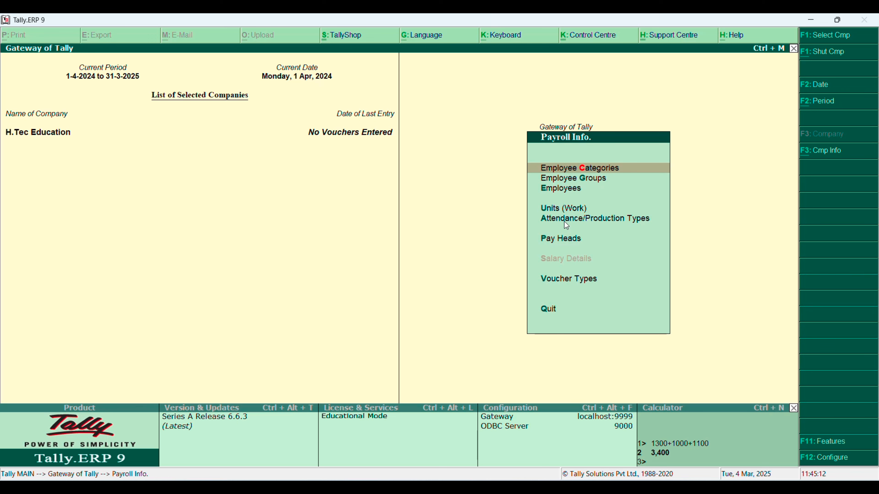
key("Return")
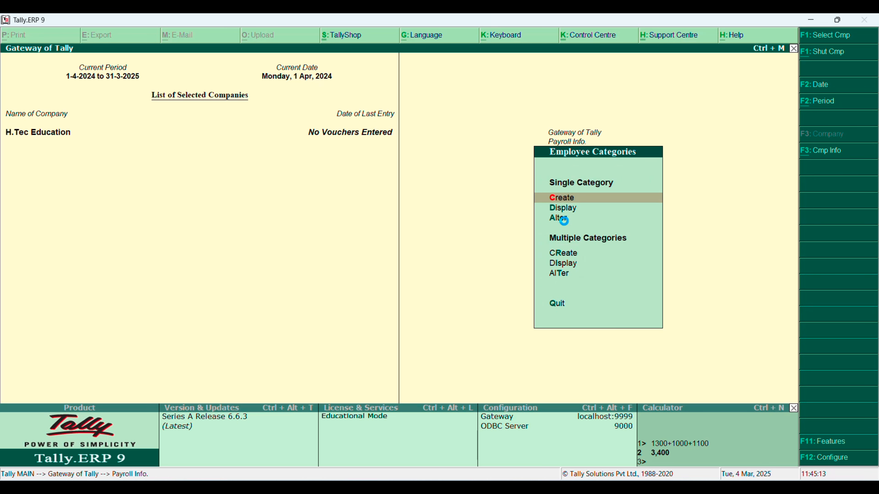
key("Return")
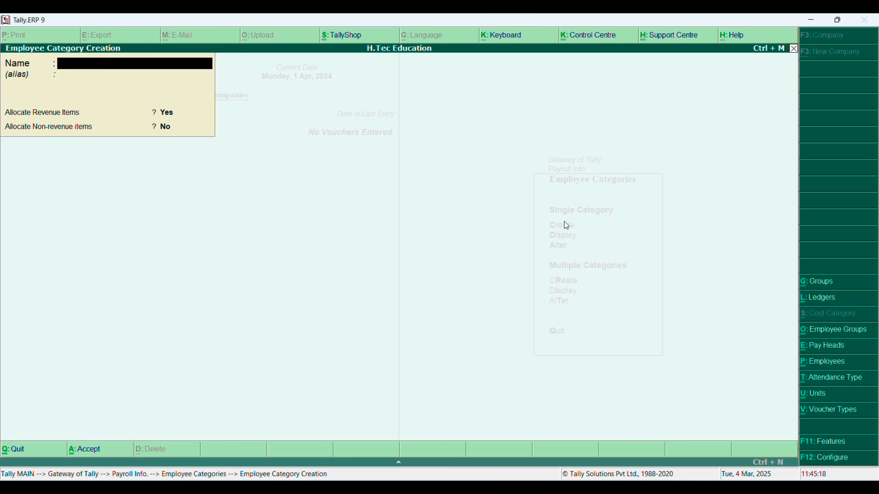
type("HR Dep")
key("Return")
key("Return")
key("Return")
key("Escape")
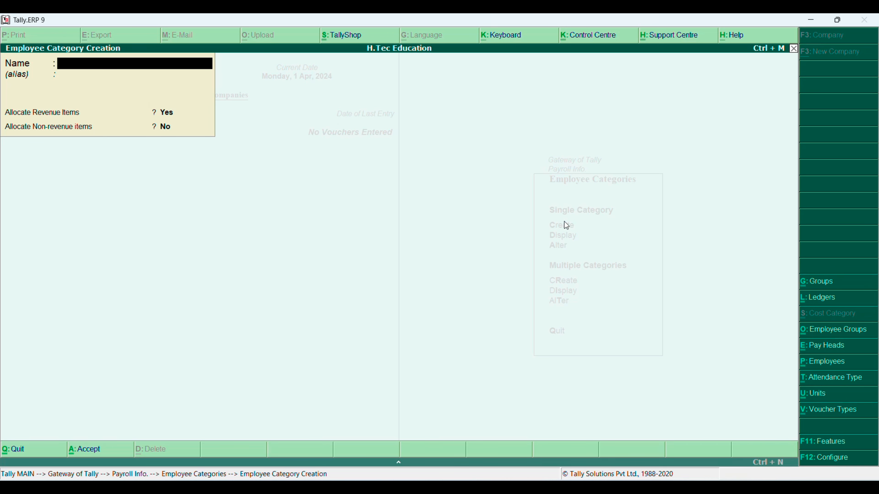
key("Escape")
key("y")
key("Escape")
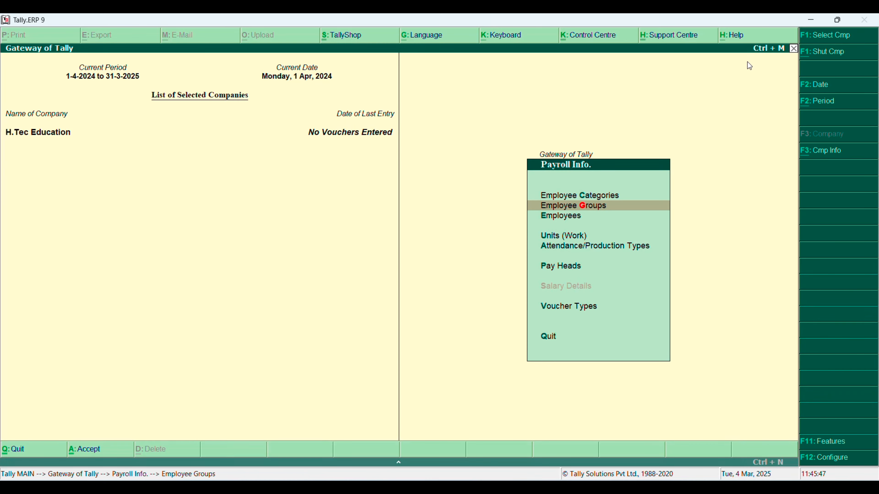
Start a single employee group and assign it to the HR Dep category
key("Up")
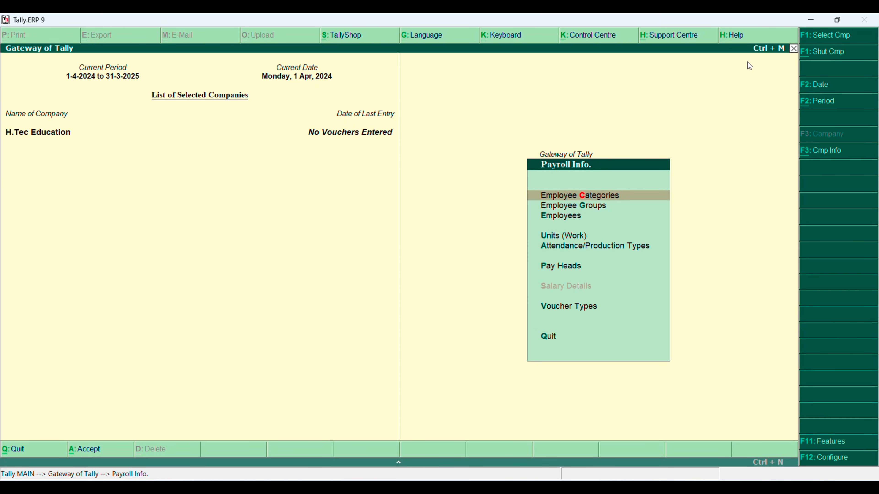
key("Down")
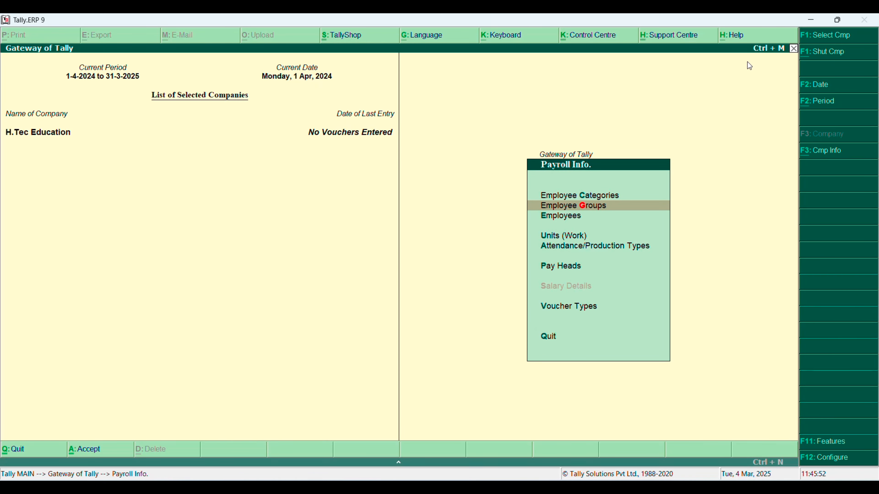
key("Return")
key("Return")
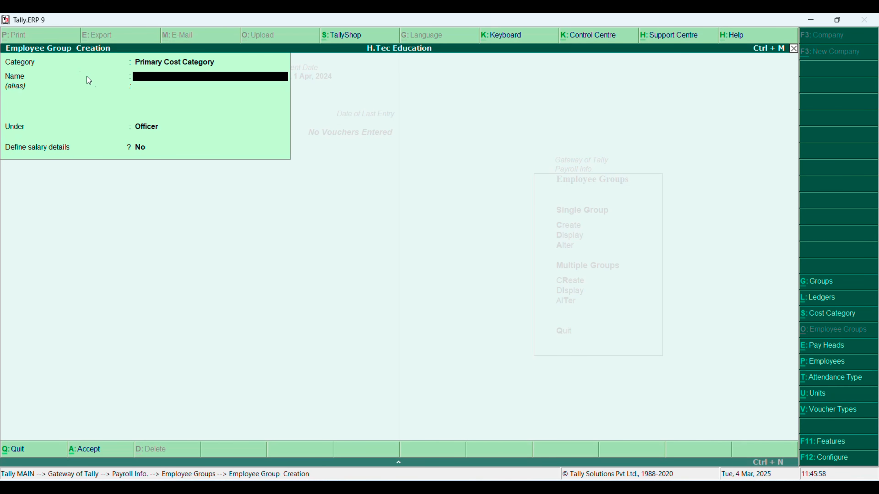
key("BackSpace")
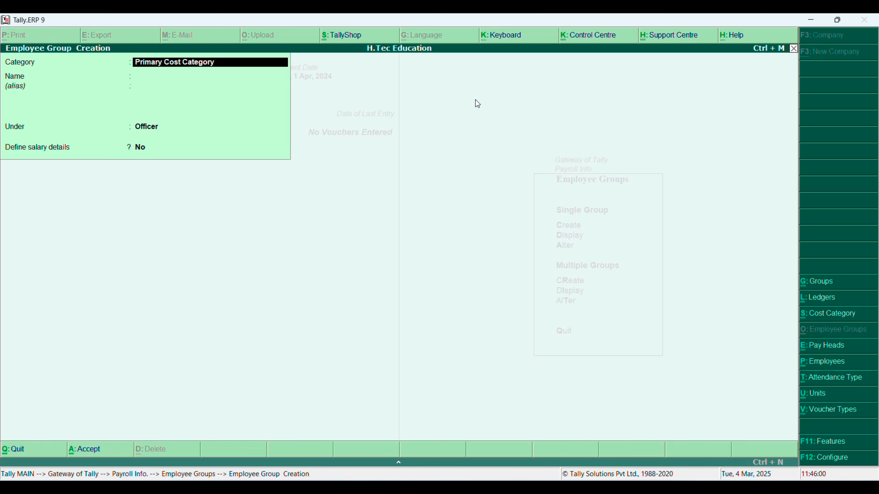
type("s")
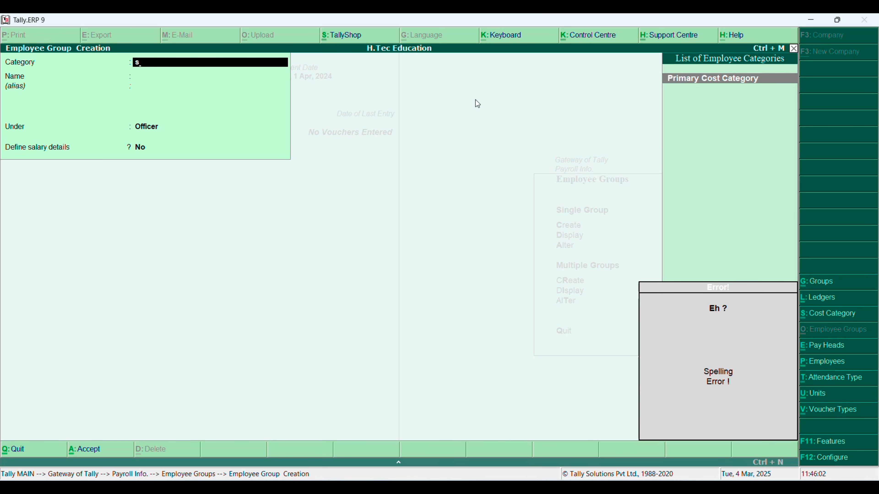
key("BackSpace")
type("hr")
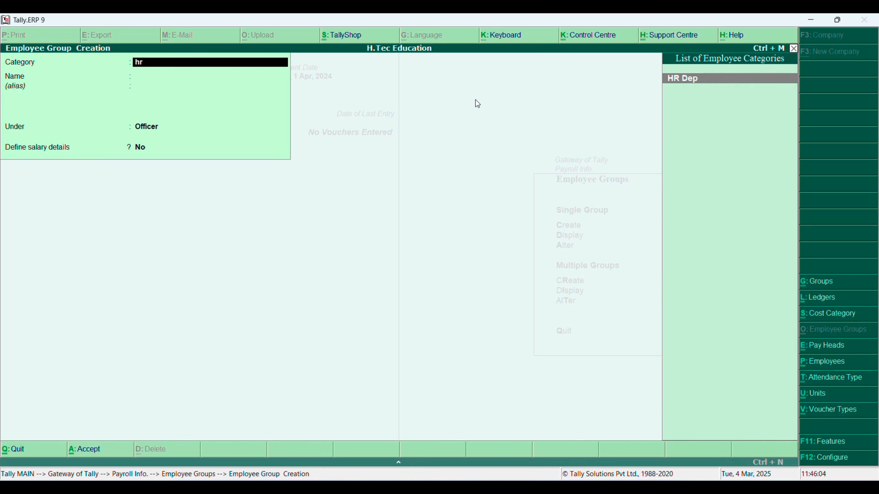
key("Return")
Name the employee group Manager, place it under Primary and save it without salary details
type("Mam")
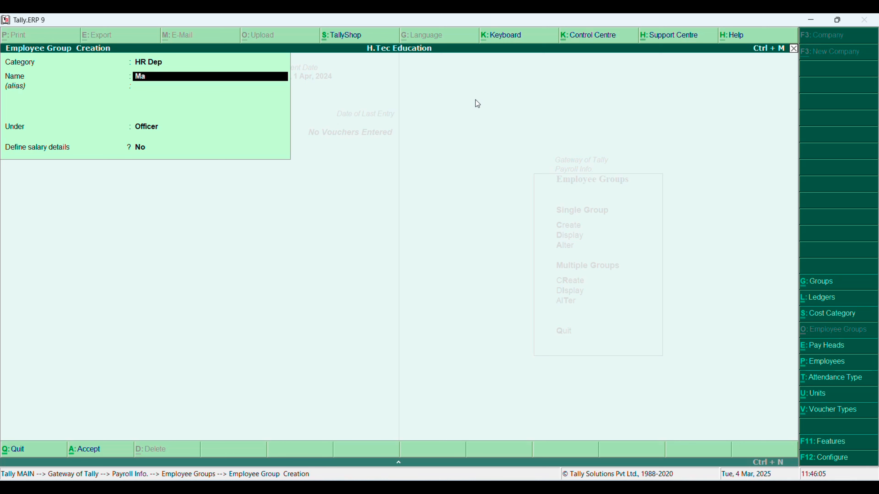
key("BackSpace")
key("BackSpace")
key("BackSpace")
type("Manager")
key("Return")
key("Return")
key("Return")
key("BackSpace")
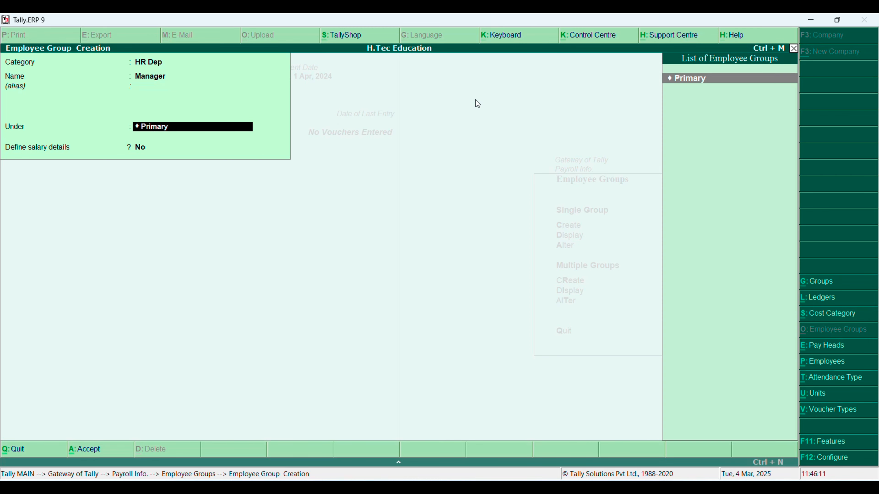
key("BackSpace")
key("BackSpace")
Create the employee group Officer under Primary in the HR Dep category, without salary details
type("Offic")
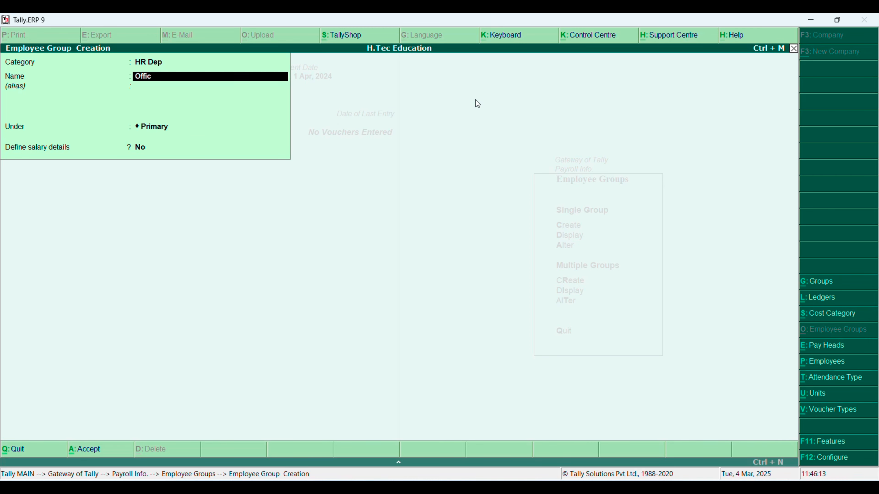
type("er")
key("Return")
key("Return")
key("Return")
key("Return")
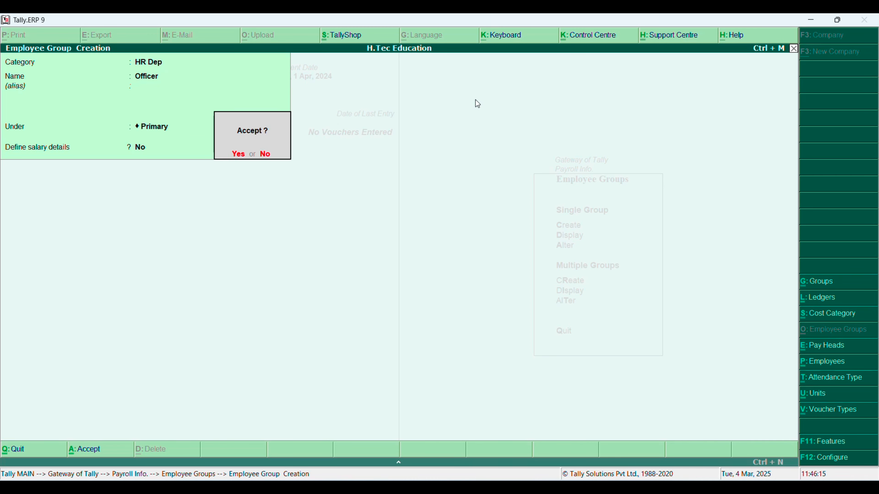
key("Return")
Create the employee groups Peon and Director under Primary in the HR Dep category, and leave group creation
type("Peon")
key("Return")
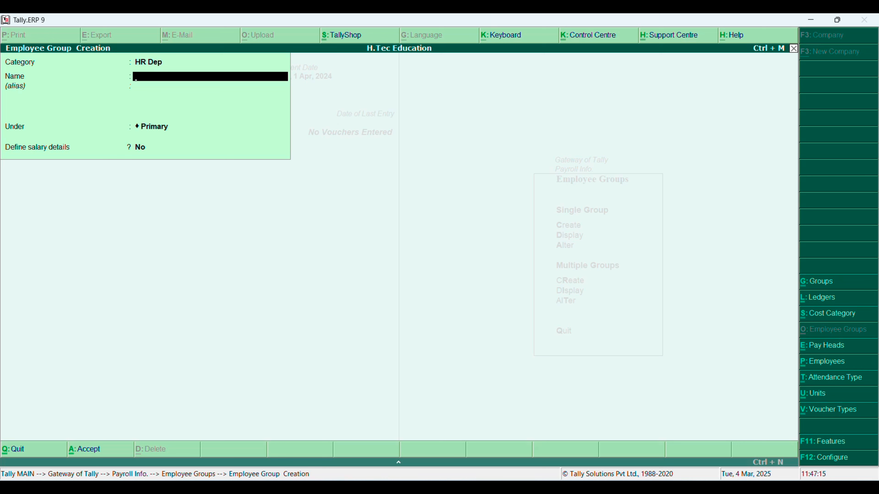
type("Director")
key("Return")
key("Return")
key("Return")
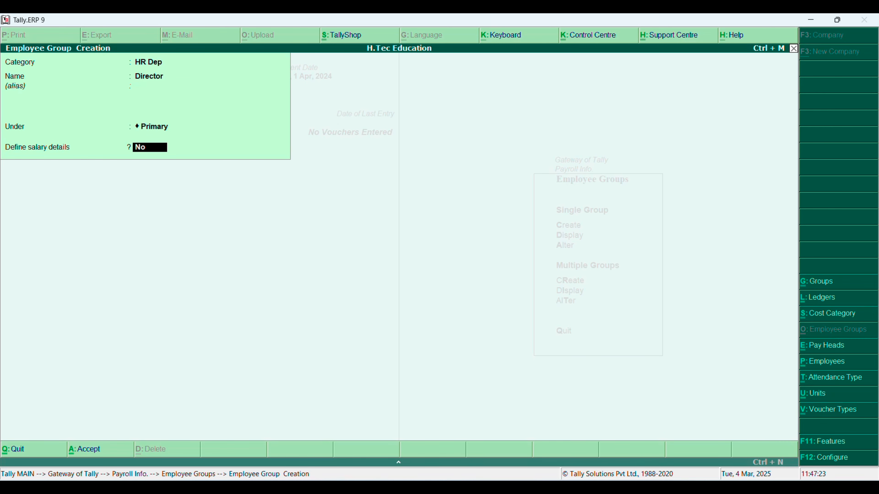
key("Escape")
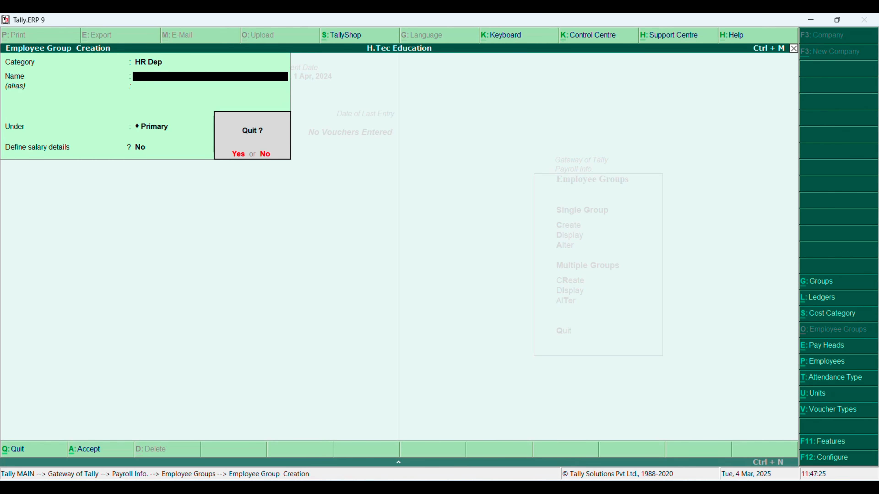
key("y")
Review the list of employee groups with their parent group and category
key("Down")
key("Down")
key("Return")
key("Down")
key("Down")
key("Down")
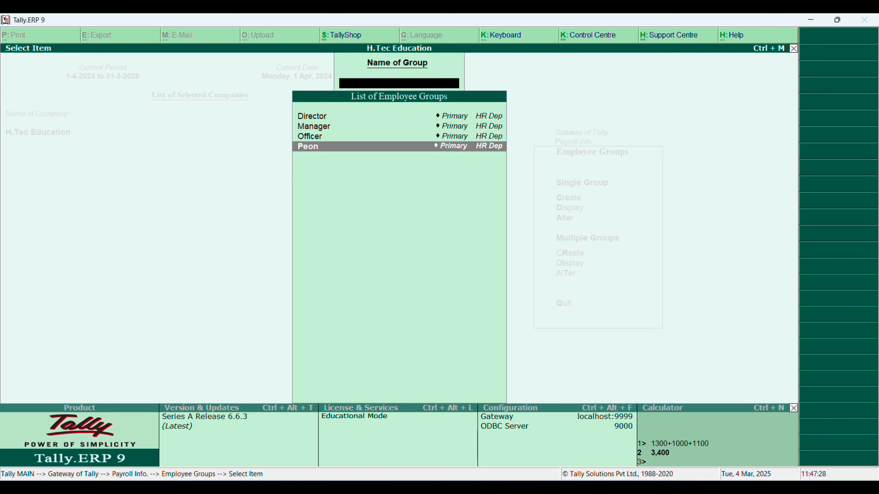
key("Up")
key("Up")
key("Down")
key("Down")
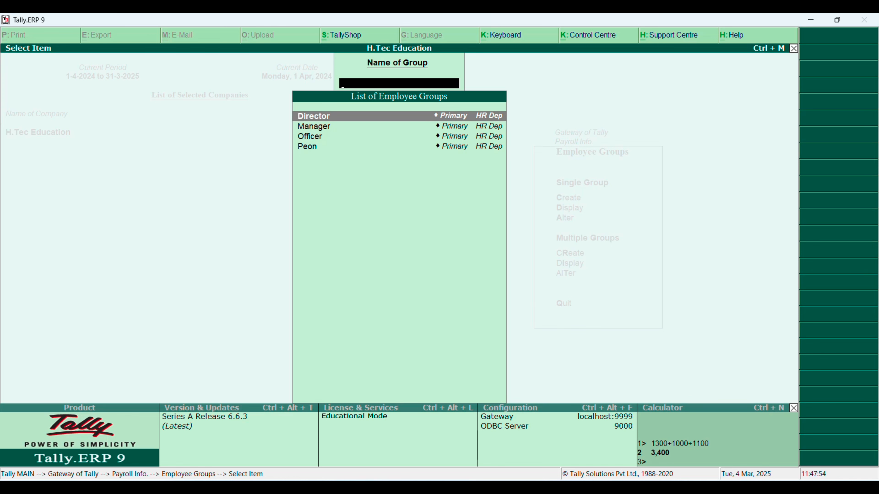
key("Escape")
key("Return")
key("Escape")
key("Escape")
Start creating a single employee in the HR Dep category and enter the employee's name
key("e")
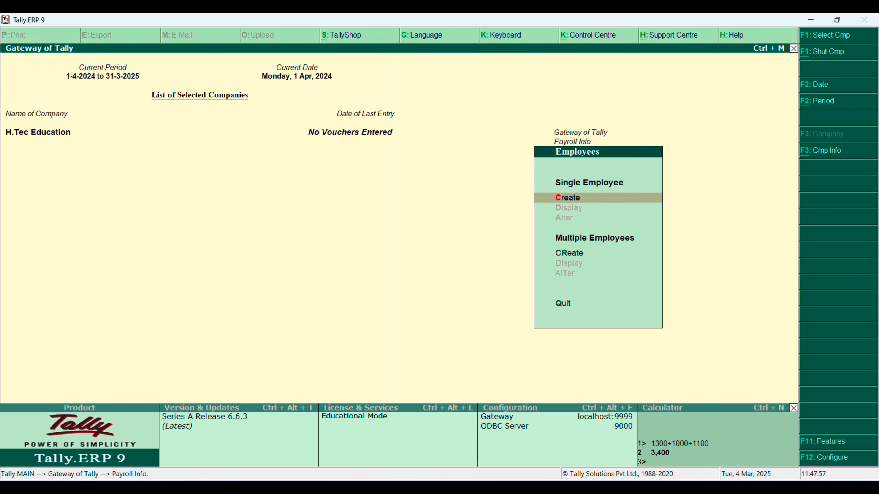
key("Return")
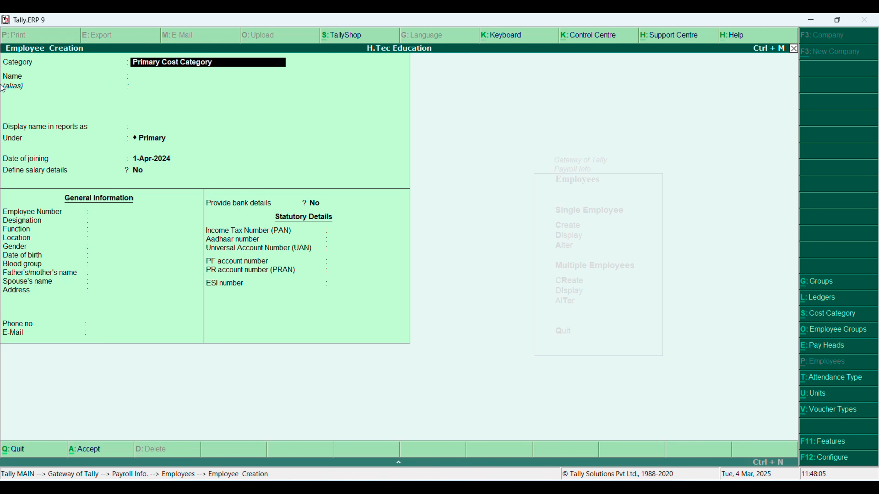
type("Hr")
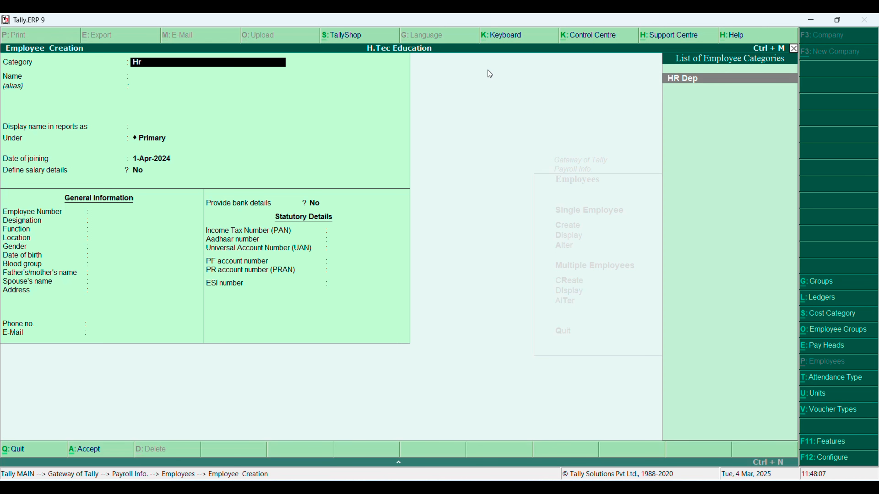
key("Return")
type("M")
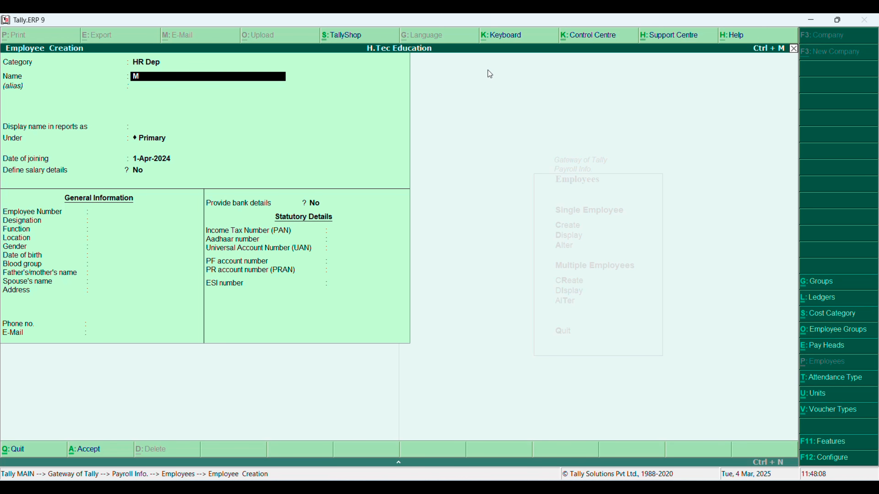
type("ohan")
key("Return")
key("Return")
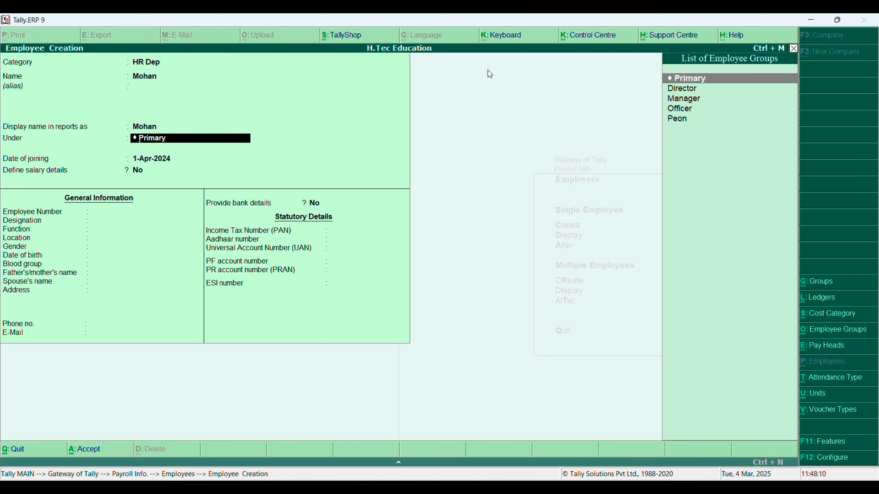
Place the employee under Manager, keep the joining date 1-Apr-2024 and salary details at No, and leave the employee number blank
type("m")
key("Return")
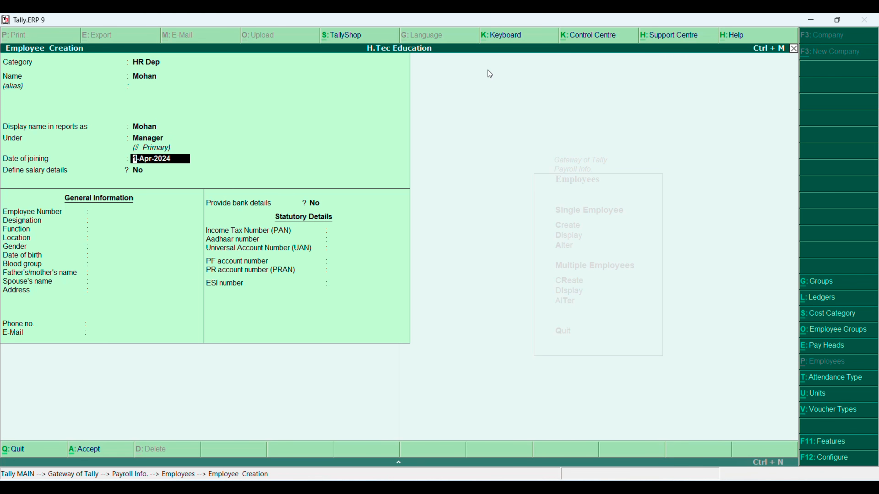
key("Return")
key("Return")
key("Return")
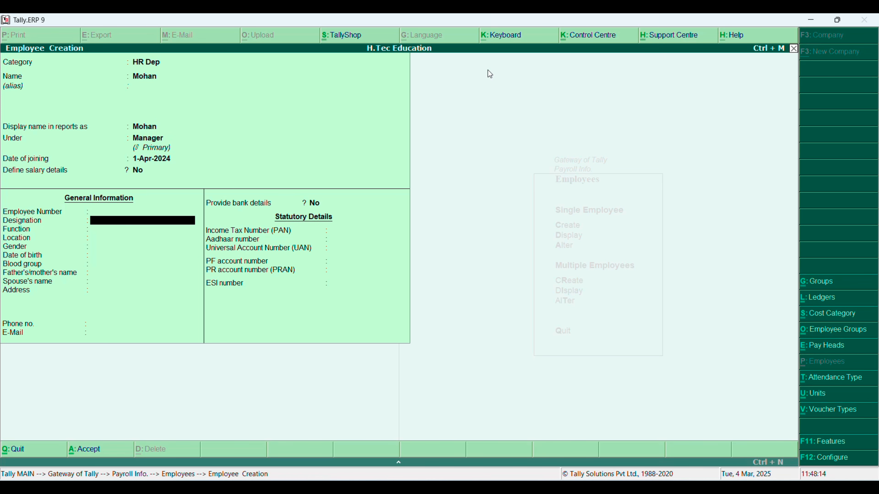
Save the employee placed under Manager, start a second employee in the HR Dep category and enter the employee's name
key("Return")
key("Return")
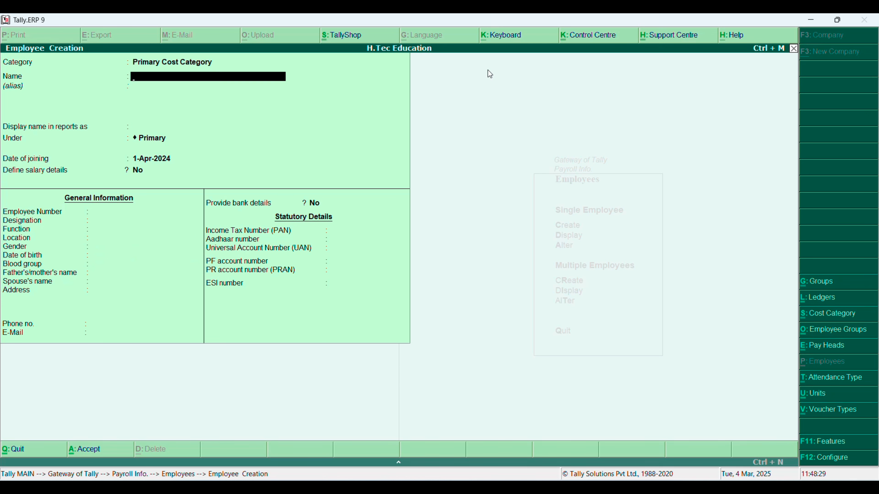
key("BackSpace")
key("Return")
type("Krishna")
key("Return")
key("Return")
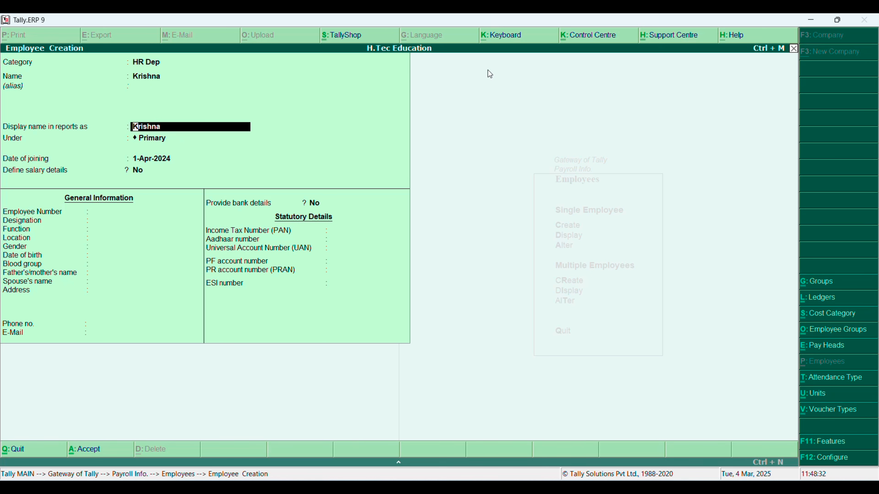
Place the employee under Director, keep the joining date 1-Apr-2024 and salary details at No, and save the record
key("Return")
type("D")
key("Return")
key("Return")
key("Return")
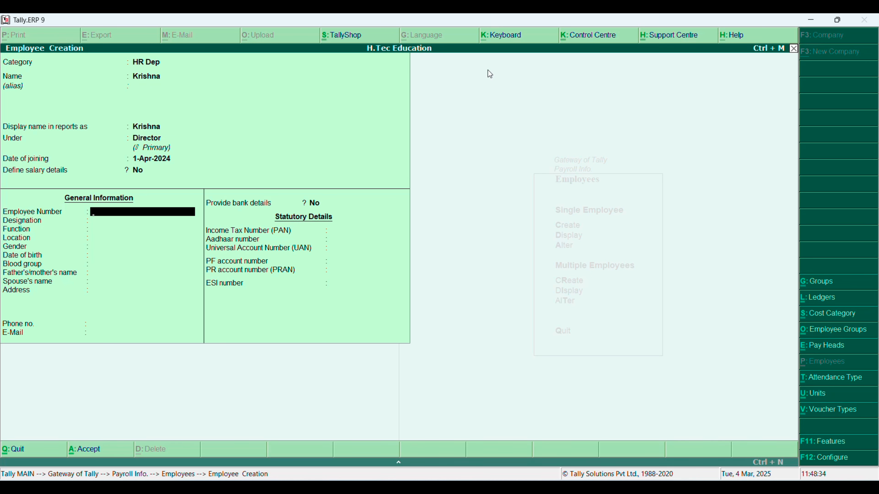
key("ctrl+a")
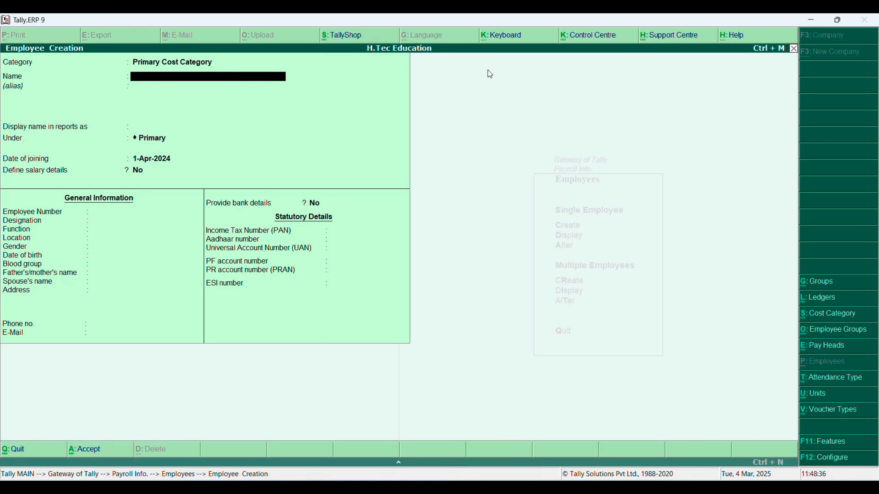
Create a third employee by name in the HR Dep category under Officer, keeping the joining date 1-Apr-2024, and save the record
key("BackSpace")
type("hr")
key("Return")
type("Dev")
key("Return")
key("Return")
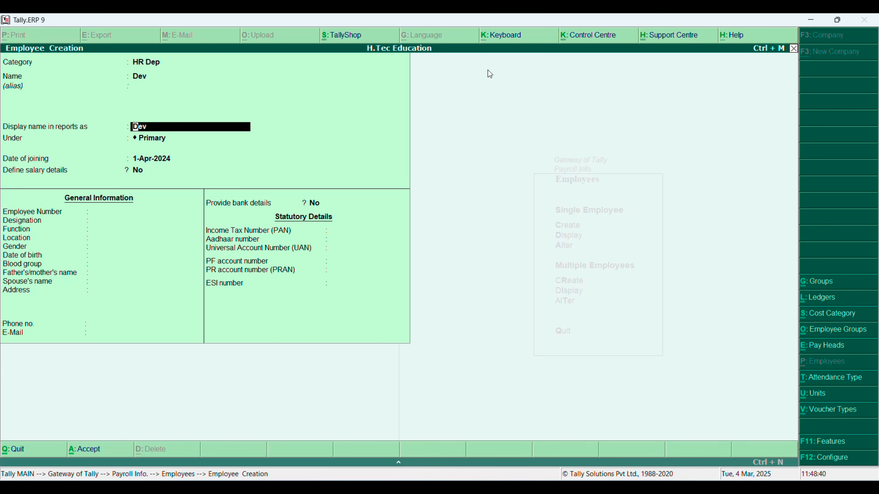
key("Return")
type("Offic")
key("Return")
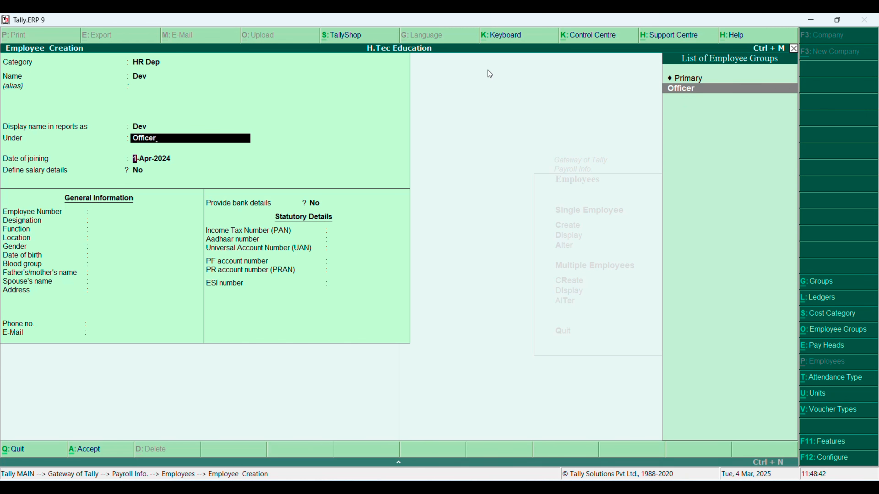
key("Return")
key("ctrl+a")
Start a fourth employee in the HR Dep category and enter the employee's name
key("BackSpace")
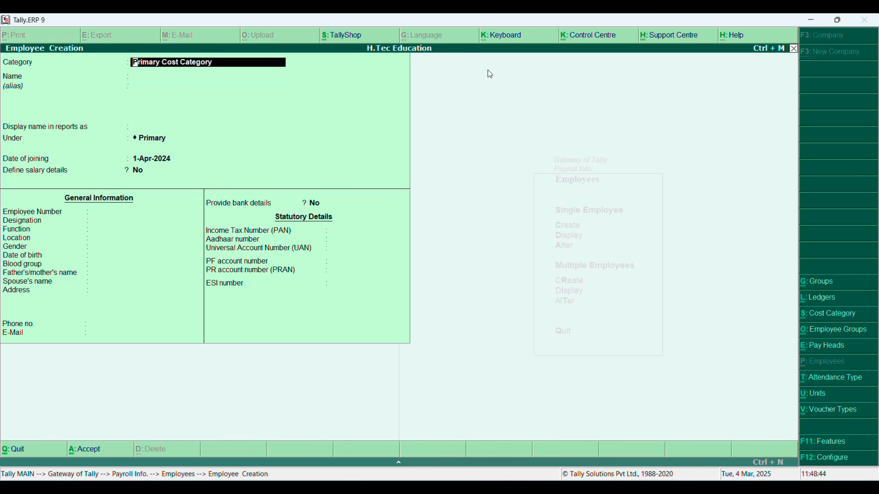
type("hr")
key("Return")
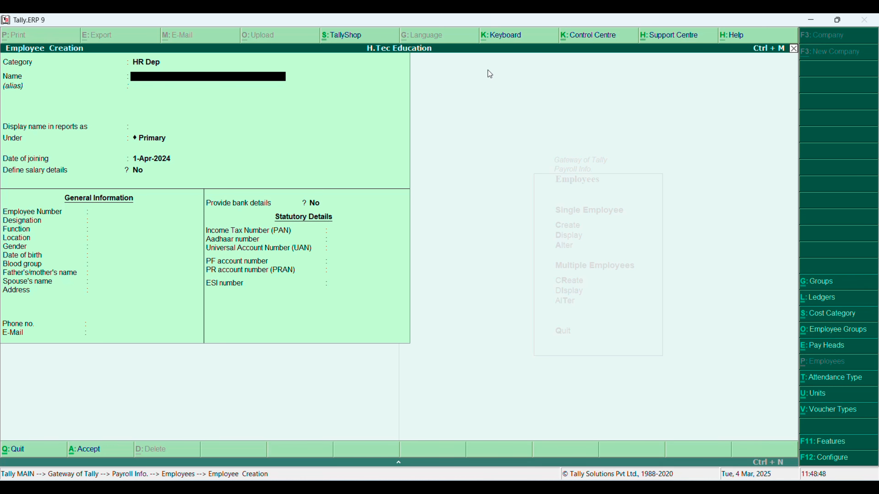
type("Naman")
key("Return")
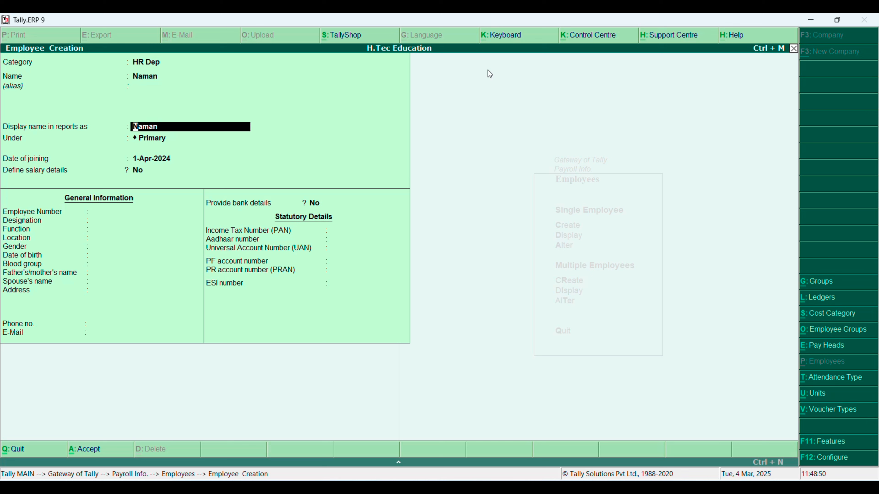
Place the employee under Peon, keep the joining date 1-Apr-2024 and salary details at No, and save the record
key("Return")
type("Peon")
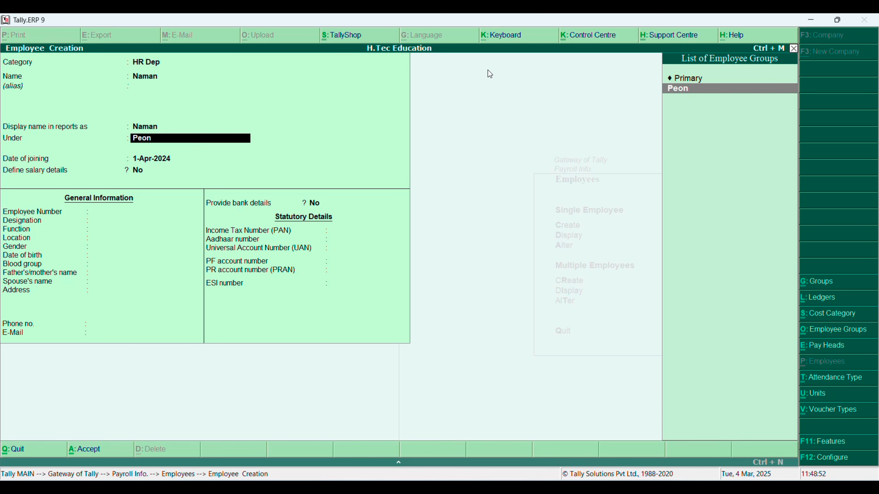
key("Return")
key("Return")
key("Return")
key("Return")
key("Return")
key("Return")
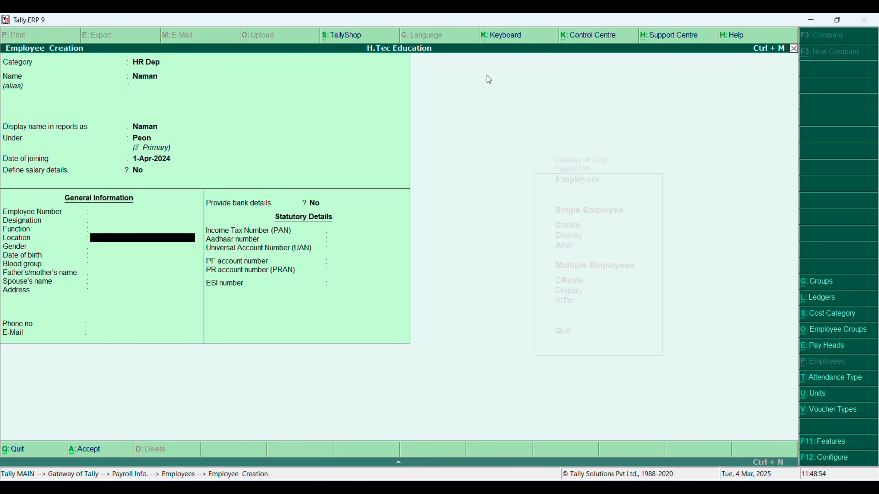
key("ctrl+a")
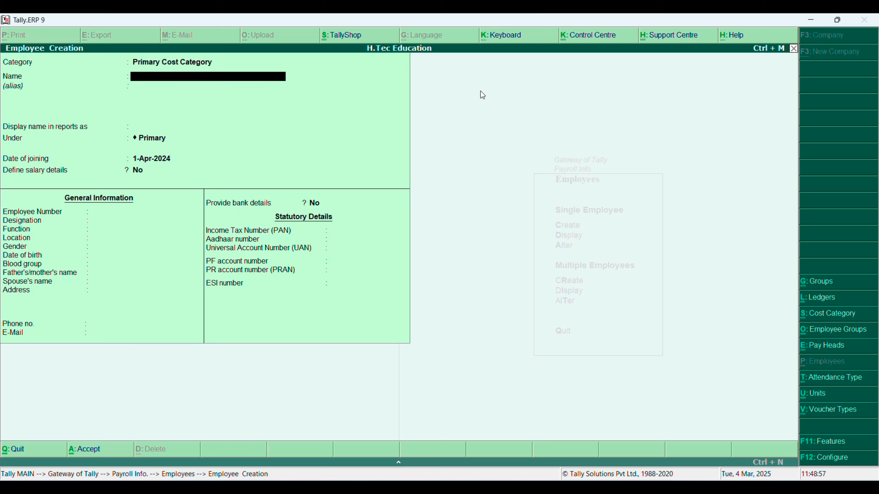
Start a fifth employee in the HR Dep category and enter the employee's name
key("BackSpace")
type("Ansh")
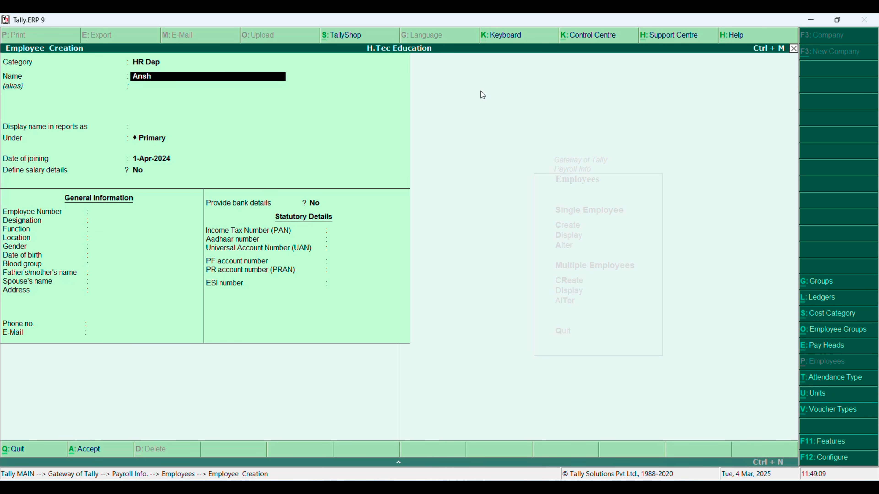
key("Return")
key("Return")
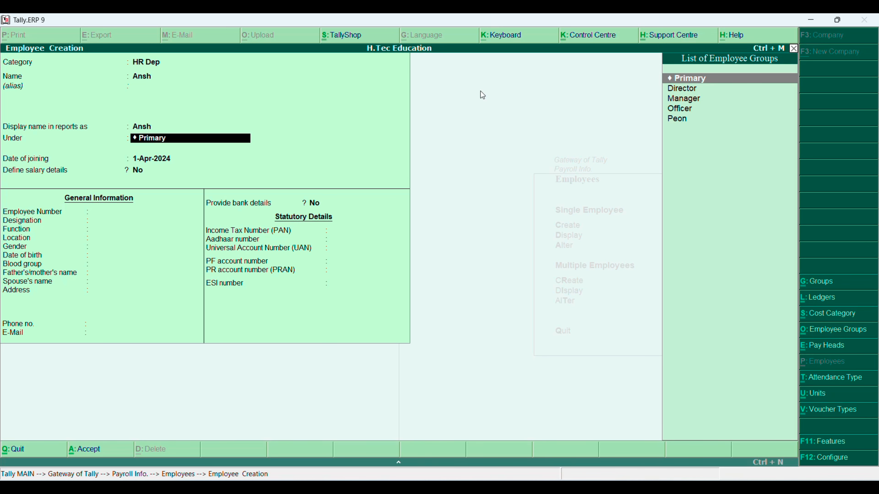
Create the employee group Ass Manager under Primary in HR Dep from within the employee record, and save the employee under that group
key("alt+c")
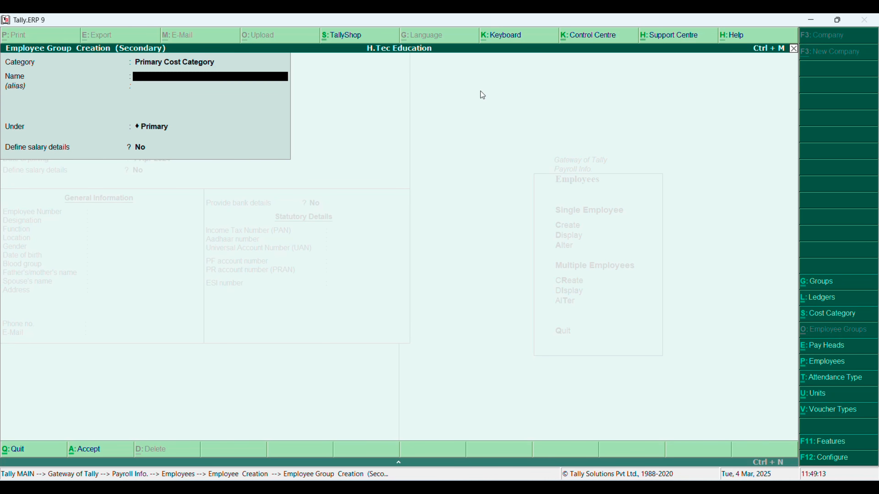
key("BackSpace")
type("Hr")
key("Return")
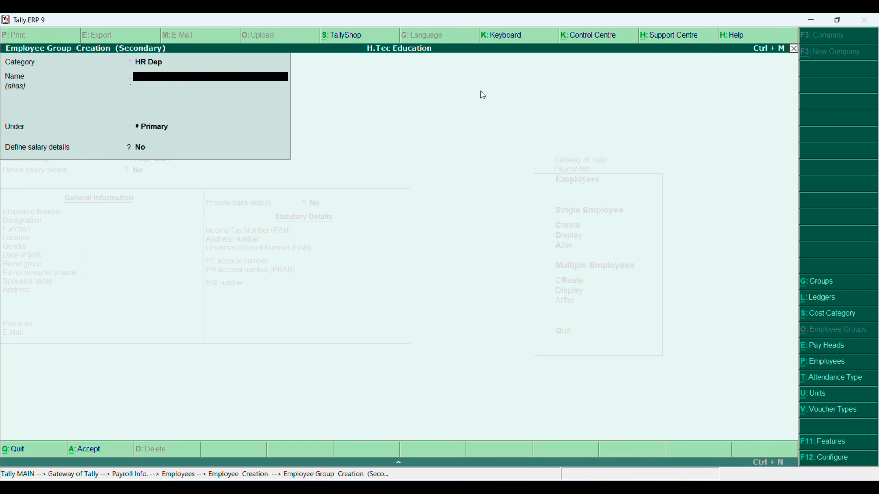
type("Ass Manage")
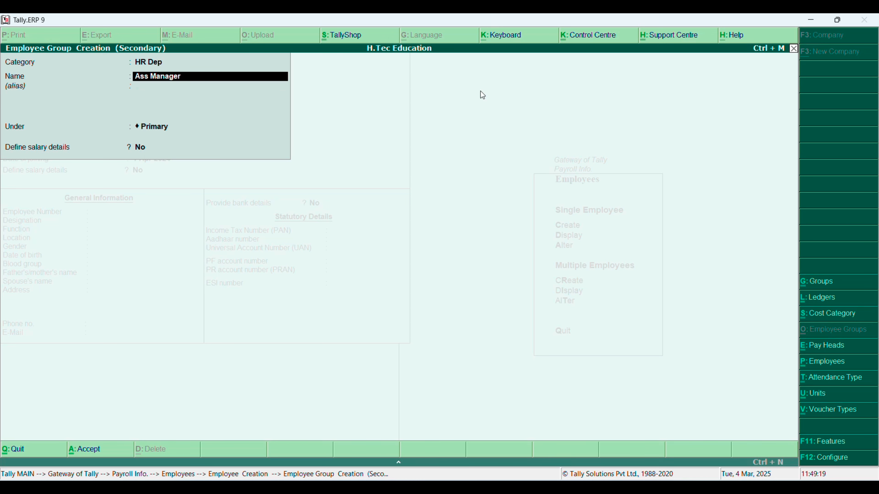
type("r")
key("Return")
key("Return")
key("Return")
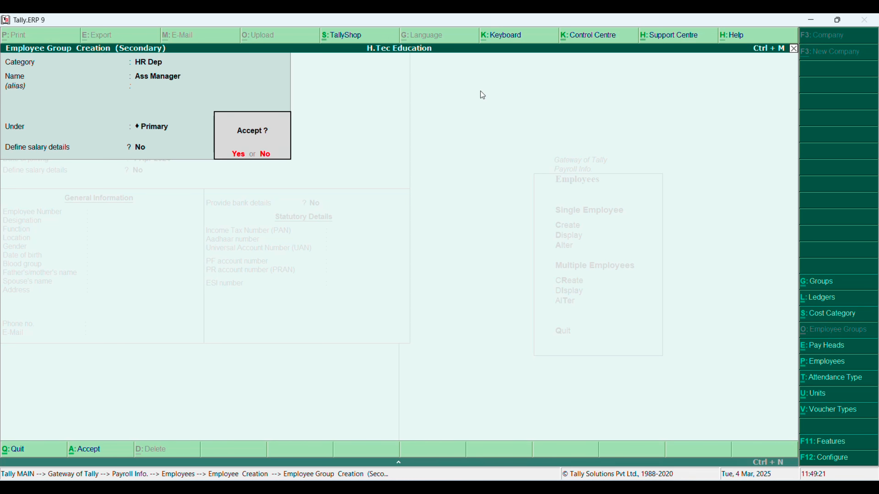
key("Return")
key("ctrl+a")
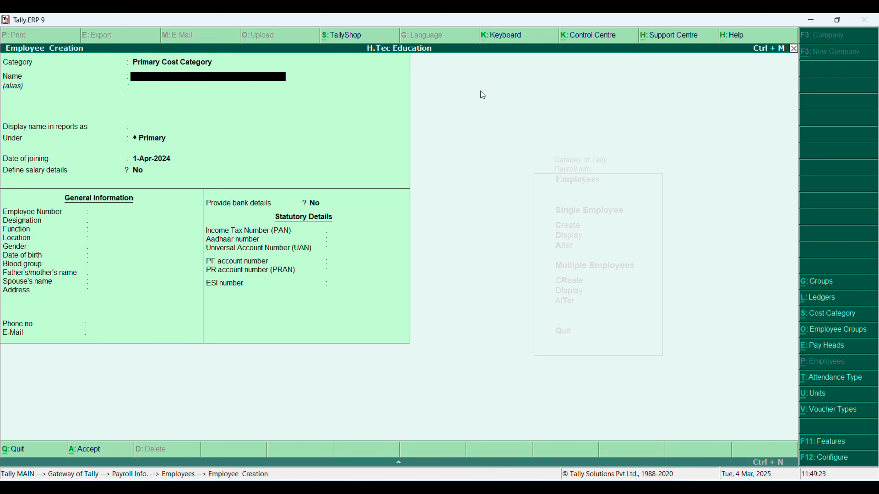
Review the list of employees with their group and category, and return to the payroll masters
key("Escape")
key("Down")
key("Down")
key("Return")
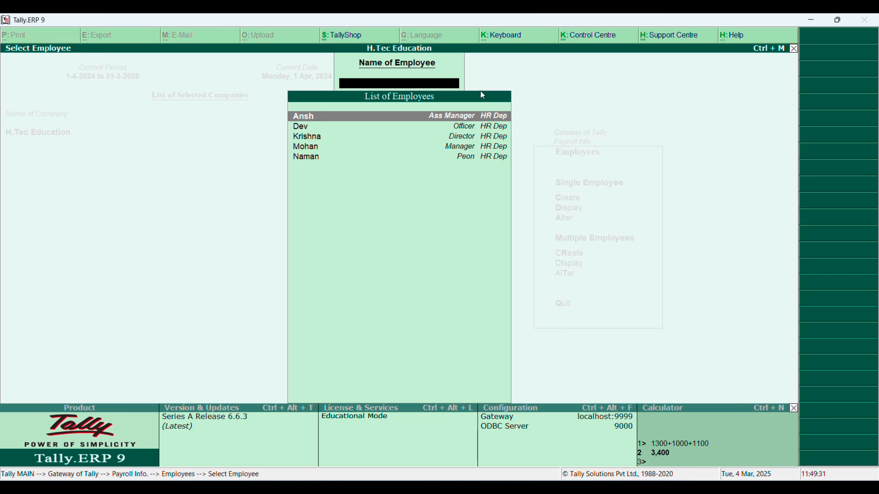
key("Down")
key("Down")
key("Down")
key("Down")
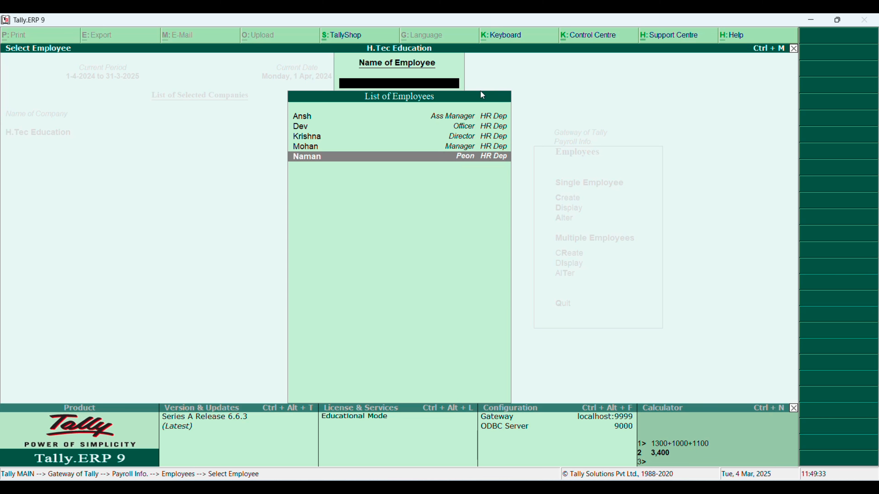
key("Escape")
key("Escape")
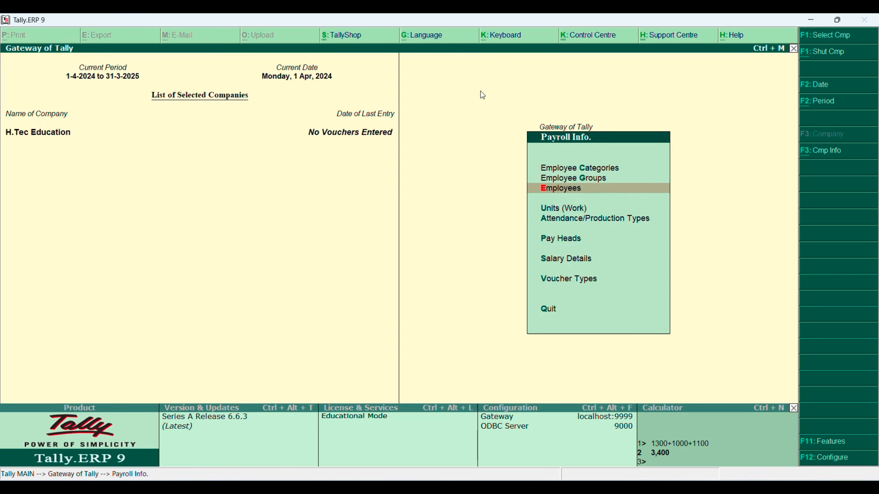
Create the simple work unit hrs with no formal name and 0 decimal places, and leave unit creation
key("Down")
key("Return")
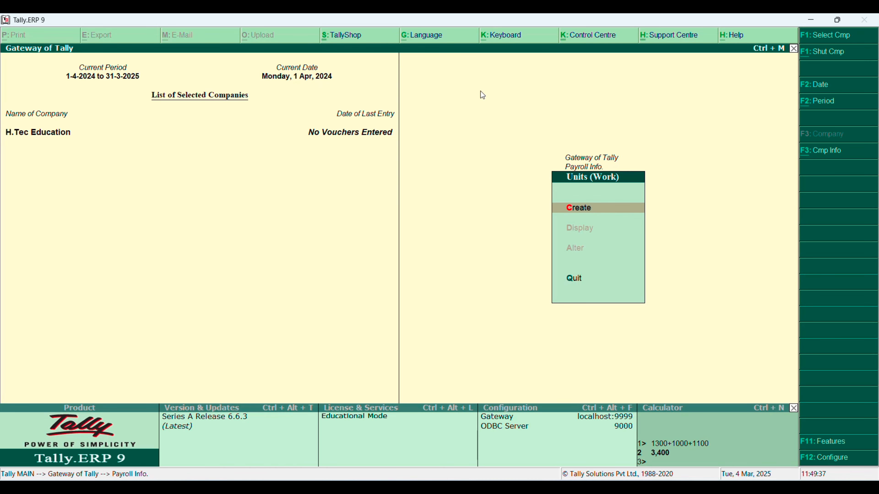
key("Return")
type("hrs")
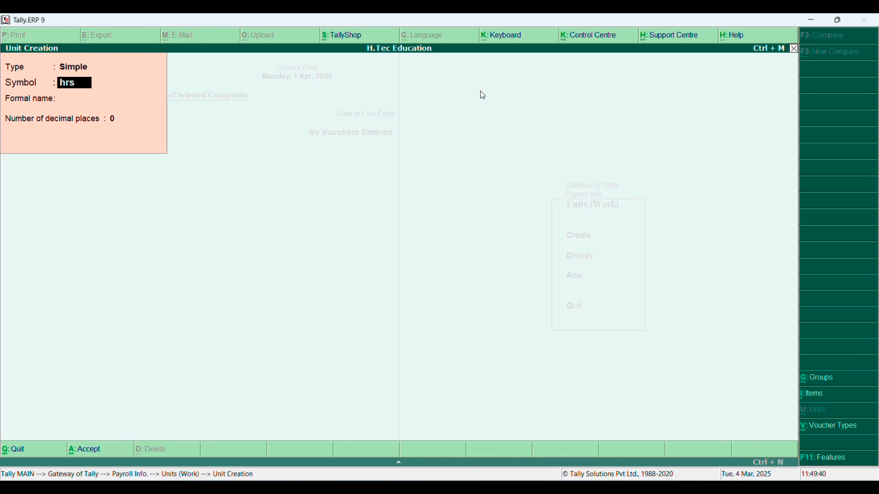
key("Return")
key("Return")
key("Return")
key("Return")
key("Escape")
key("Escape")
Create the attendance type P under Primary as Attendance / Leave with Pay, with Days as the period type
key("Down")
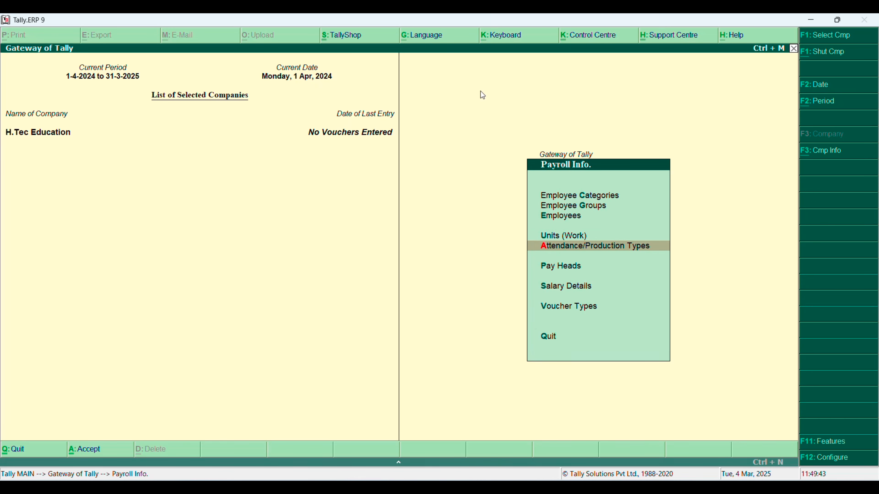
key("Return")
key("Escape")
key("Return")
key("Return")
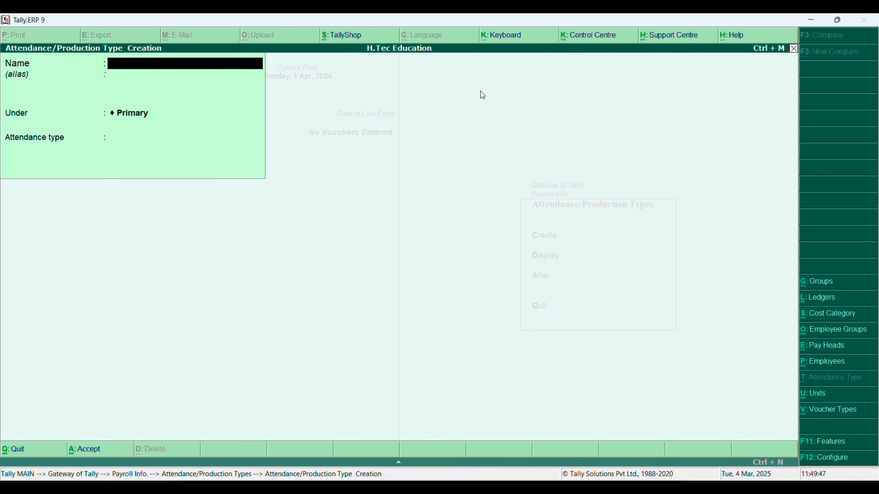
type("P")
key("Return")
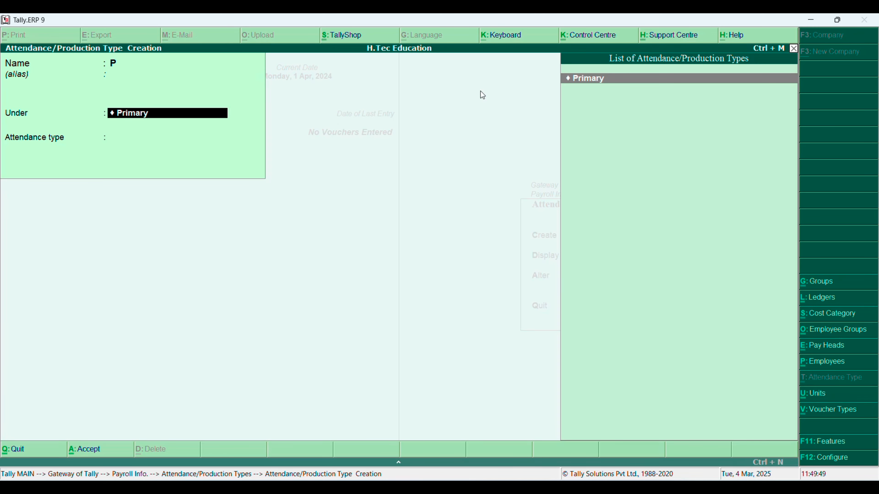
key("Return")
key("Return")
key("Return")
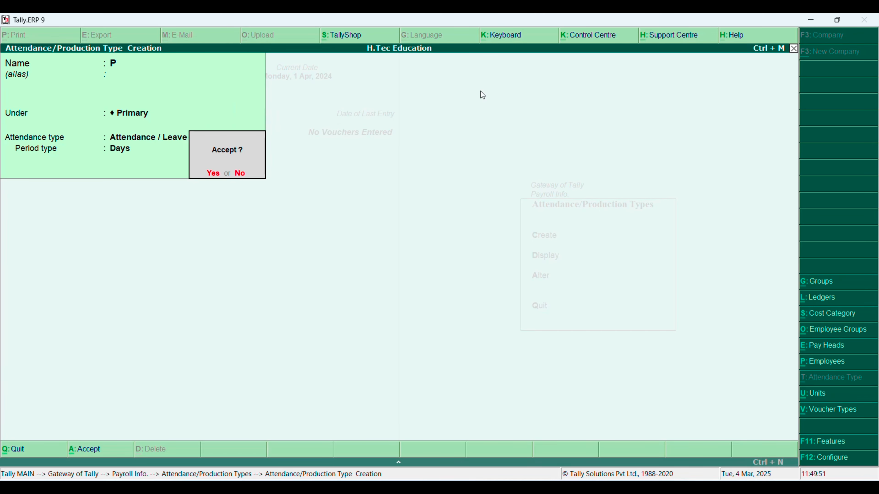
key("Return")
Create the attendance type A under Primary as Leave without Pay, and leave attendance type creation
type("A")
key("Return")
key("Return")
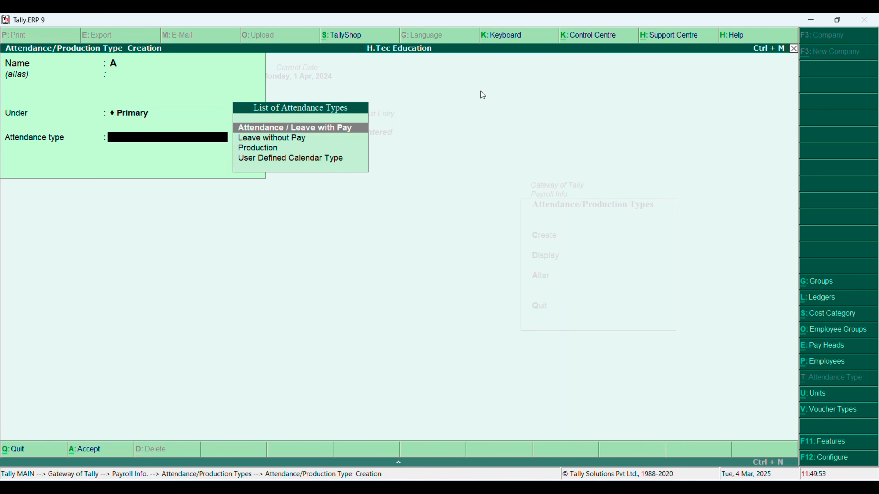
key("Down")
key("Return")
key("Return")
key("Return")
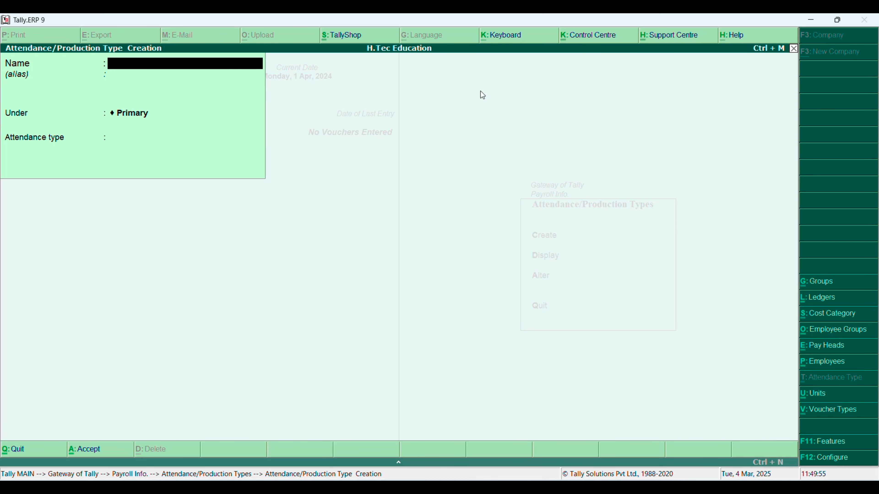
key("Escape")
key("Escape")
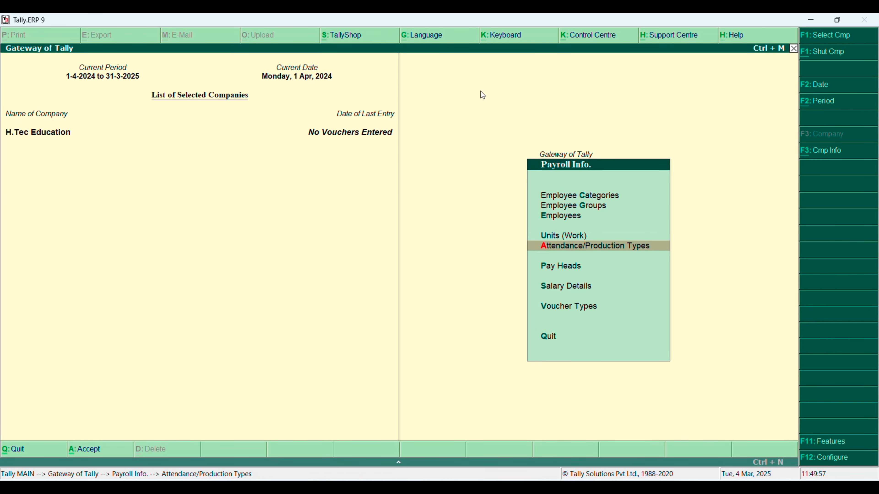
Start the pay head Basic Salary as Earnings for Employees, Fixed income, under Indirect Expenses, affecting net salary and not used for gratuity
key("Down")
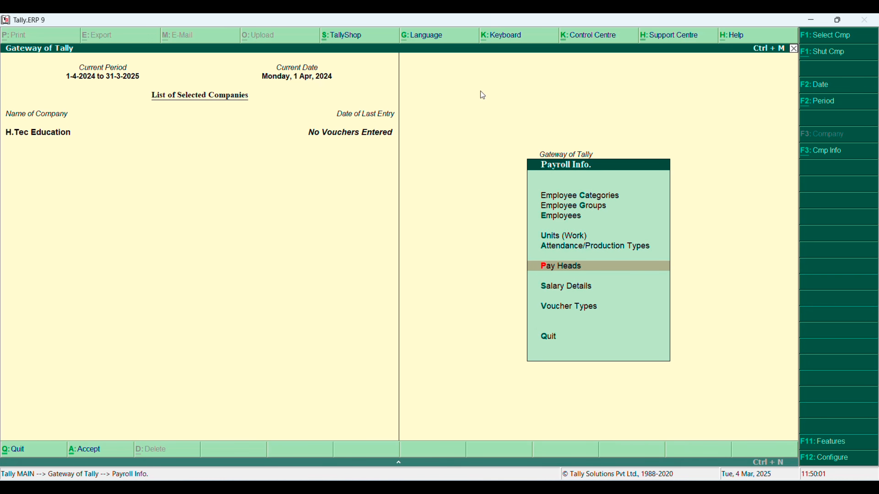
key("Return")
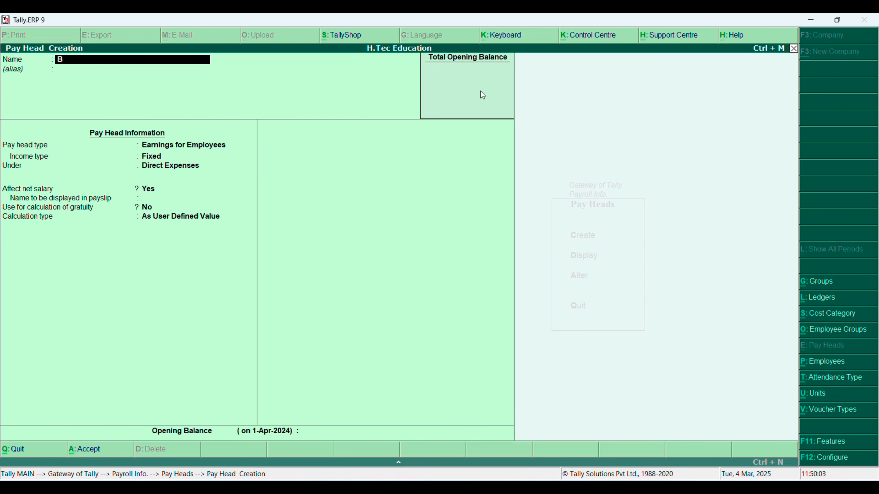
type("asic Salary")
key("Return")
key("Return")
key("Return")
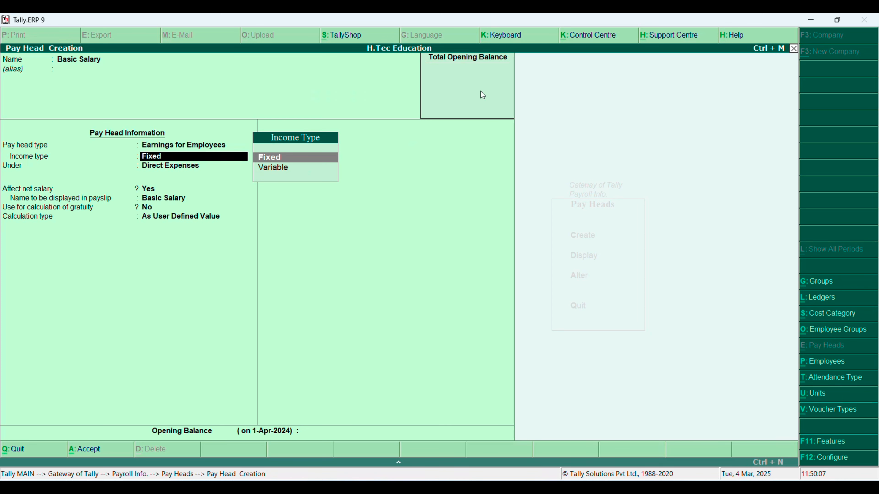
key("Return")
type("ind")
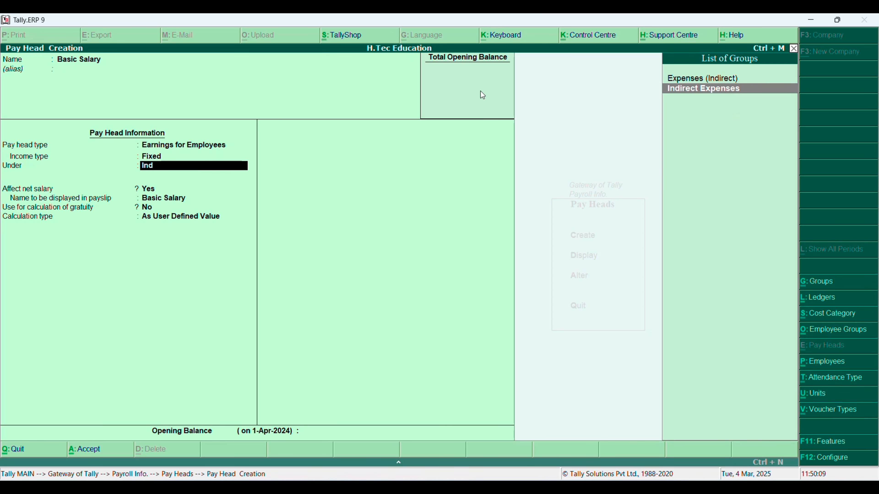
key("Return")
key("Return")
key("Return")
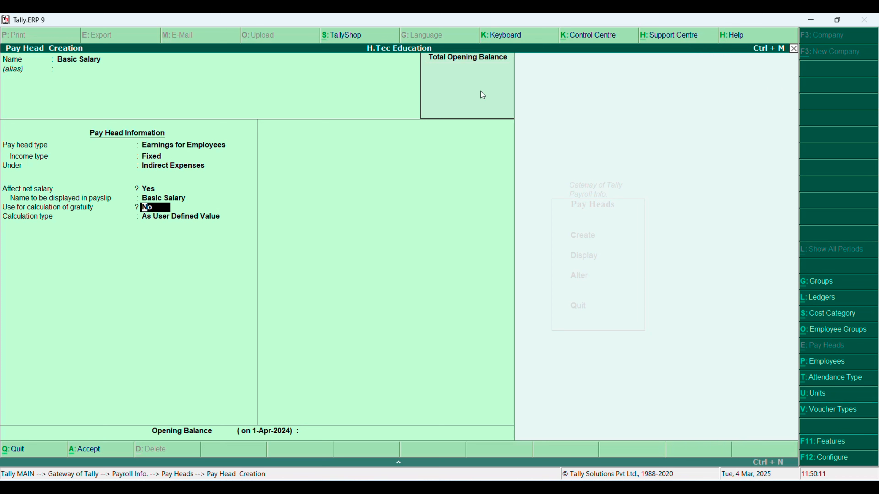
key("Return")
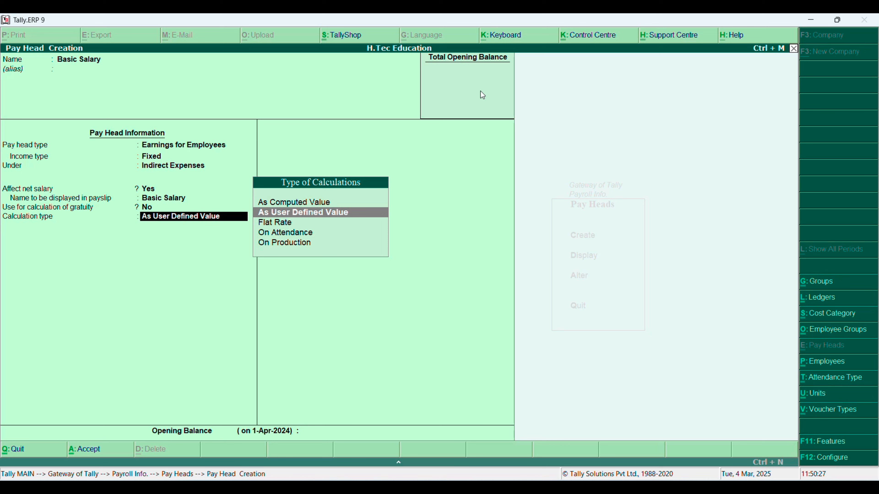
Set the Basic Salary calculation type to On Attendance, using attendance type P for leave with pay
key("Down")
key("Down")
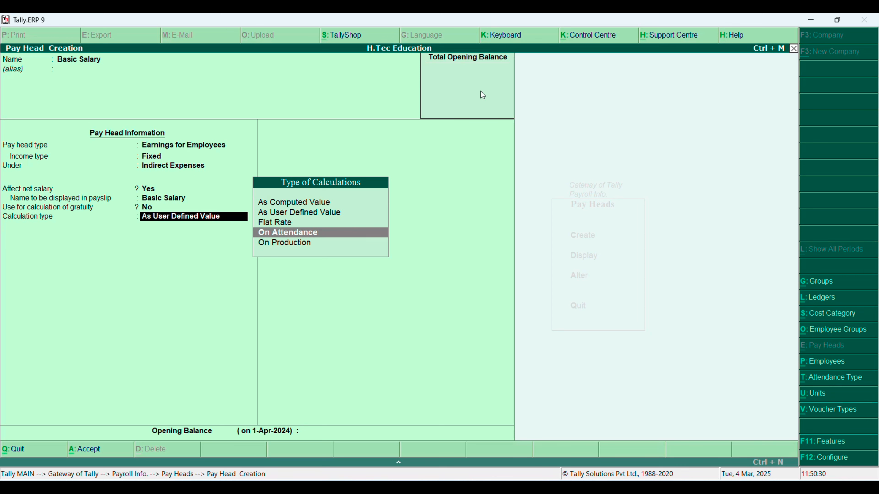
key("Return")
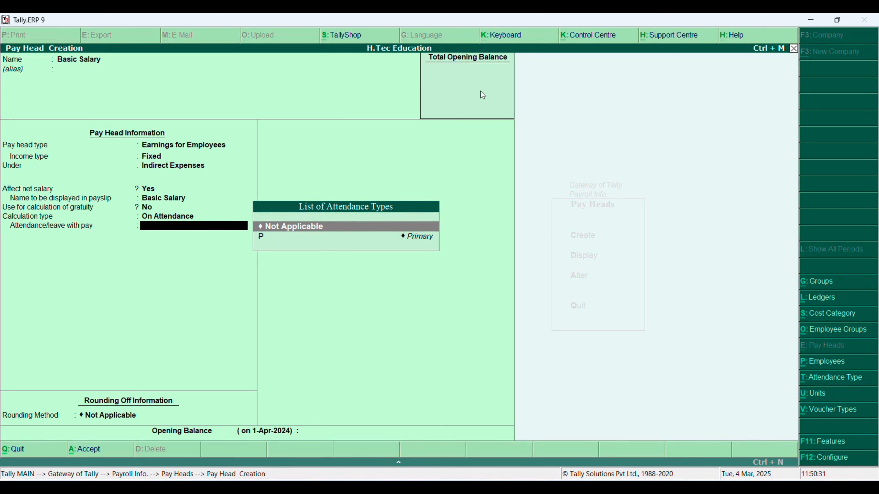
key("Down")
key("Return")
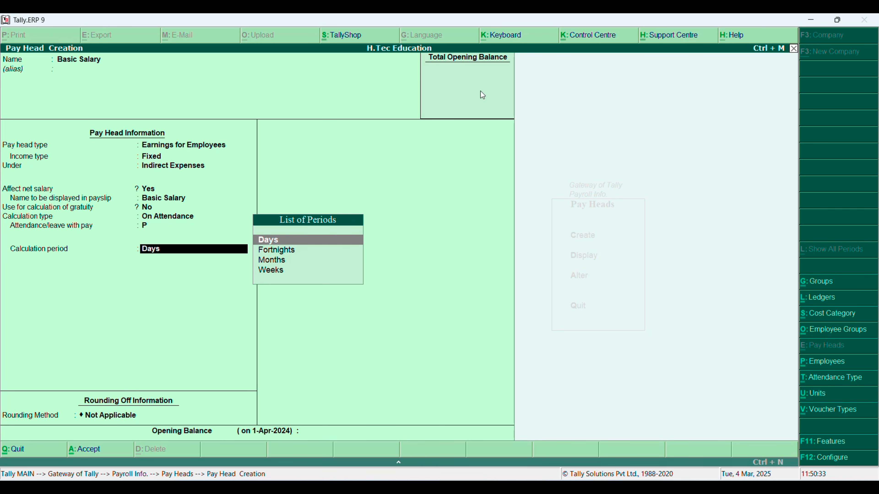
key("BackSpace")
key("BackSpace")
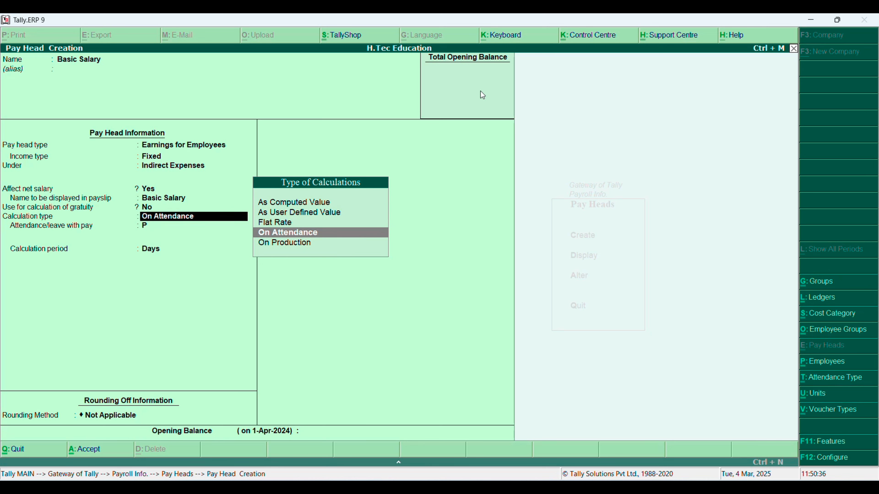
key("Return")
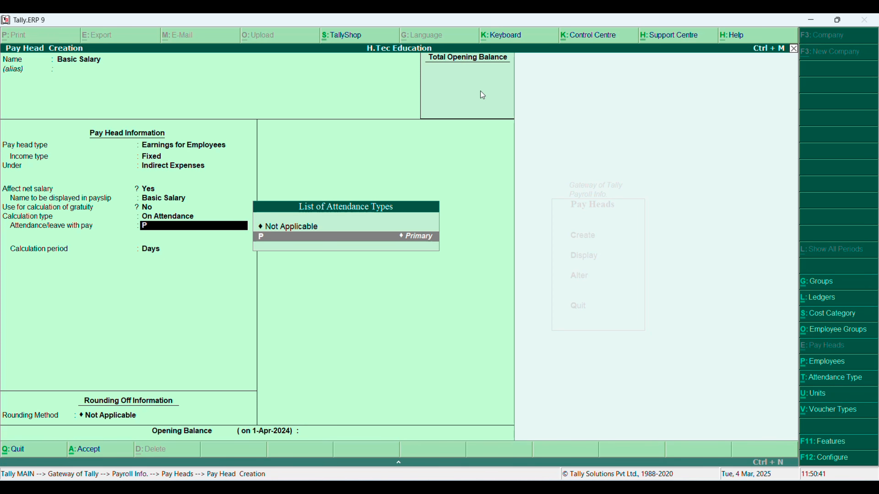
key("Return")
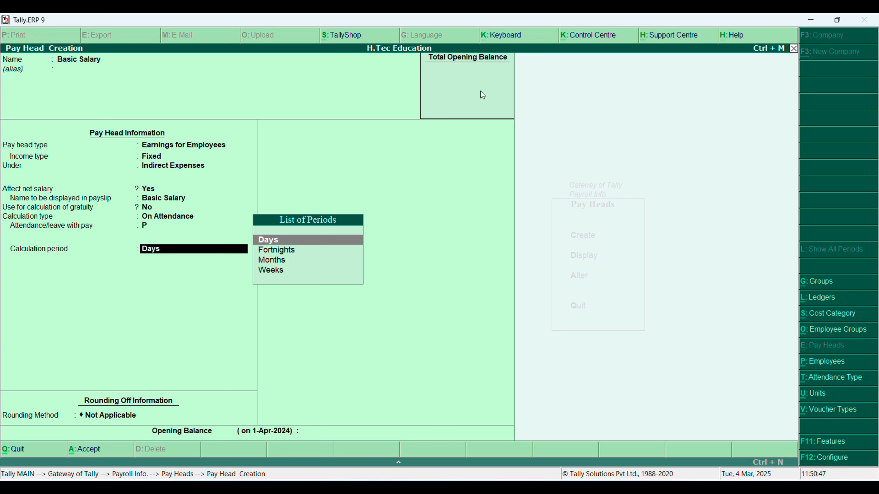
Set the calculation period to Months with the basis As per Calendar Period, and save the Basic Salary pay head
type("mon")
key("Return")
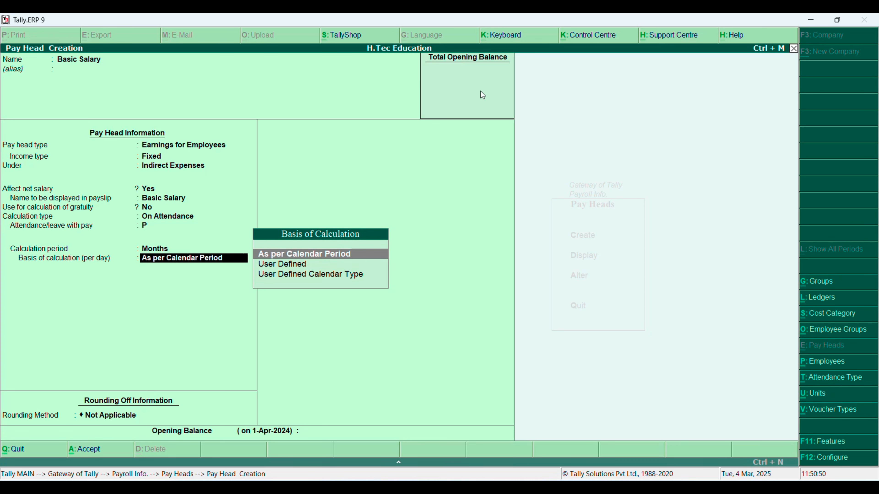
key("Return")
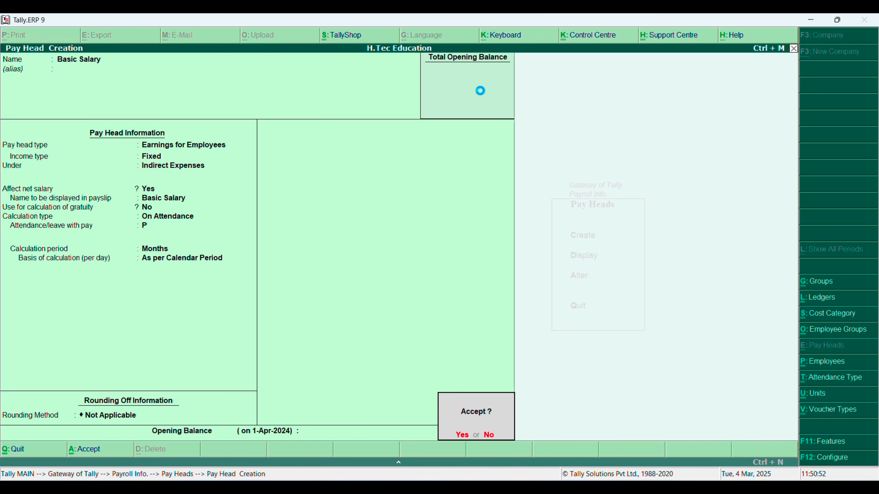
key("Return")
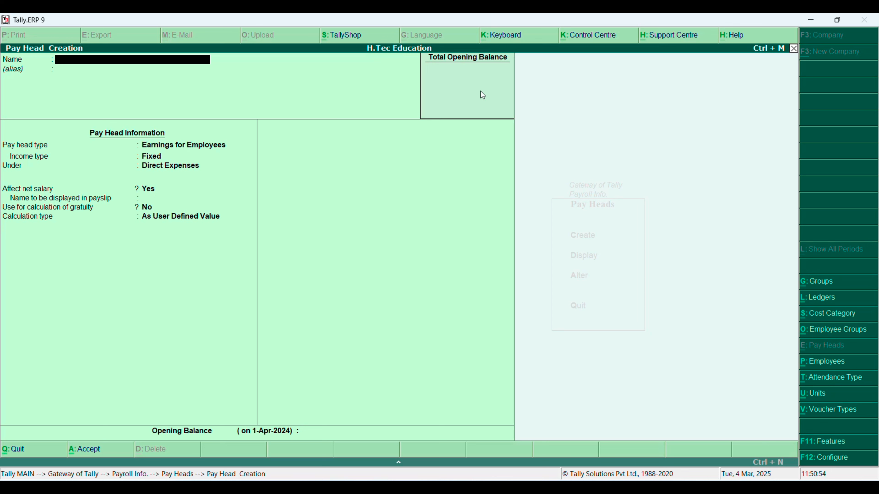
Start the pay head HRA as Earnings for Employees, Fixed income, under Indirect Expenses, affecting net salary and not used for gratuity
type("HRA")
key("Return")
key("Return")
key("Return")
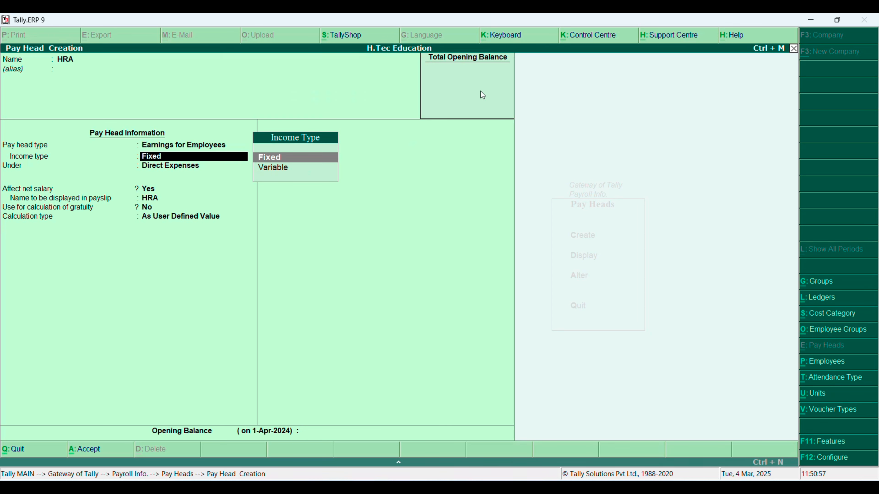
key("Return")
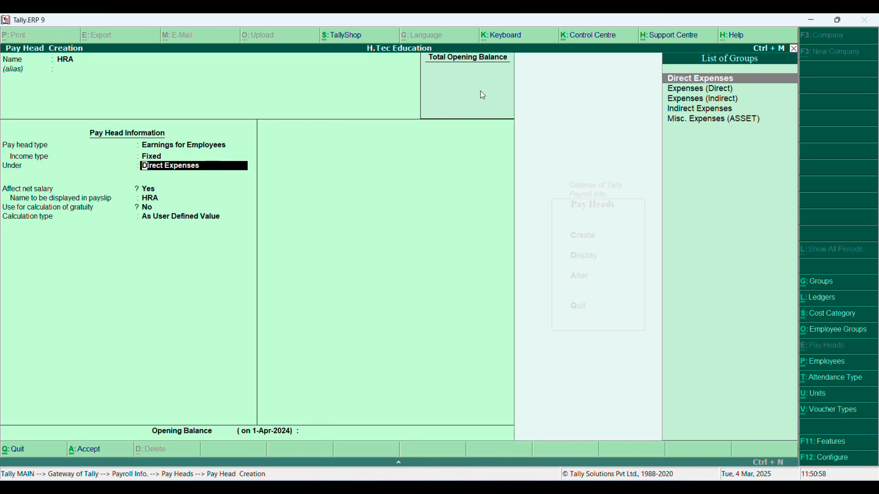
key("Down")
key("Down")
key("Down")
key("Return")
key("Return")
key("Return")
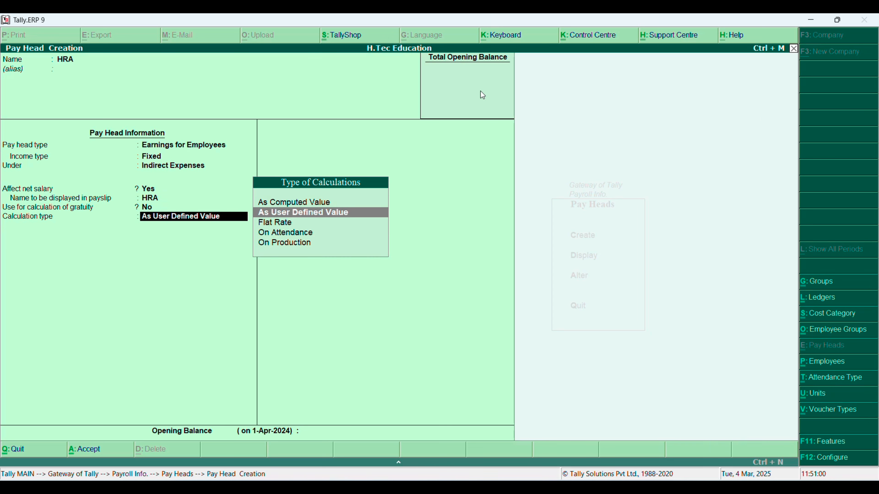
Set the HRA calculation type to As Computed Value for Months, with the rounding method Not Applicable
key("Down")
key("Down")
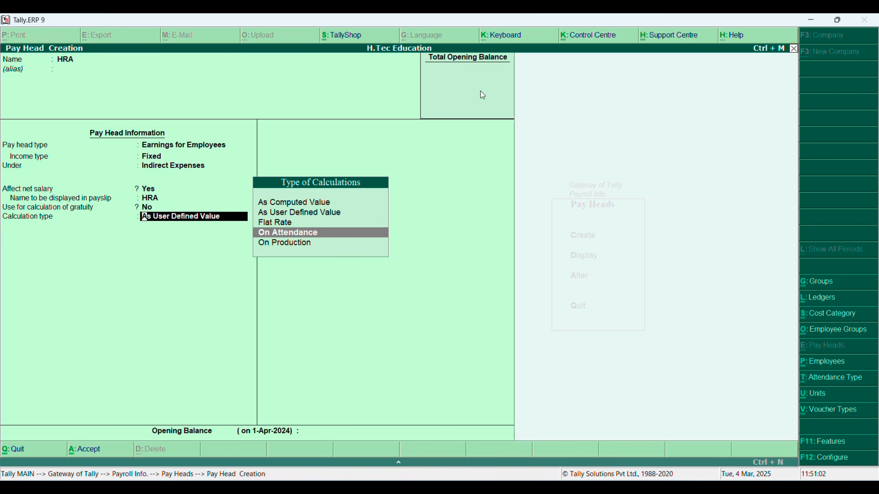
key("Up")
key("Up")
key("Up")
key("Down")
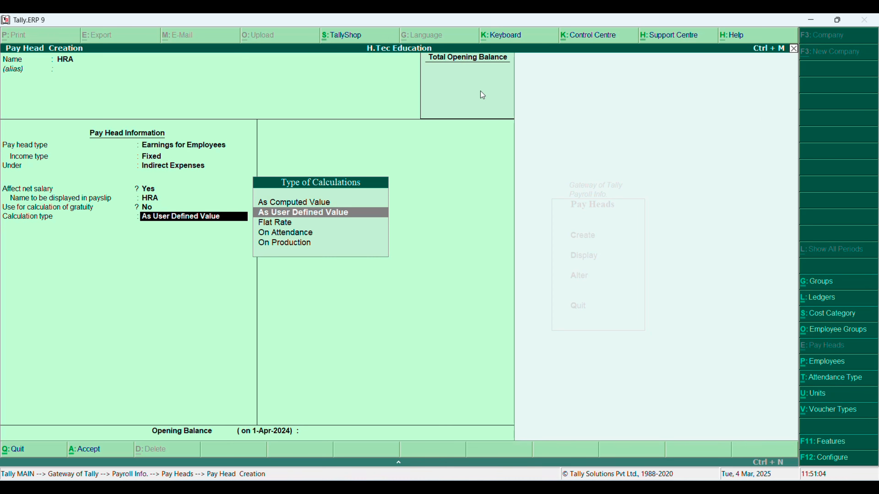
key("Down")
key("Up")
key("Up")
key("Return")
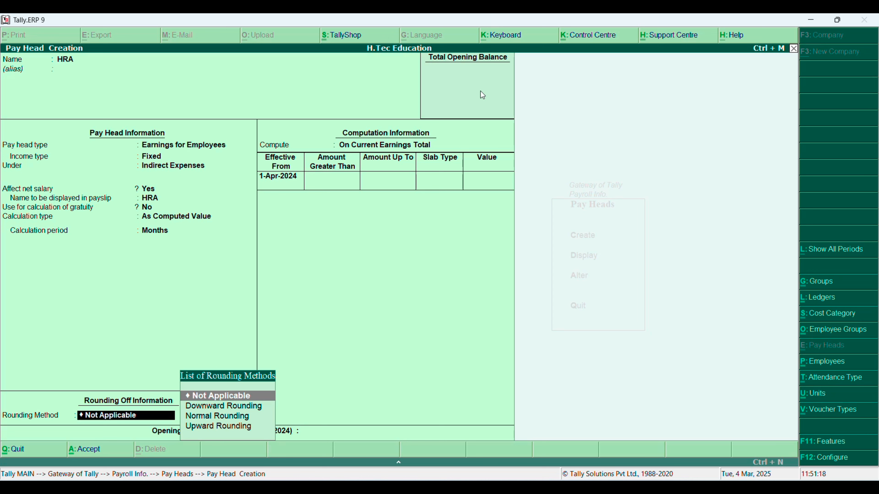
key("Return")
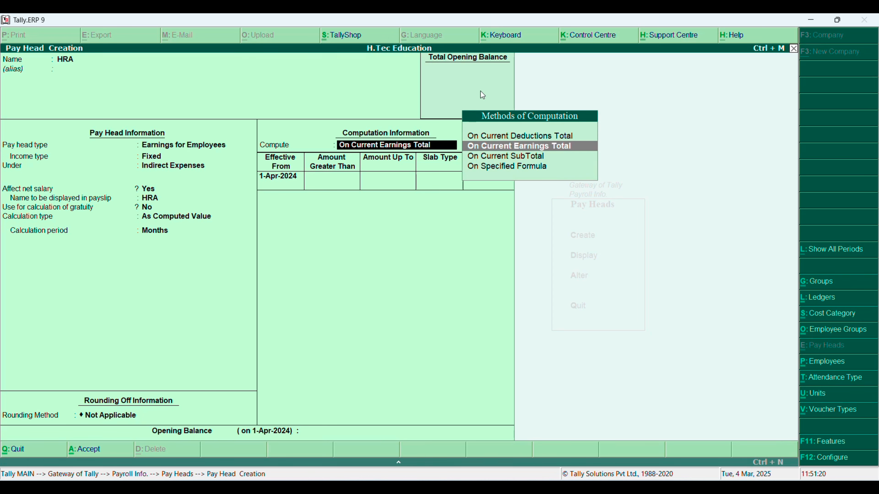
Compute HRA on the current earnings total with a Value slab of 5000 effective 1-Apr-2024, and save the pay head
key("Return")
key("Return")
key("BackSpace")
key("Return")
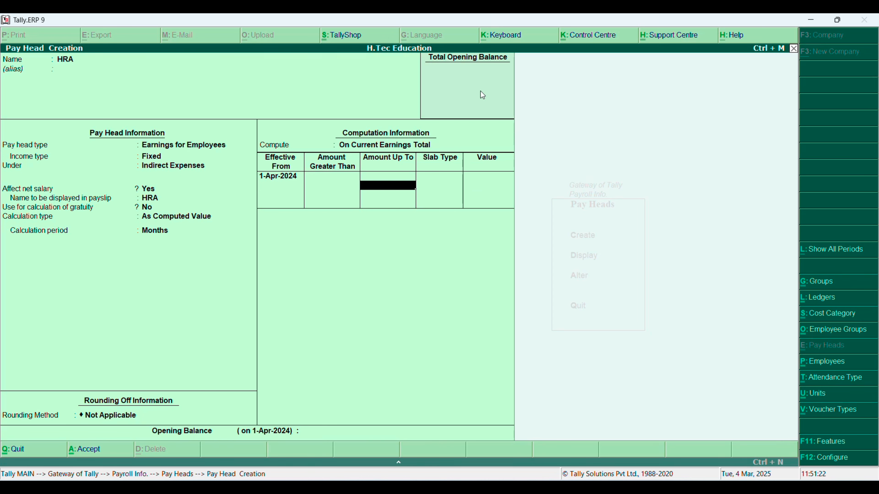
key("Return")
key("Down")
key("Return")
type("5000")
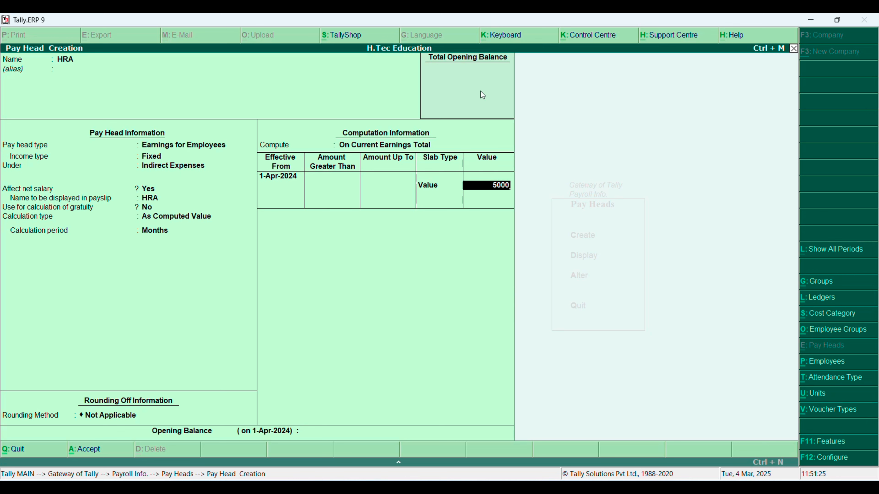
key("Return")
key("Return")
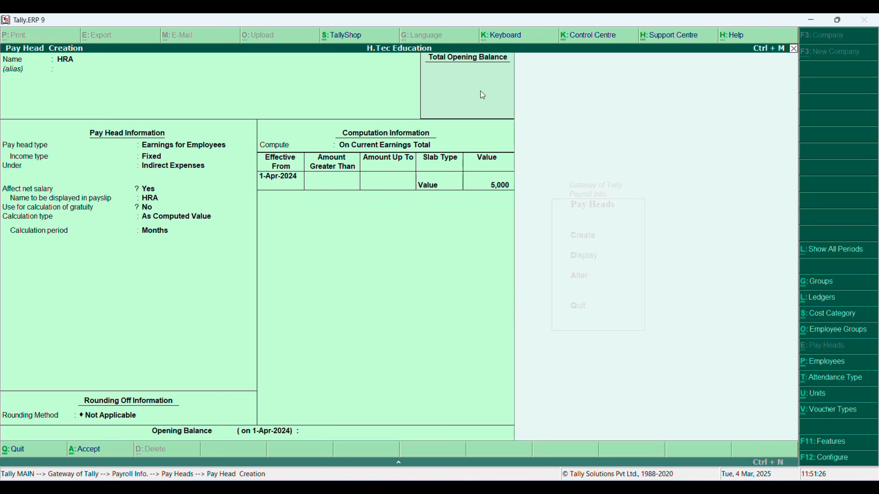
key("Return")
key("Return")
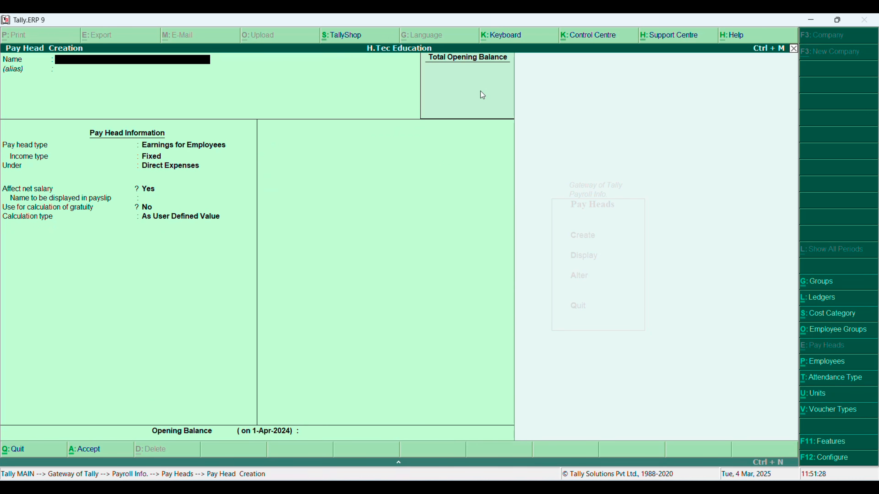
Start the pay head TA as Earnings for Employees, Fixed income, under Indirect Expenses, affecting net salary and not used for gratuity
type("TA")
key("Return")
key("Return")
key("Return")
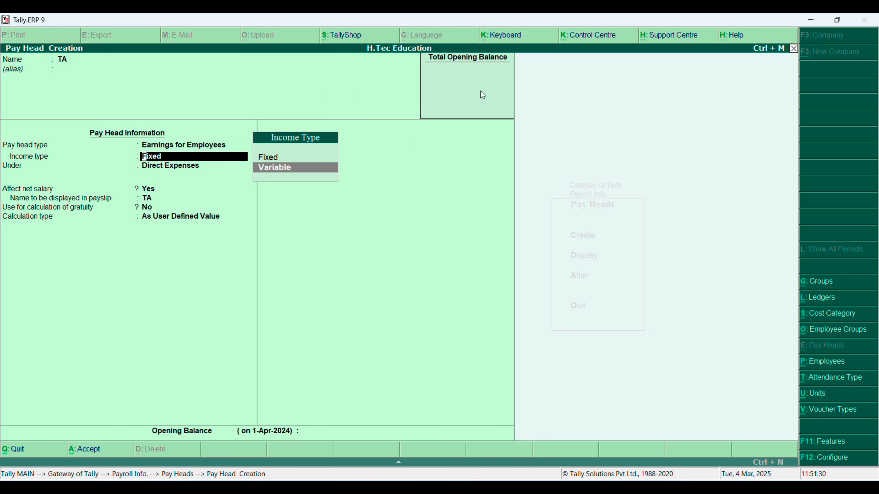
key("Up")
key("Return")
type("Ind")
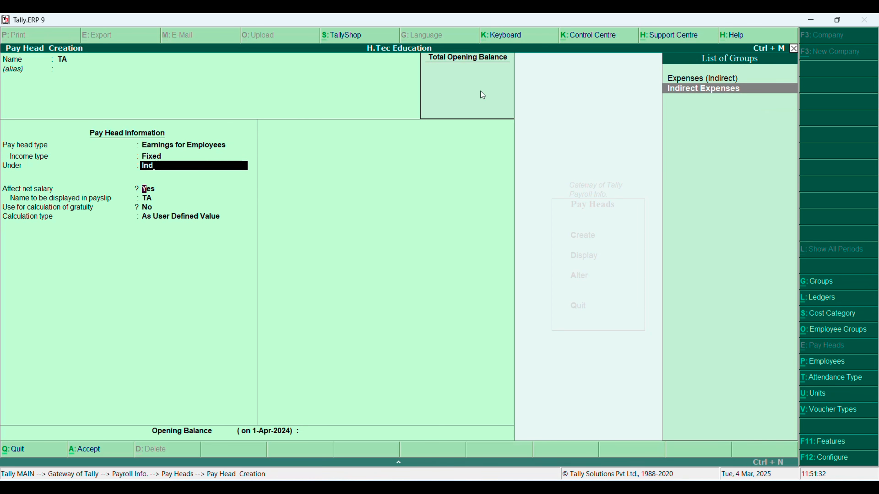
key("Return")
key("Return")
key("Return")
key("Return")
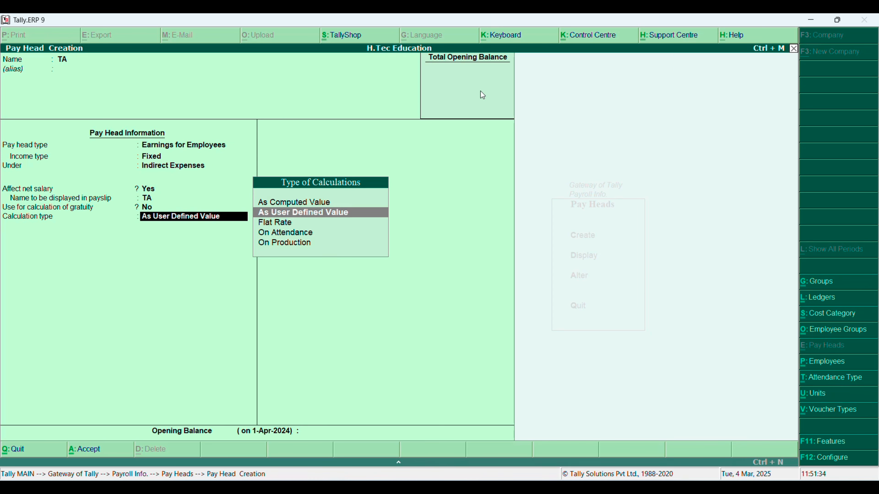
Set TA to As Computed Value for Months without rounding, computed on the current earnings total
key("Up")
key("Return")
key("Return")
key("Return")
Give TA a Value slab of 450 effective 1-Apr-2024, and save the pay head
key("Return")
key("Return")
key("Return")
type("5")
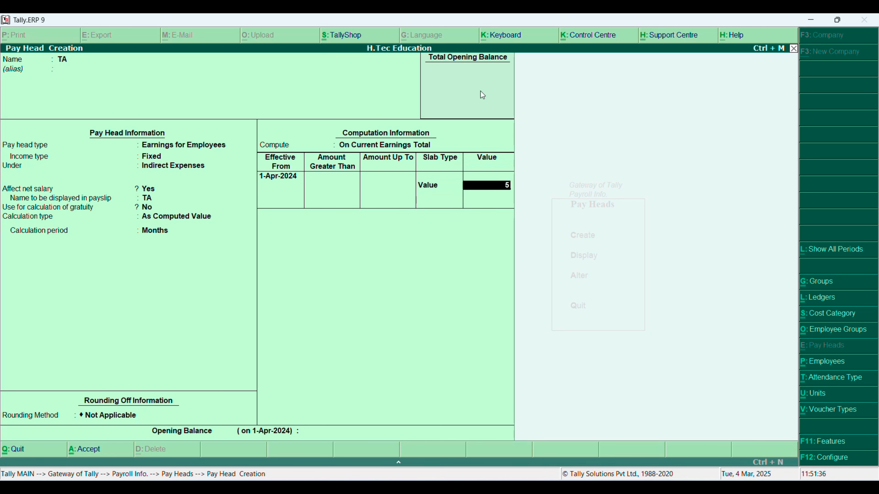
type("550")
key("BackSpace")
key("BackSpace")
key("BackSpace")
key("BackSpace")
type("450")
key("Return")
key("Return")
key("Return")
key("Return")
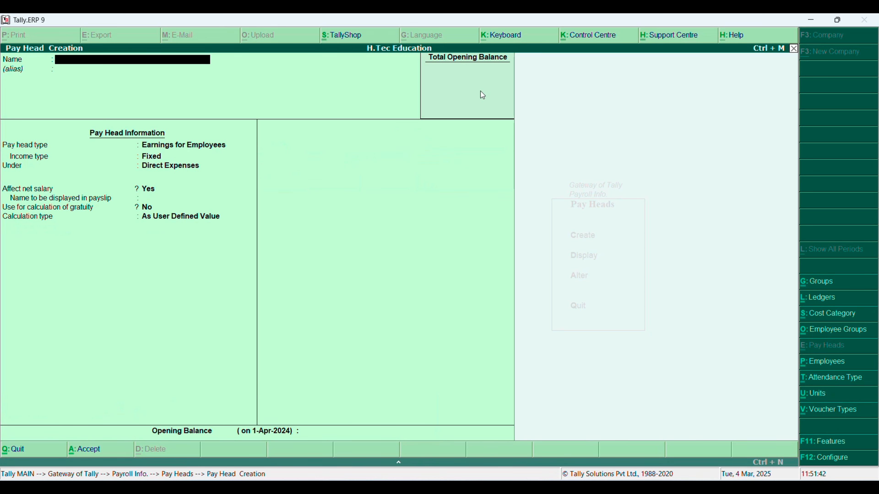
Start the pay head PF as Deductions From Employees under Current Liabilities, affecting net salary, with PF as the payslip name
type("PF")
key("Return")
key("Return")
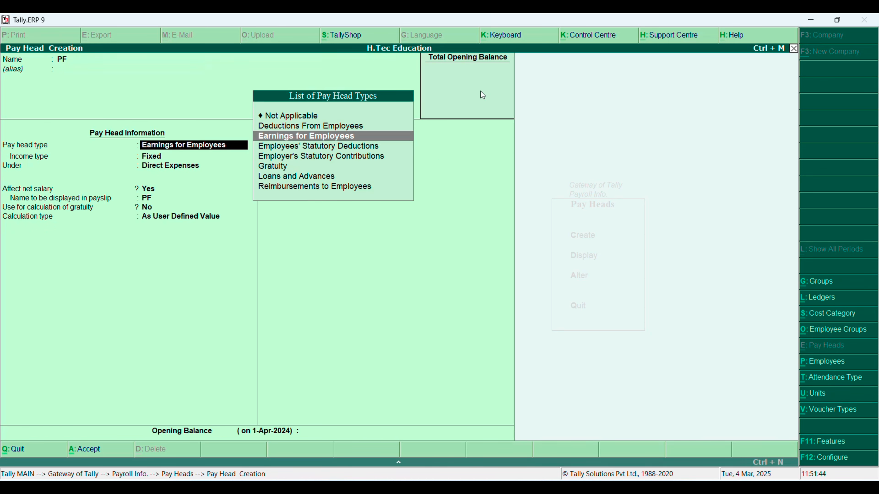
key("Up")
key("Return")
key("Up")
key("Return")
key("Return")
key("Return")
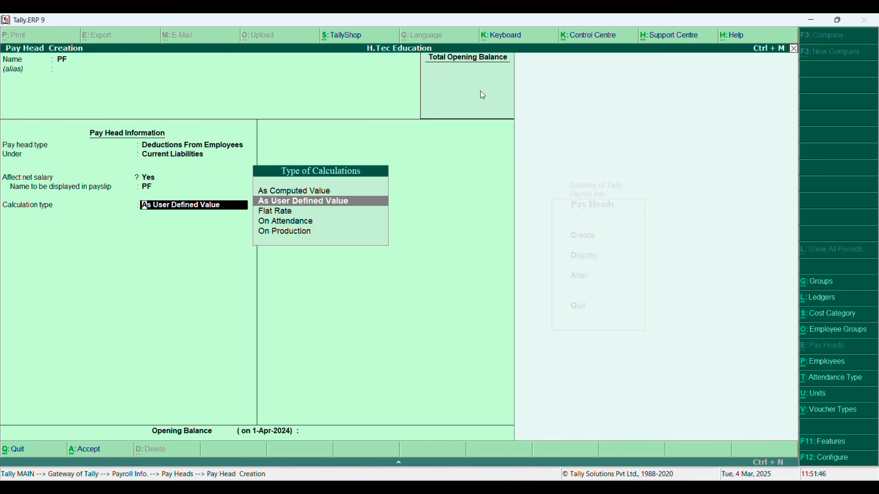
Set PF to As Computed Value for Months without rounding, computed on the current deductions total
key("Up")
key("Return")
key("Return")
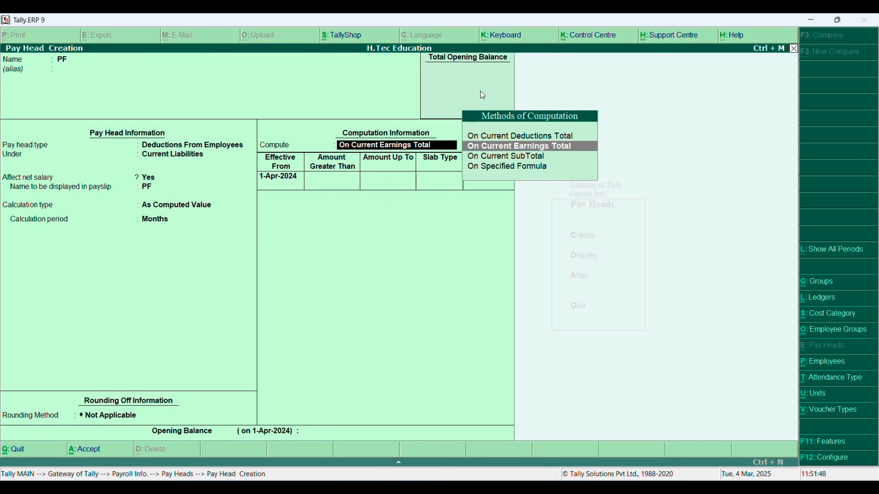
key("Up")
key("Return")
Give PF a Value slab of 2,000 effective 1-Apr-2024, and save the pay head
key("Return")
key("Return")
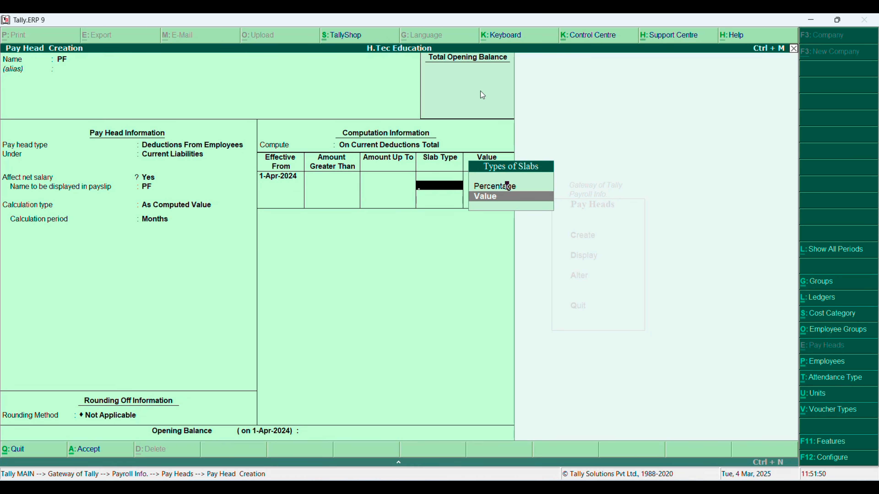
key("Return")
type("2000")
key("Return")
key("Return")
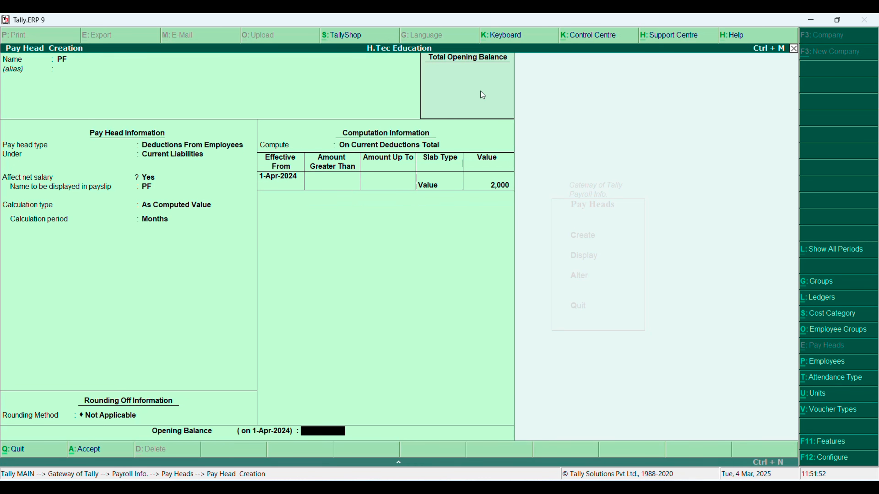
key("Return")
key("Return")
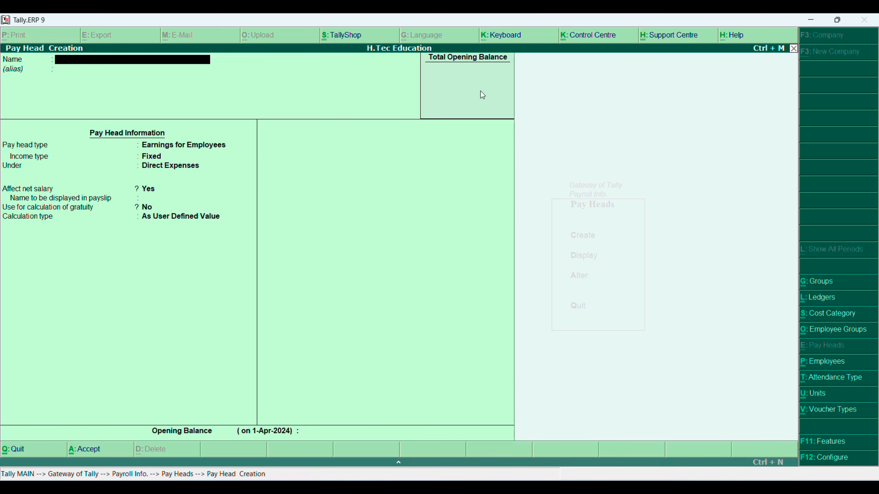
Start the pay head LIC as Deductions From Employees under Current Liabilities, affecting net salary, with LIC as the payslip name
type("LIC")
key("Return")
key("Return")
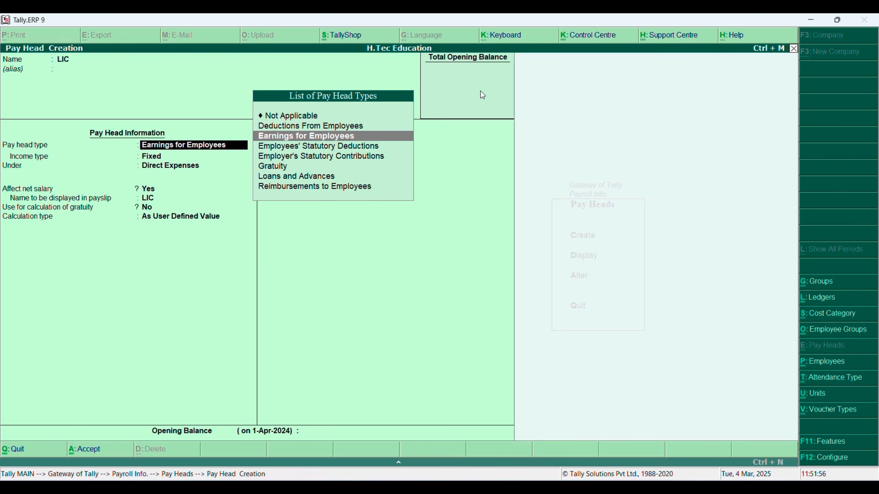
key("Return")
key("BackSpace")
key("Up")
key("Return")
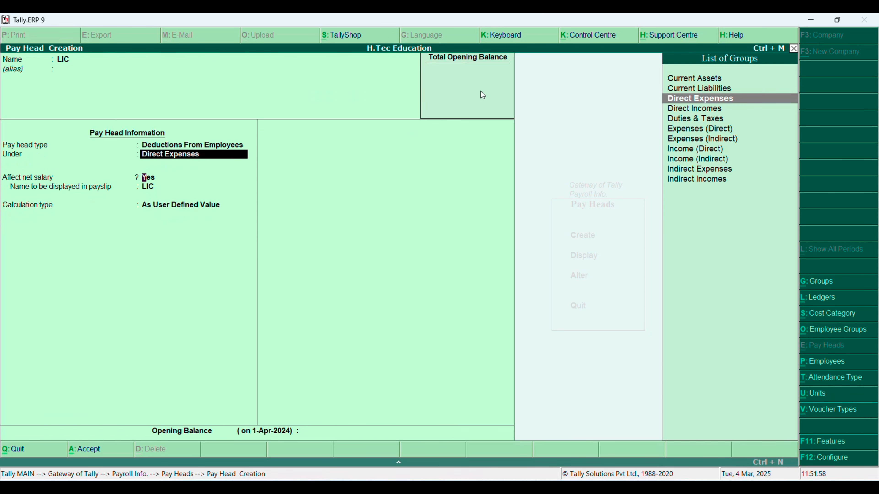
key("Return")
key("BackSpace")
key("Up")
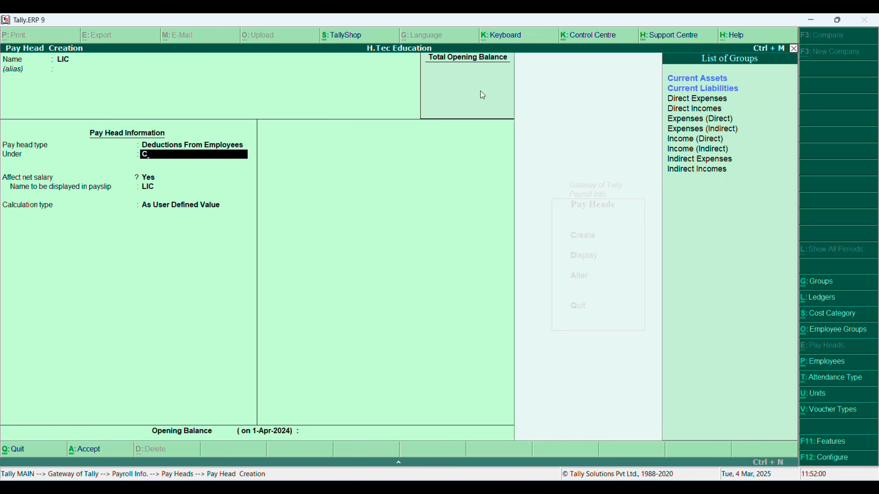
key("Return")
key("Return")
key("Return")
Set LIC to As Computed Value for Months without rounding, computed on the current deductions total
key("Up")
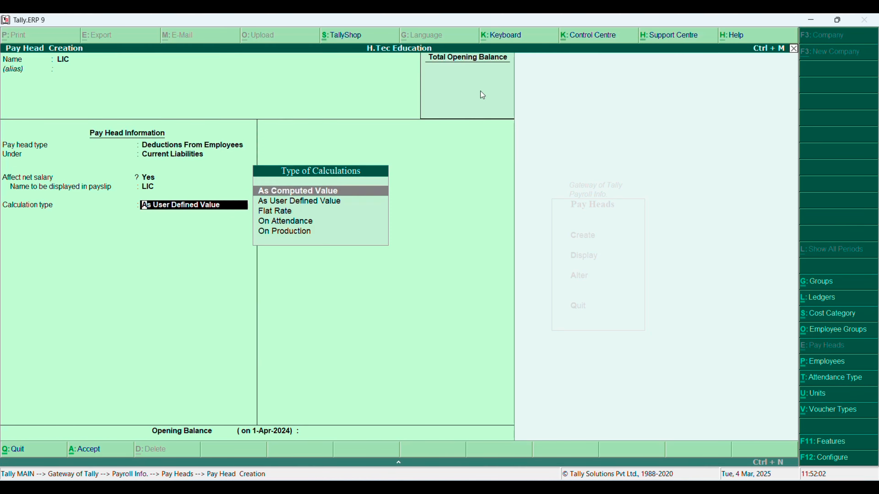
key("Return")
key("Return")
key("Return")
key("Up")
Give LIC a Value slab of 1,500 effective 1-Apr-2024, and save the pay head
key("Return")
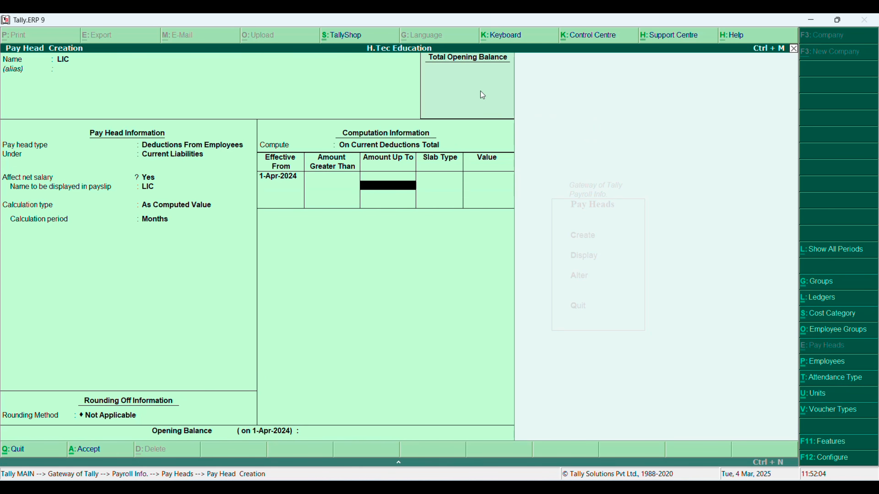
key("Return")
key("Down")
key("Return")
type("1500")
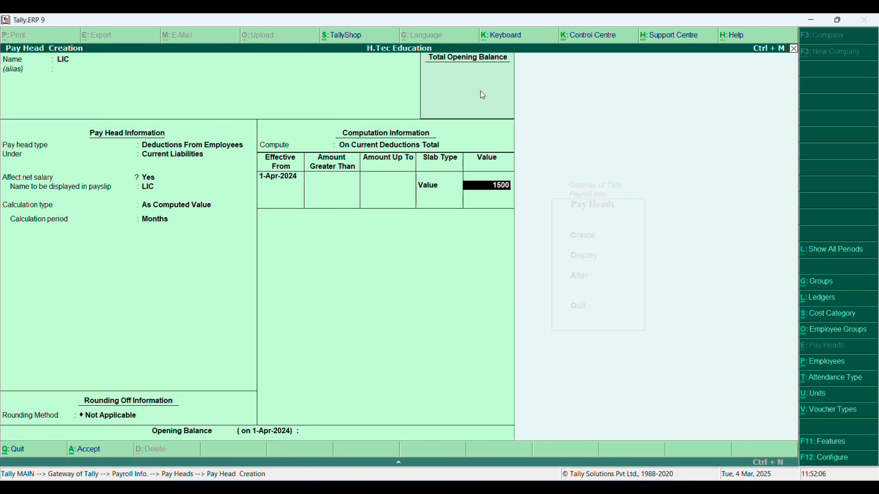
key("Return")
key("Return")
key("Return")
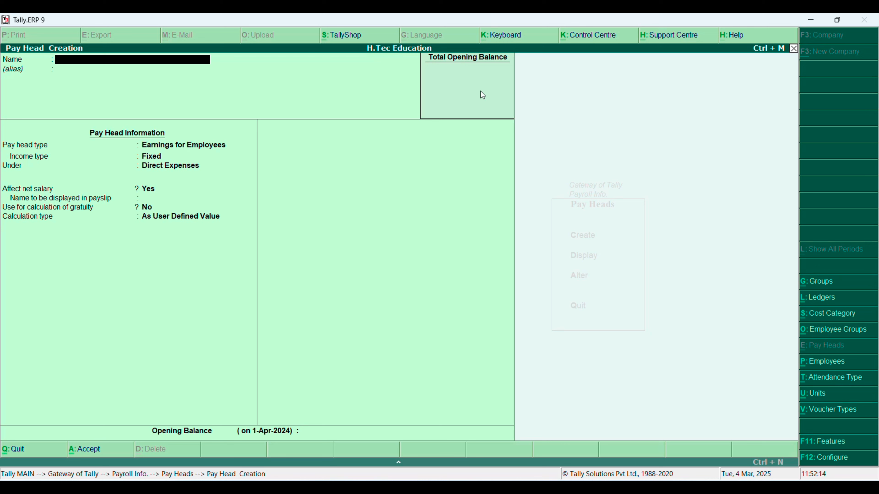
Start the pay head DA as Earnings for Employees, Fixed income, under Indirect Expenses, affecting net salary and not used for gratuity
type("DA")
key("Return")
key("Return")
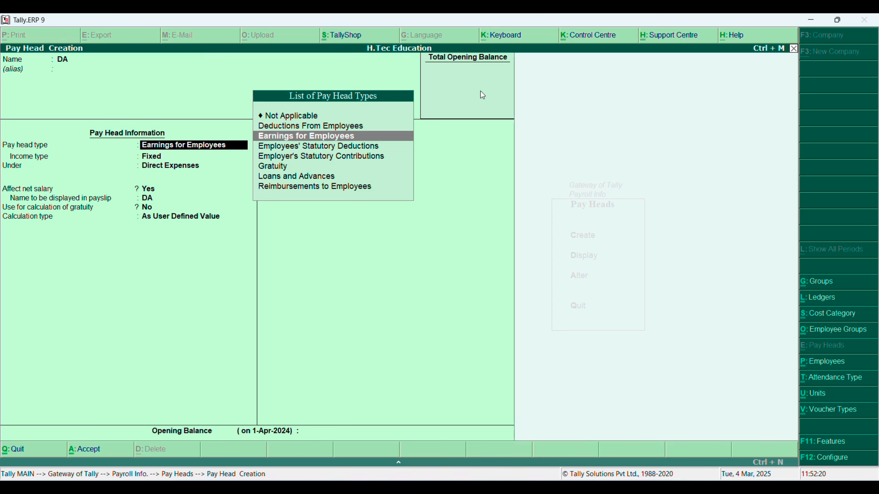
key("Return")
key("Return")
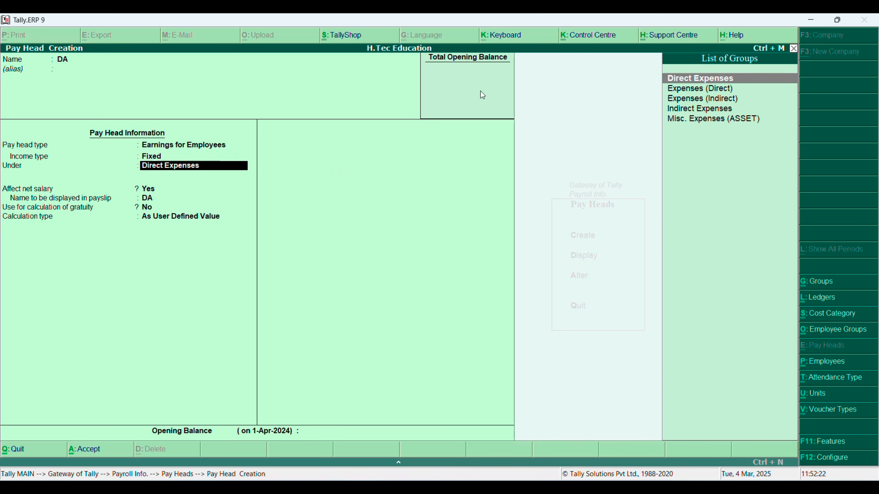
type("Ind")
key("Return")
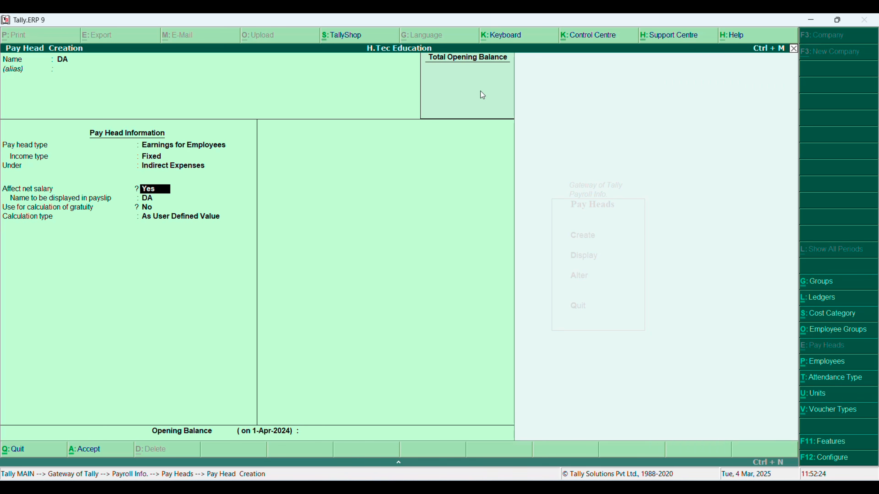
key("Return")
key("Return")
key("Return")
Set DA to As Computed Value for Months without rounding, computed on the current earnings total
key("Return")
key("Return")
key("BackSpace")
key("BackSpace")
key("BackSpace")
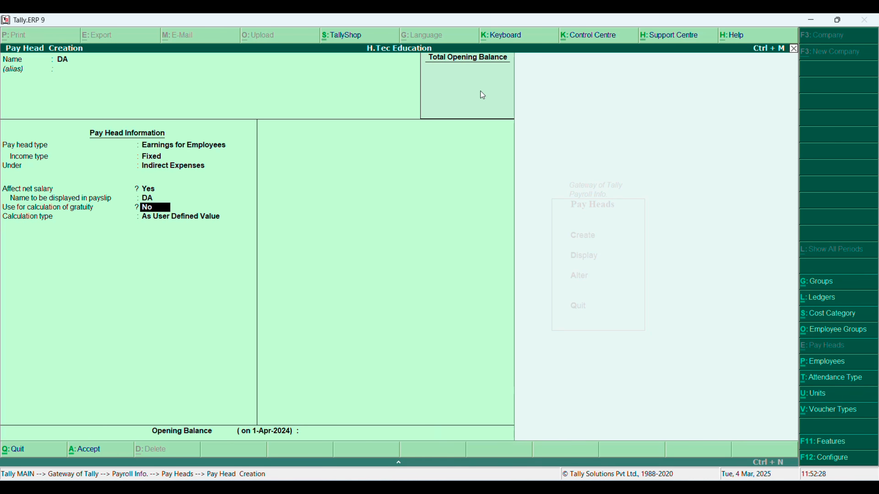
key("Return")
key("Return")
key("Return")
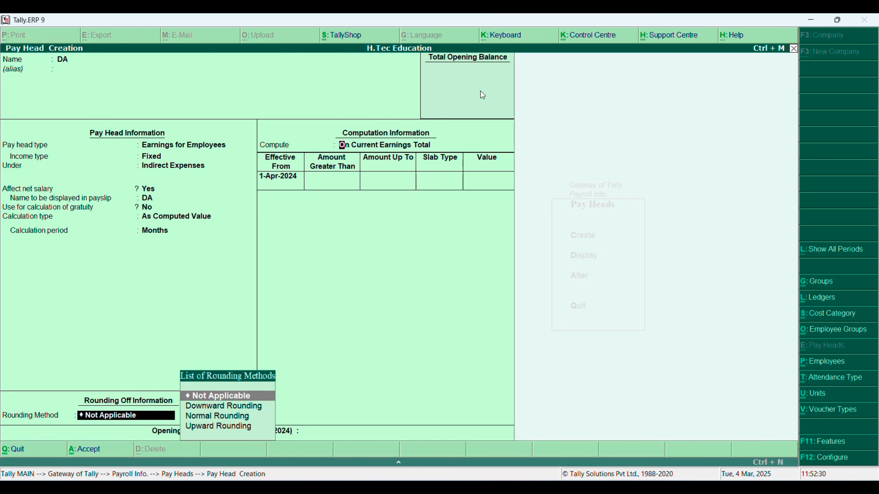
key("Return")
key("Return")
Give DA a Value slab of 2,000 effective 1-Apr-2024, save the pay head and leave pay head creation
key("Return")
key("Return")
key("Return")
key("Down")
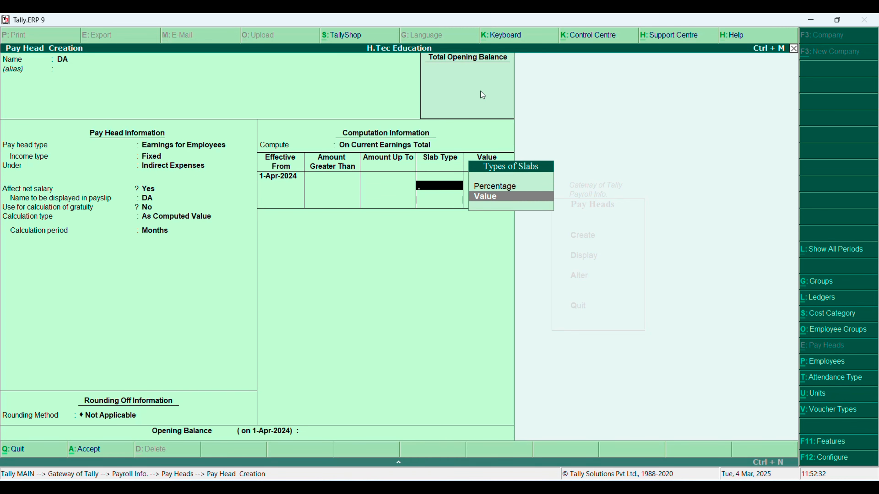
key("Return")
type("2000")
key("Return")
key("BackSpace")
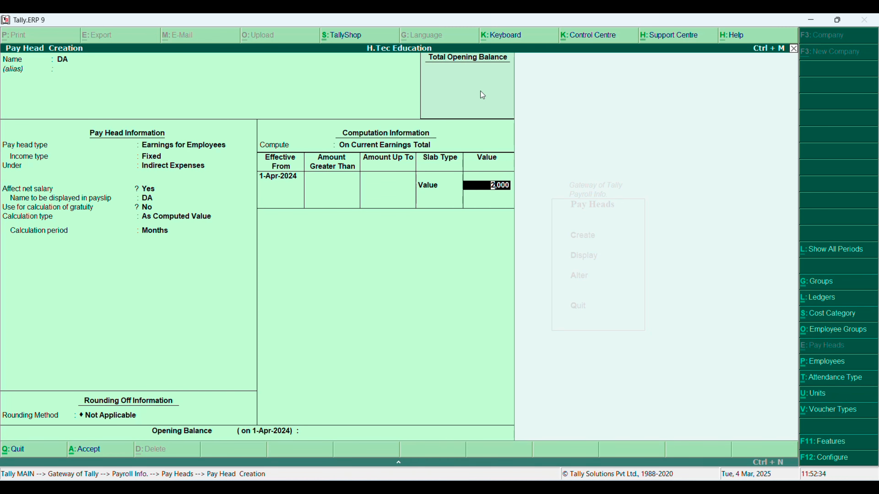
key("BackSpace")
key("Return")
key("Return")
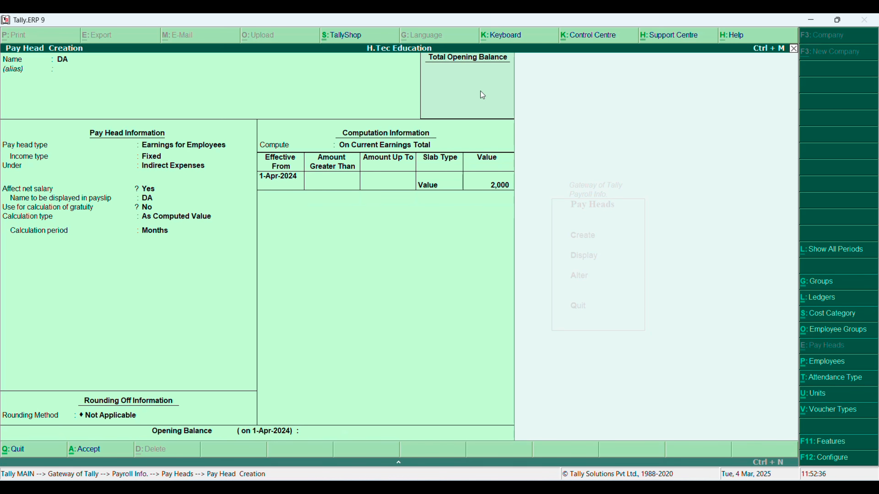
key("Return")
key("Return")
key("Escape")
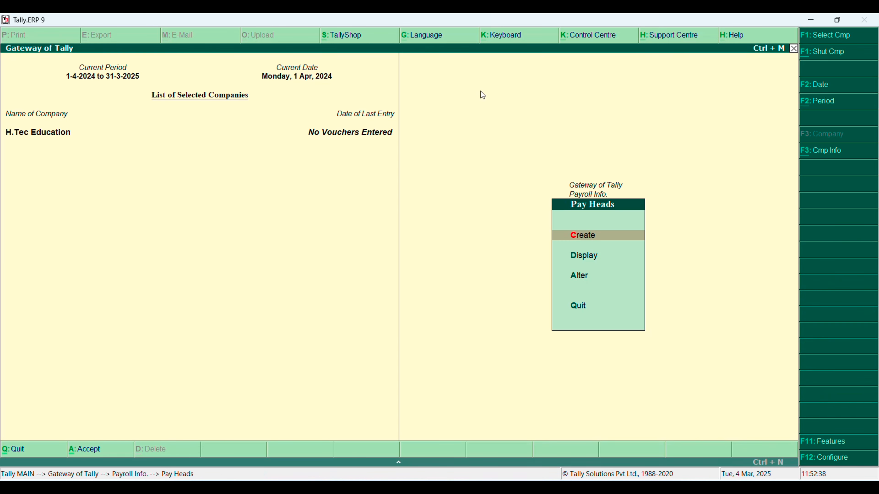
Go from the pay heads to defining salary details in the payroll information
key("Escape")
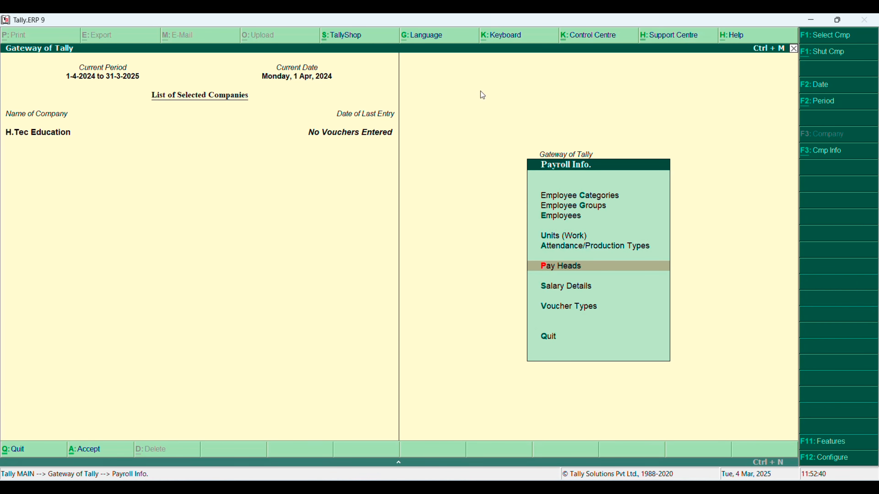
key("Down")
key("Return")
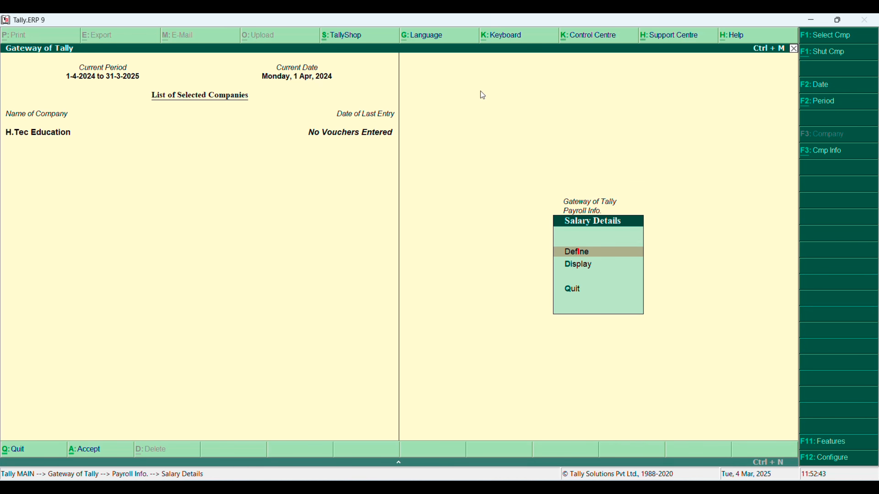
key("Return")
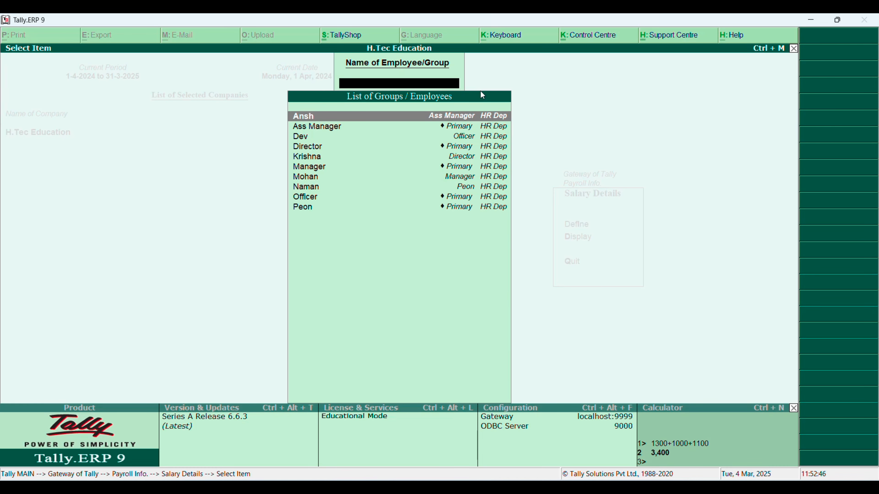
type("Manag")
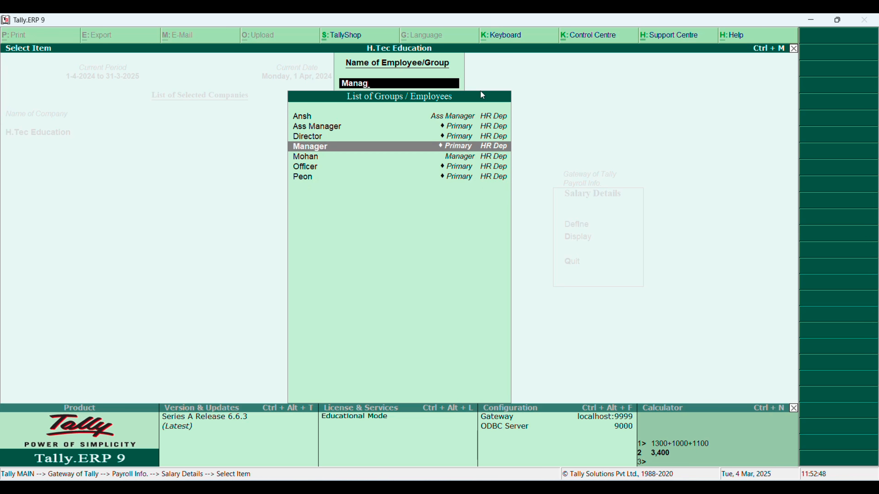
key("BackSpace")
key("BackSpace")
key("BackSpace")
key("BackSpace")
key("BackSpace")
Open the salary details of the Director group and set the effective date to 1-Apr-2024
type("Di")
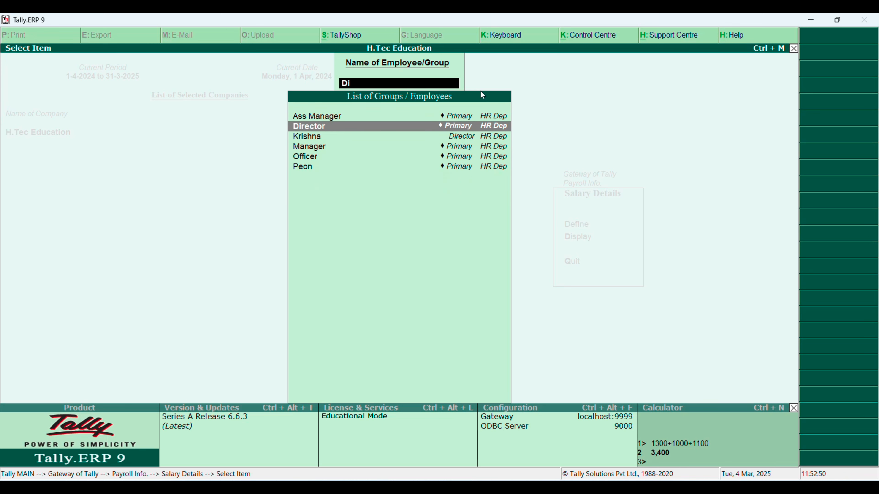
key("Return")
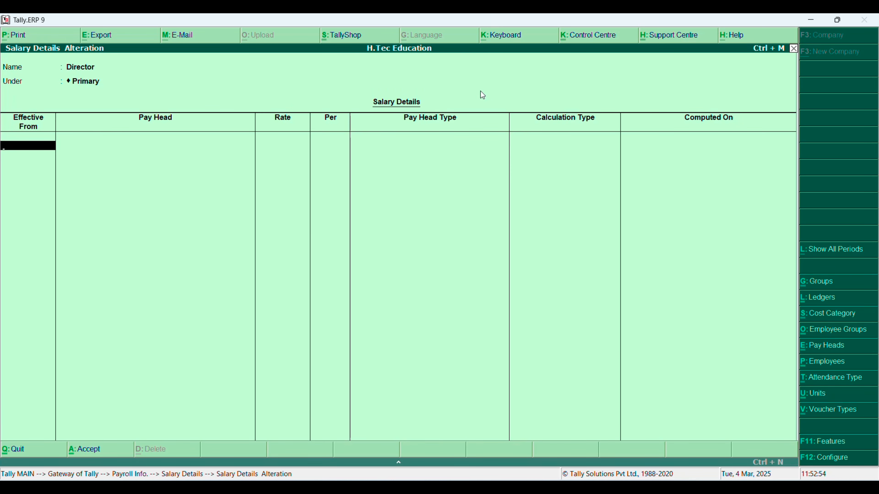
type("1-4-")
key("Return")
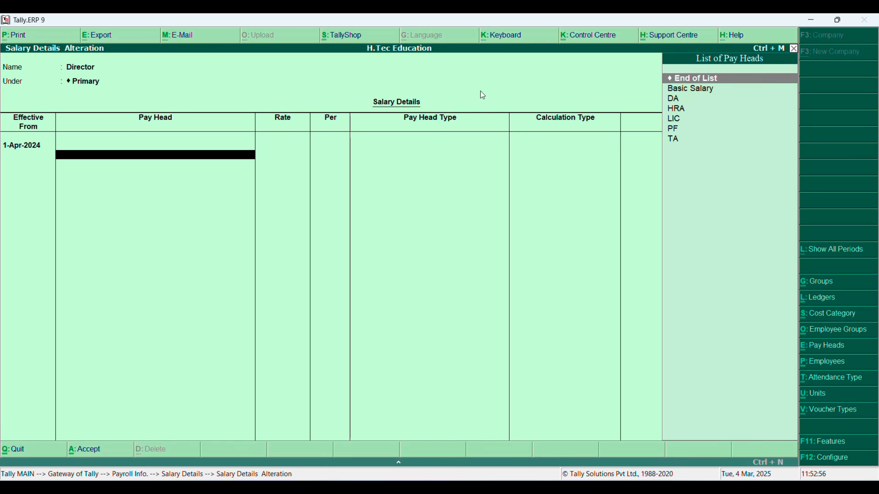
Add Basic Salary to the Director group's salary details at a rate of 50,000 per month
type("basic")
key("Return")
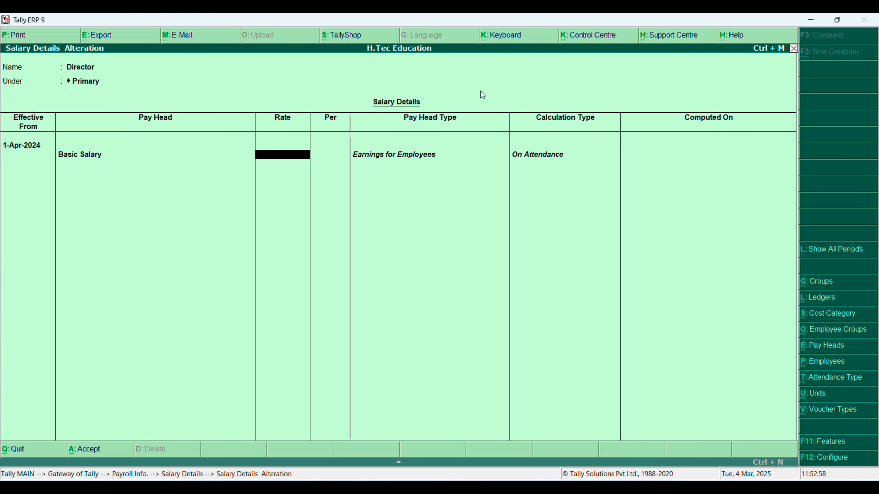
type("50,000")
key("Return")
key("Return")
Add the pay heads DA, HRA and PF to the Director group's salary details
key("Down")
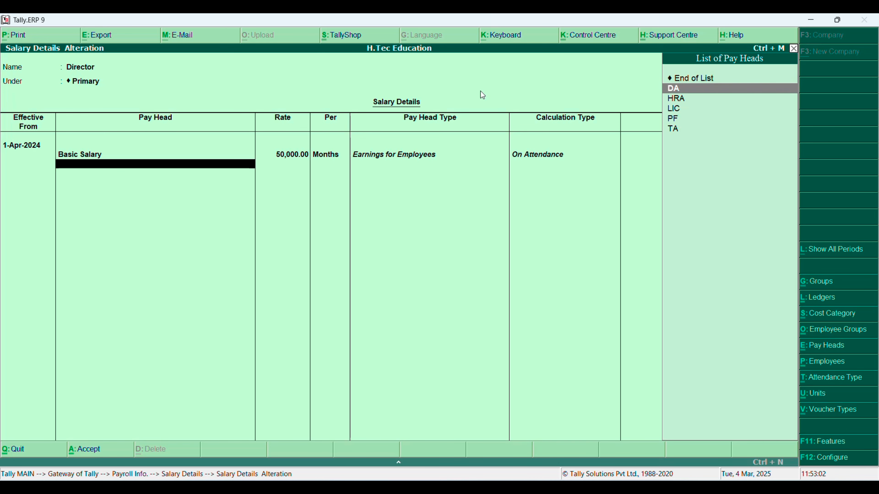
key("Return")
key("Down")
key("Return")
key("Down")
key("Return")
key("Return")
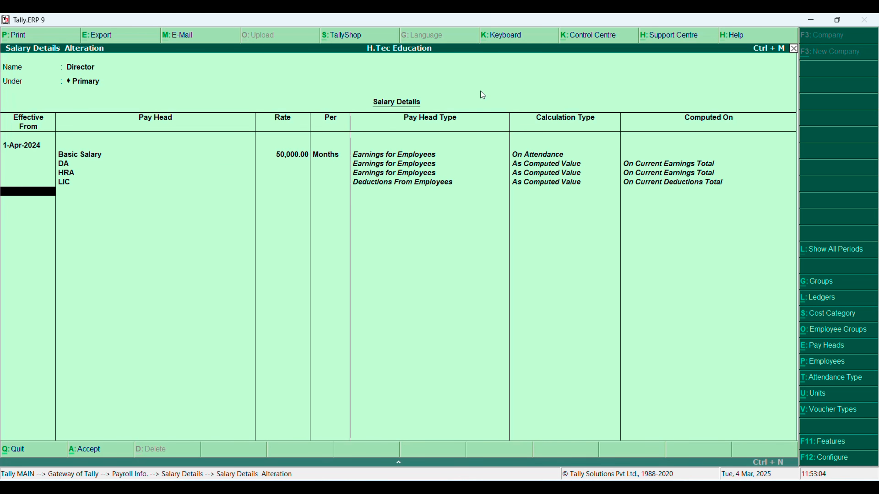
key("BackSpace")
key("Down")
key("Return")
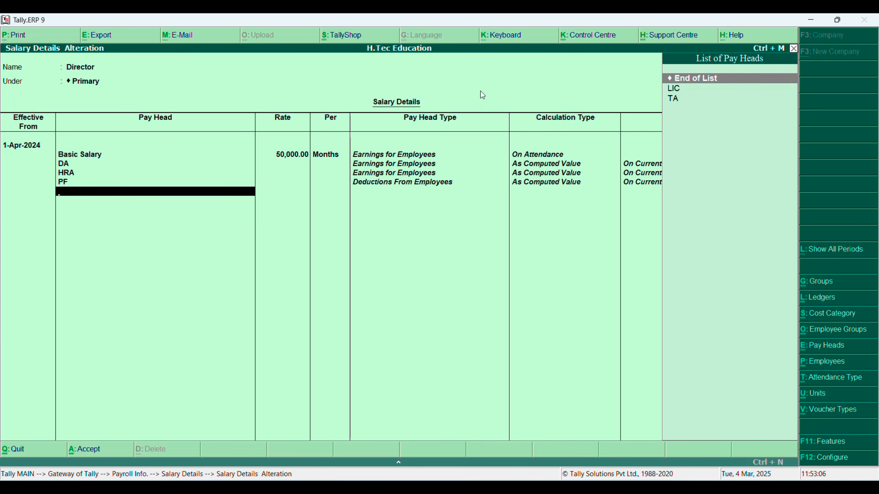
Add the pay heads LIC and TA to the Director group's salary details, and save them
key("Down")
key("Return")
key("Down")
key("Return")
key("Return")
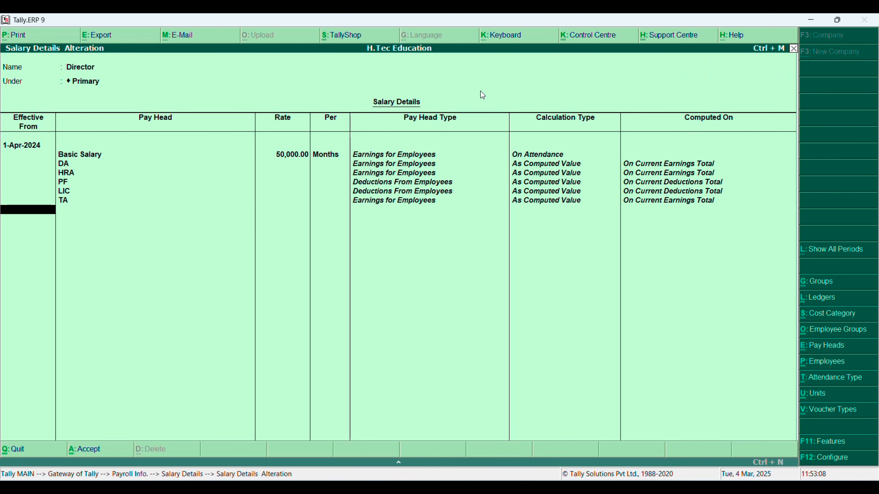
key("Return")
key("Return")
Open the salary details of the employee under the Director group and set the effective date to 1-Apr-2024
type("Krish")
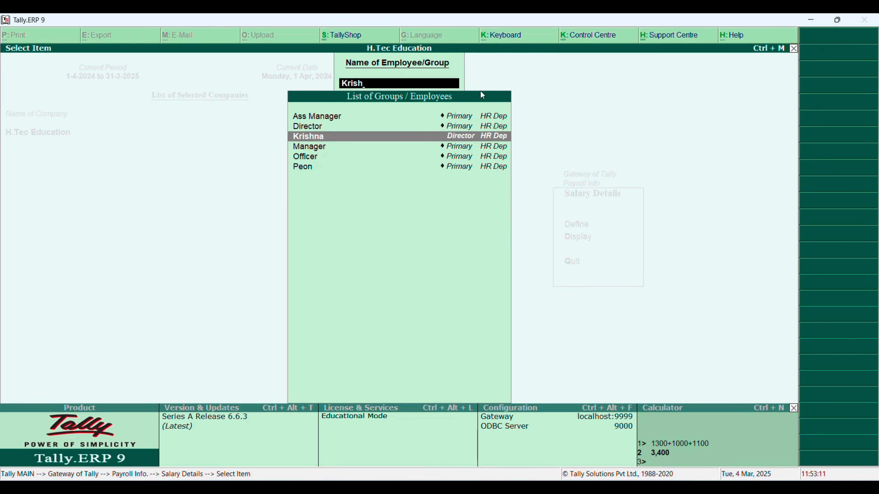
key("Return")
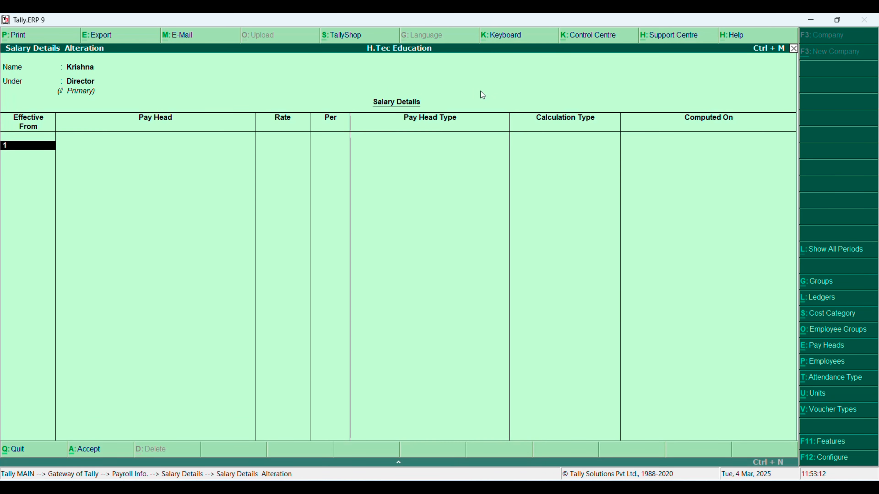
type("1-4-")
key("Return")
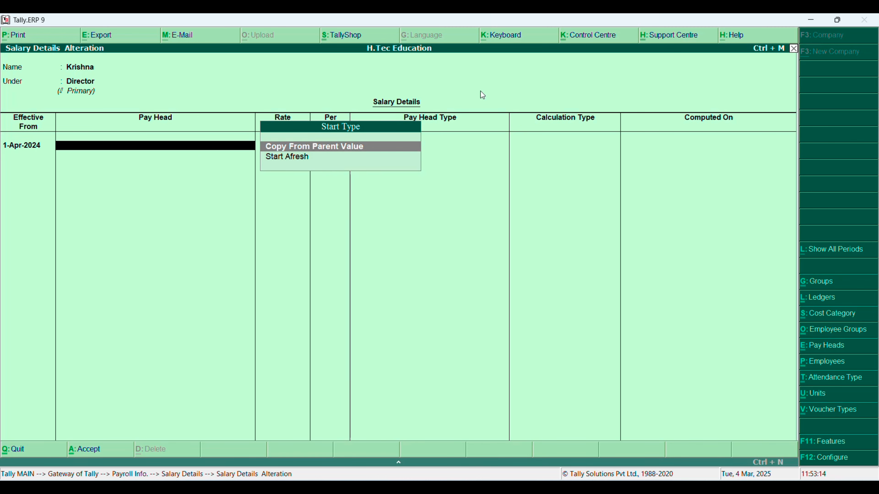
Copy the parent group's pay values into the salary details of the employee under Director, and save them
key("Return")
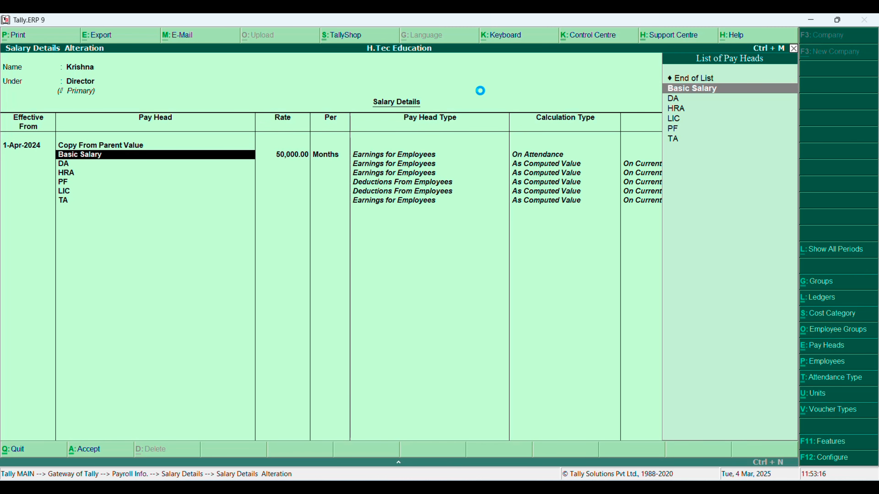
key("ctrl+a")
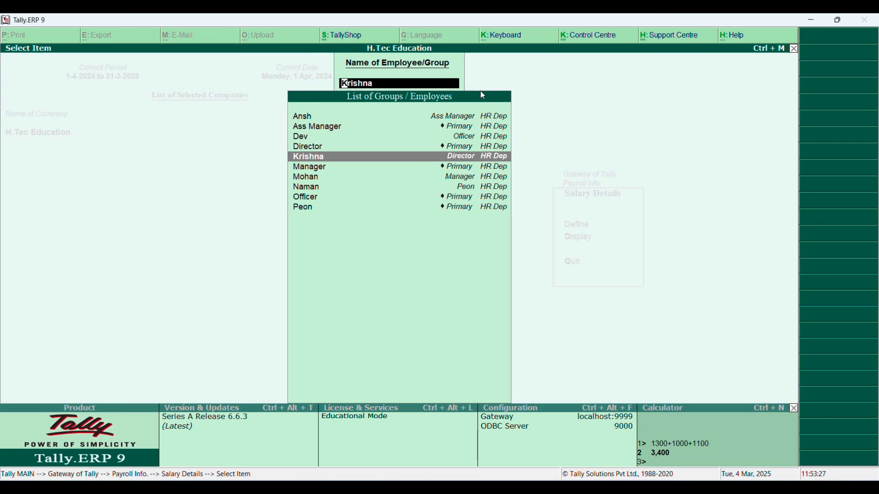
Open the Manager group's salary details and set the effective date to 1-Apr-2024
type("ma")
key("Return")
type("1")
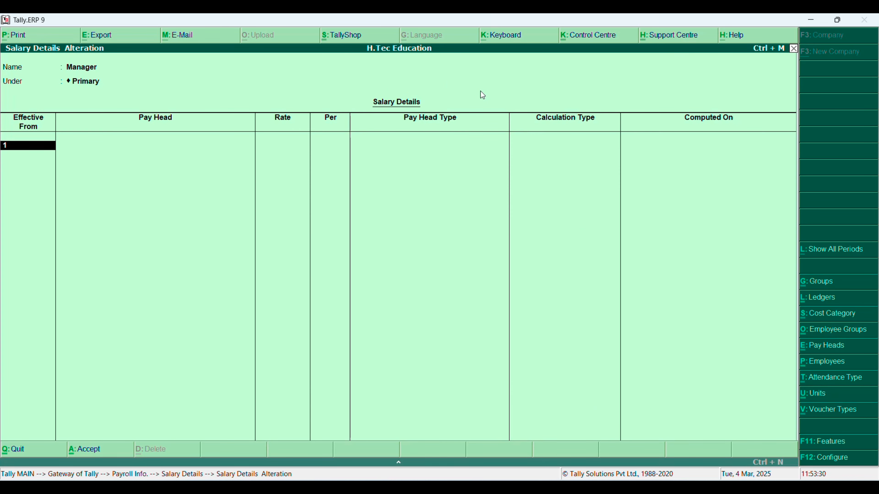
type("-4-")
key("Return")
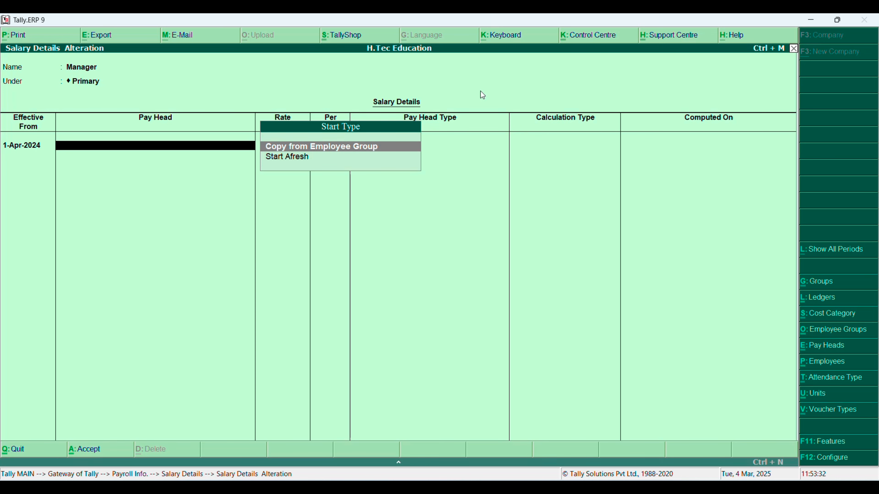
Start the Manager group's salary details afresh with Basic Salary at a rate of 40,000 per month
key("Down")
key("Return")
type("Bas")
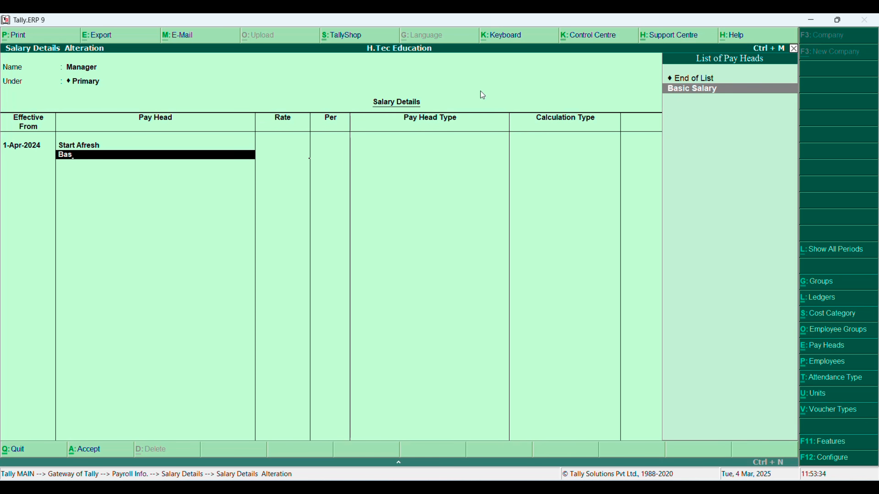
key("Return")
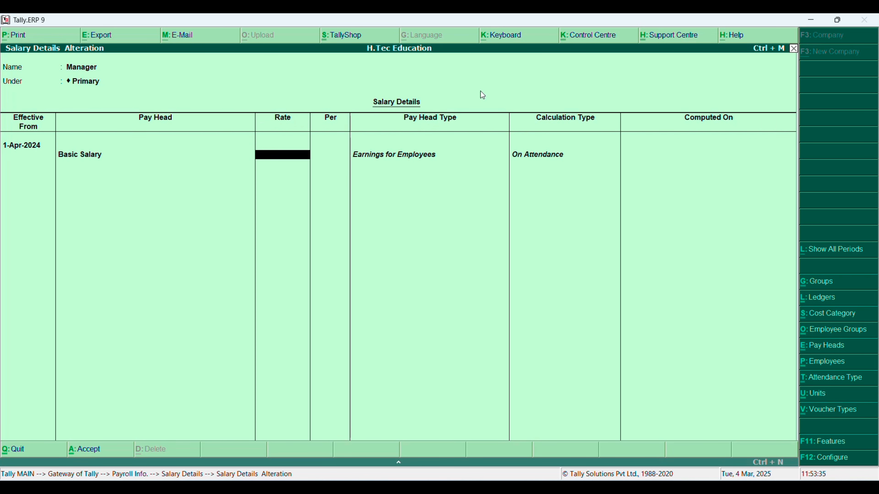
type("40000")
key("Return")
Add the pay heads DA, LIC, HRA, PF and TA to the Manager group's salary details, and save them
key("Down")
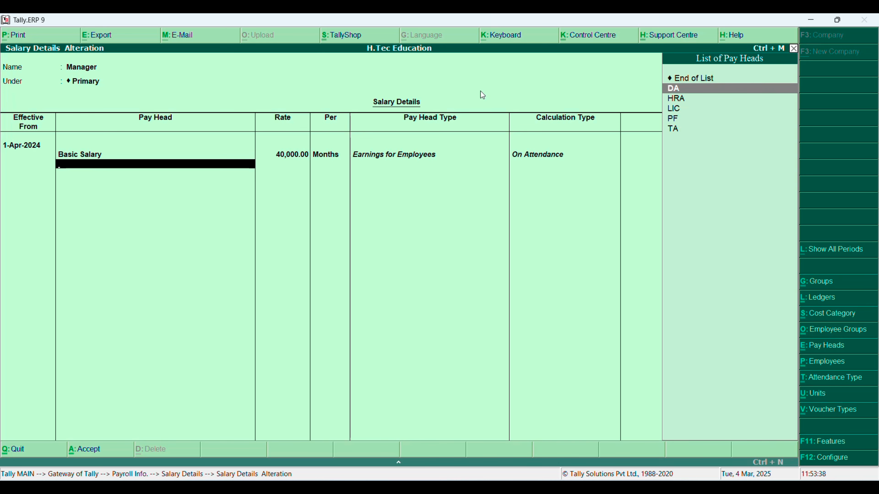
key("Return")
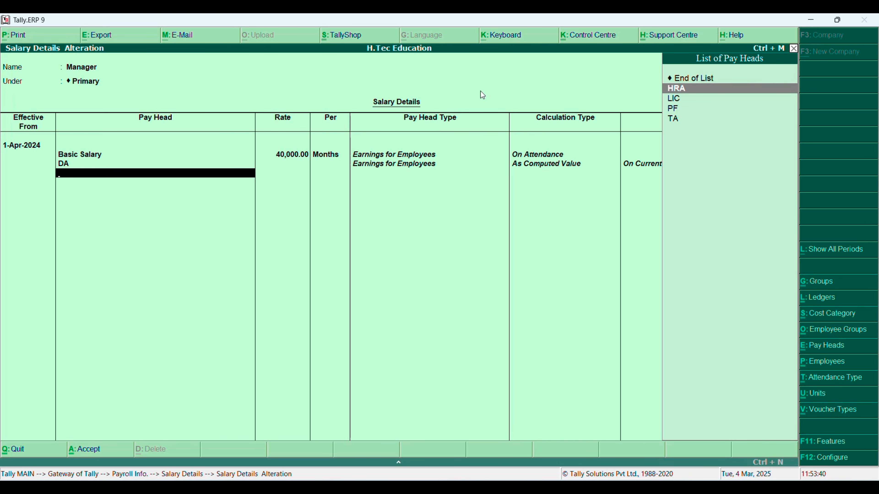
key("Down")
key("Return")
key("Return")
key("Return")
key("Return")
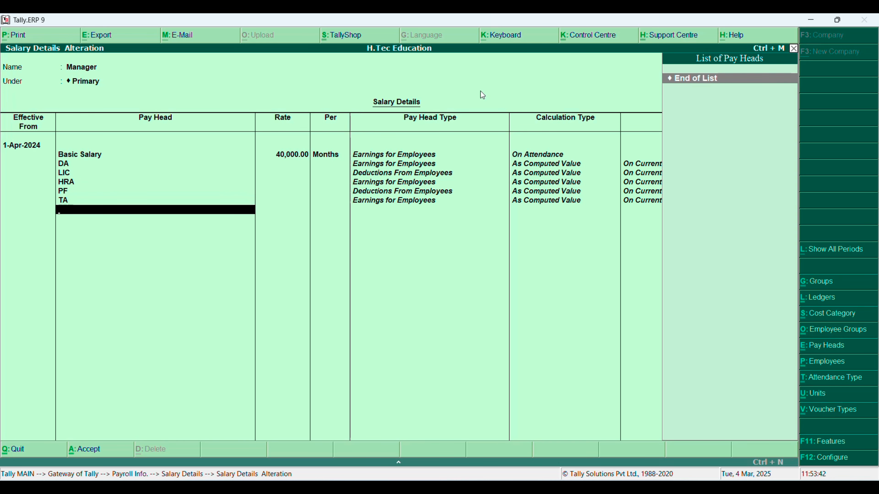
key("Return")
key("Return")
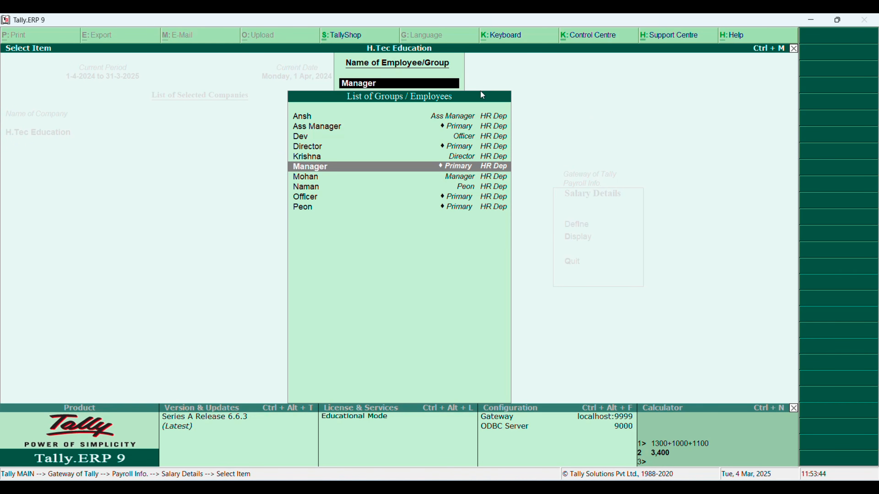
Open the salary details of the employee under the Manager group and set the effective date to 1-Apr-2024
key("Down")
key("Return")
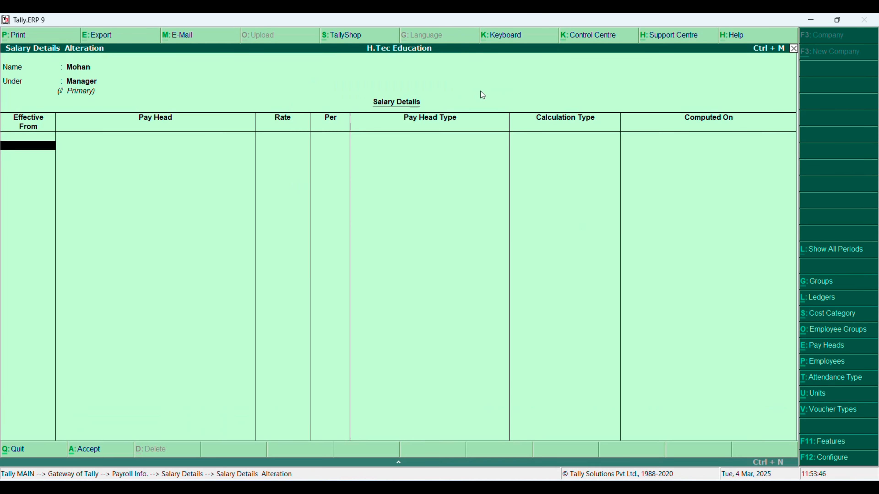
type("1-4")
key("Return")
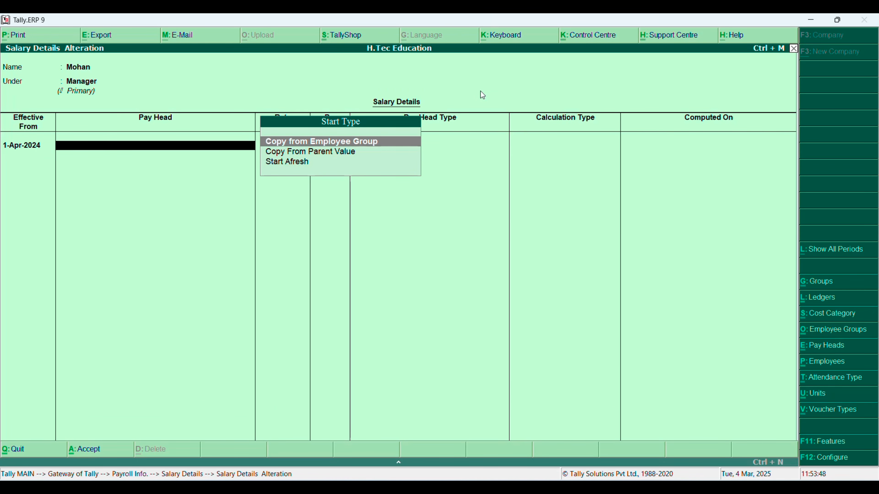
Copy the parent group's pay values into the salary details of the employee under Manager, and save them
key("Down")
key("Return")
key("Return")
key("Return")
key("Return")
key("Return")
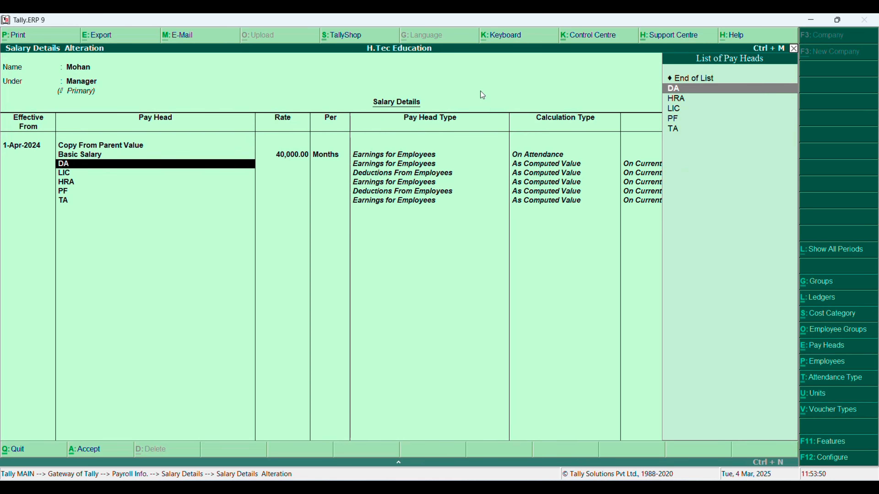
key("Return")
key("Return")
key("Return")
key("Return")
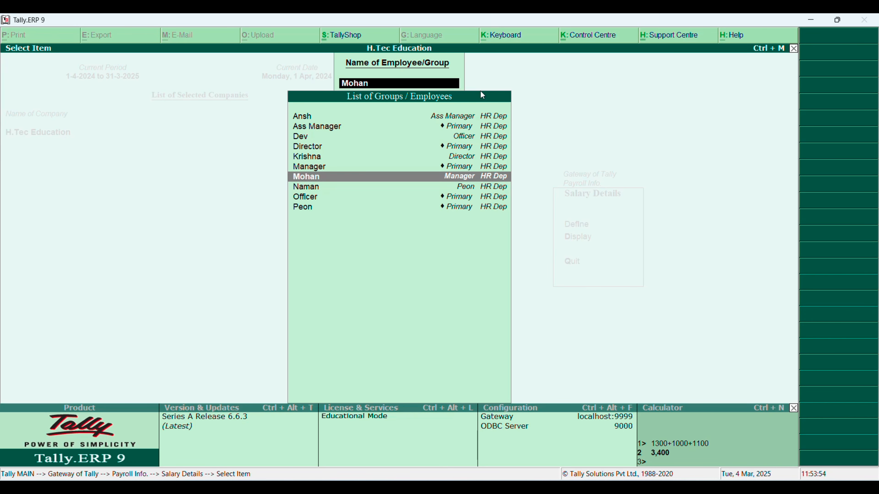
Open the Officer group's salary details and set the effective date to 1-Apr-2024
key("Down")
key("Down")
key("Return")
type("1-4-")
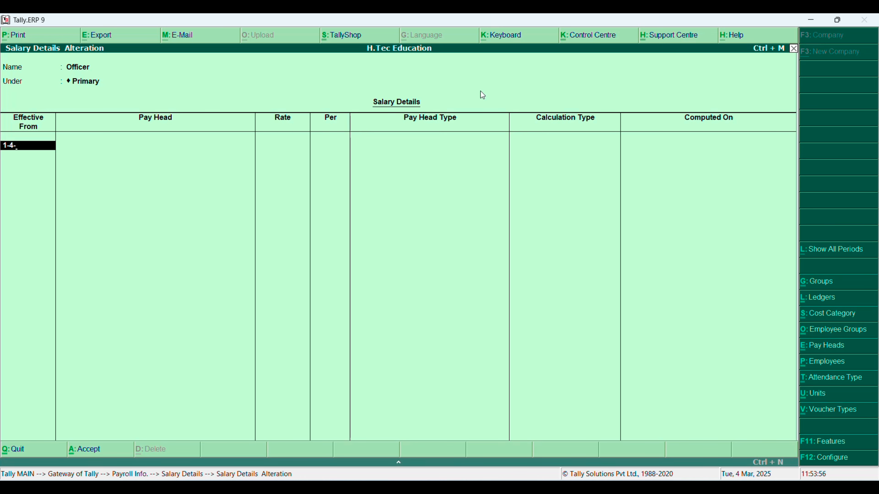
key("Return")
Start the Officer group's salary details afresh with Basic Salary at a rate of 35,000 per month
key("Down")
key("Return")
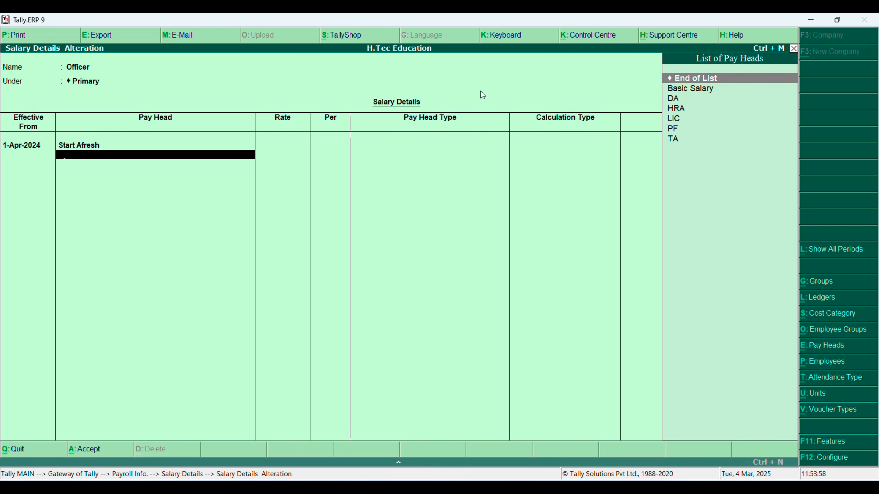
type("Basic")
key("Return")
type("35000")
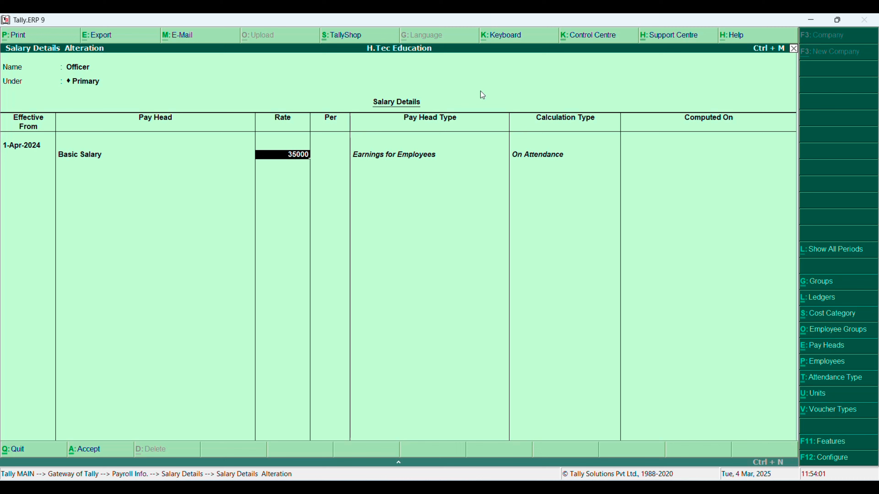
key("Return")
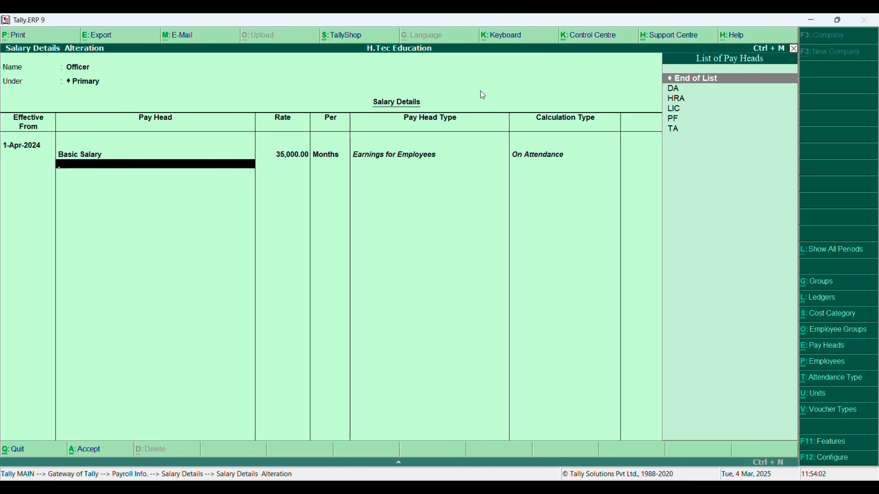
Add the pay heads HRA and DA to the Officer group's salary details
key("Down")
key("Down")
key("Return")
key("Return")
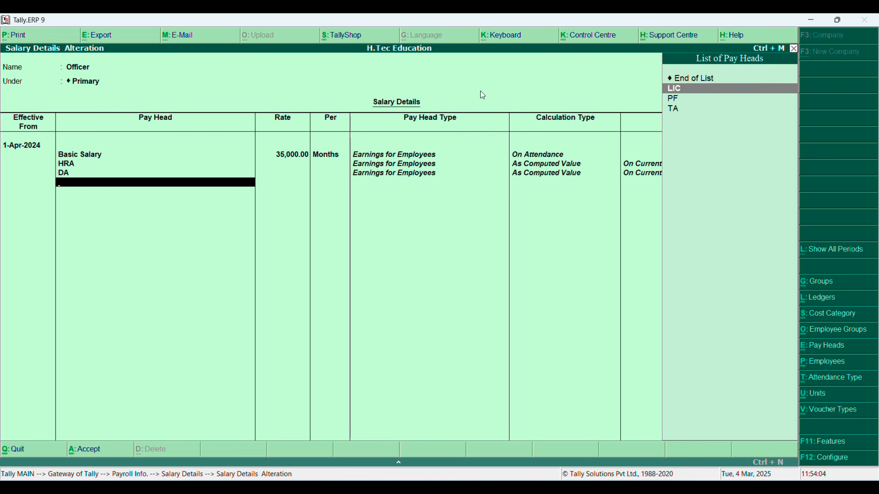
Add the pay heads PF and TA to the Officer group's salary details, without LIC, and save them
key("Return")
key("Up")
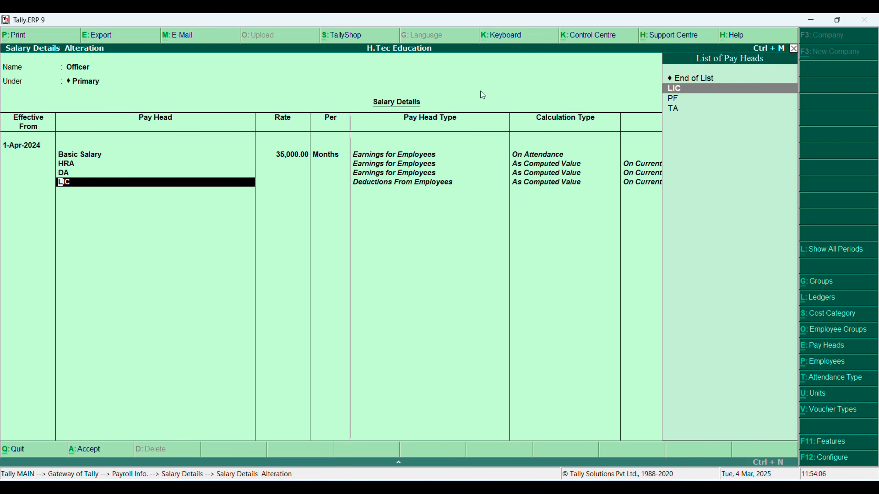
key("Down")
key("Return")
key("Down")
key("Return")
key("Return")
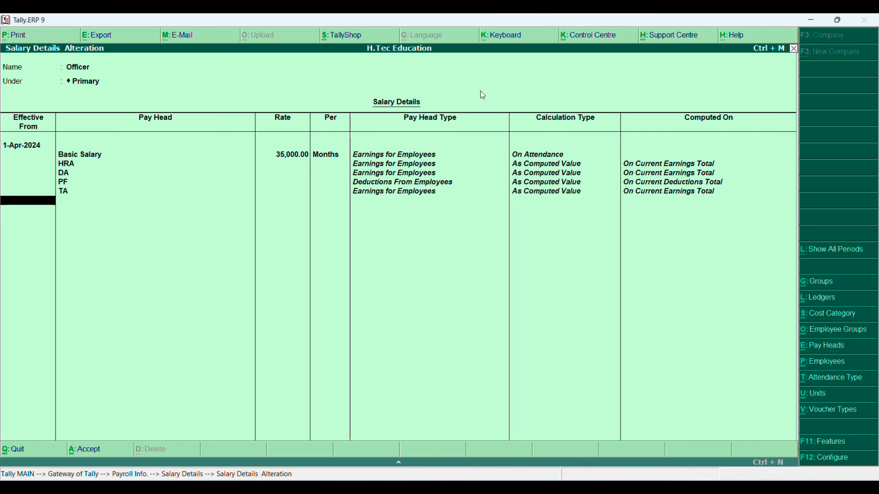
key("Return")
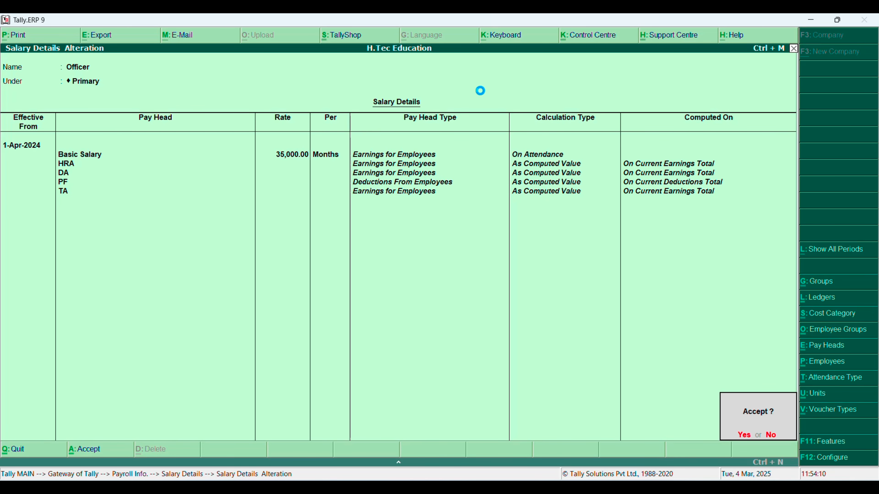
key("Return")
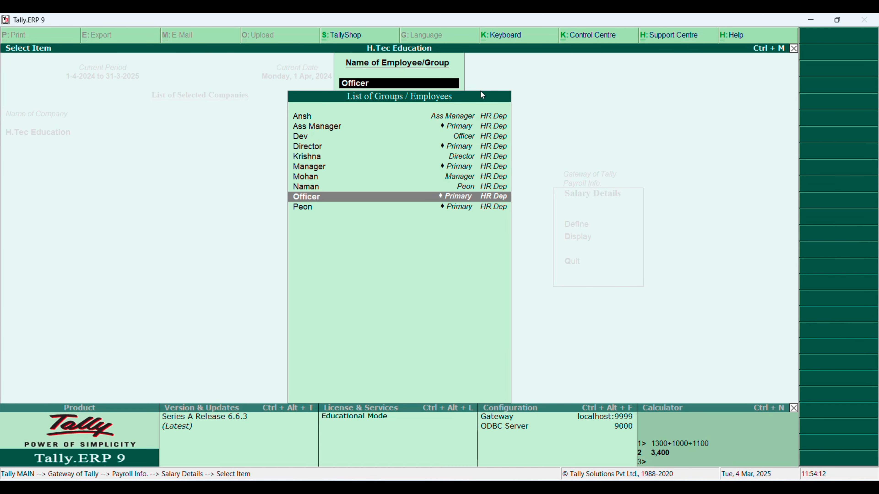
Open the salary details of the employee under the Officer group and set the effective date to 1-Apr-2024
key("Up")
key("Up")
key("Up")
key("Up")
key("Up")
key("Up")
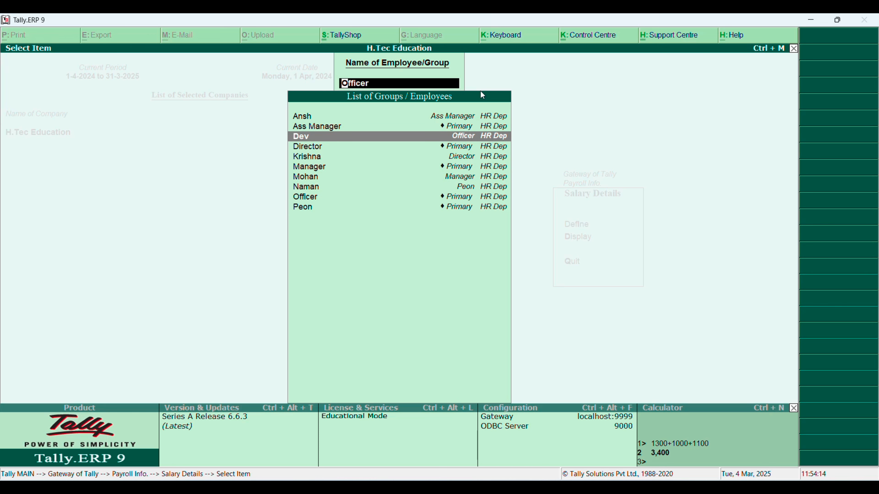
key("Return")
type("1-4-")
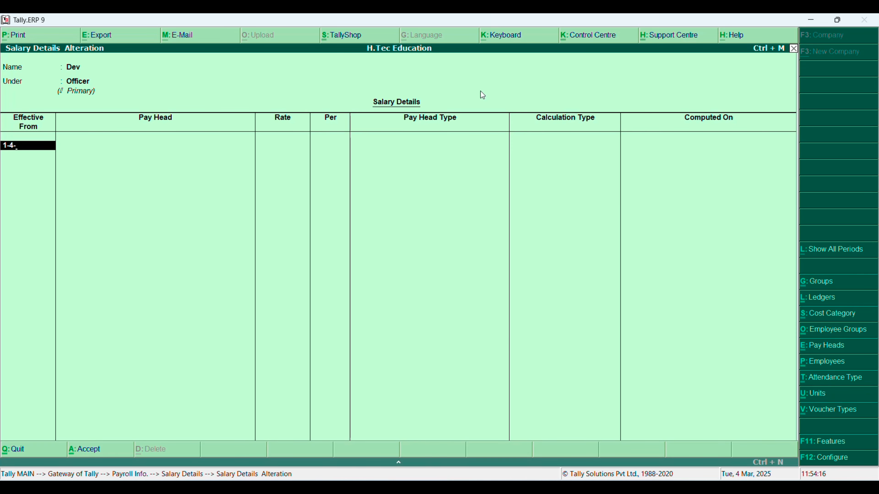
key("Return")
Copy the parent group's pay values into the salary details of the employee under Officer, and save them
key("Down")
key("Return")
key("Return")
key("Return")
key("Return")
key("Return")
key("Return")
key("Return")
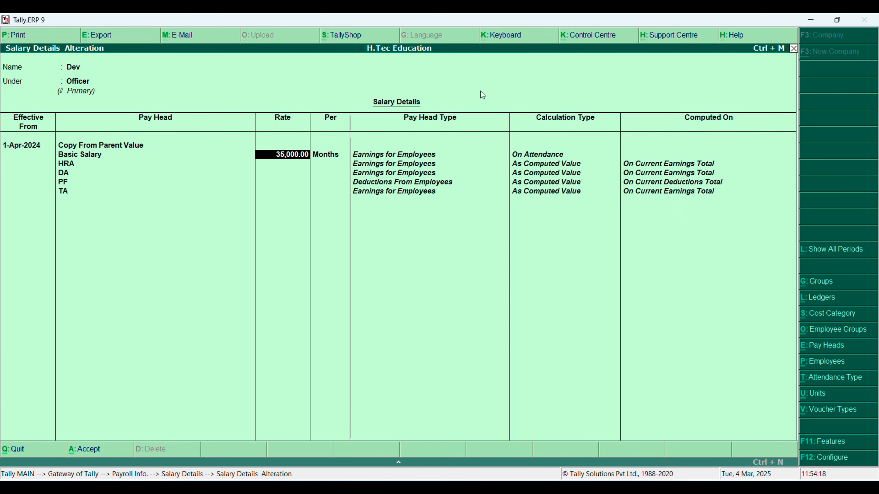
key("Return")
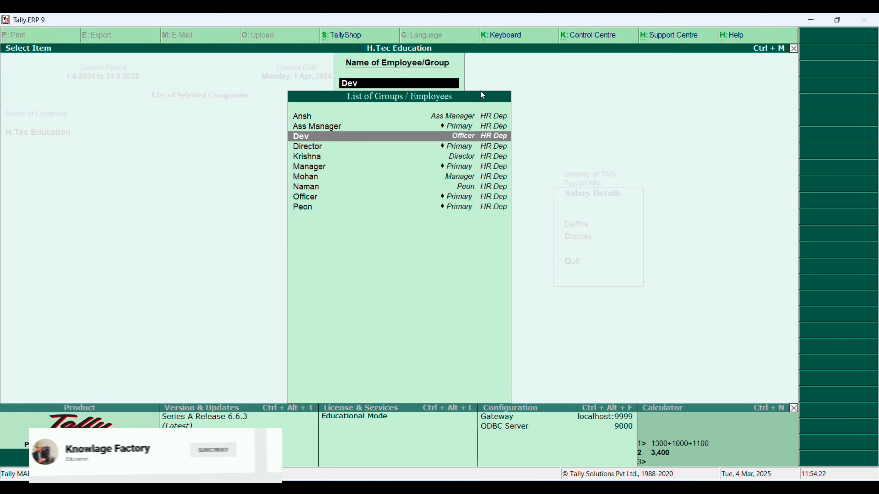
Open the Ass Manager group's salary details and set the effective date to 1-Apr-2024
type("ass")
key("Return")
type("1-4")
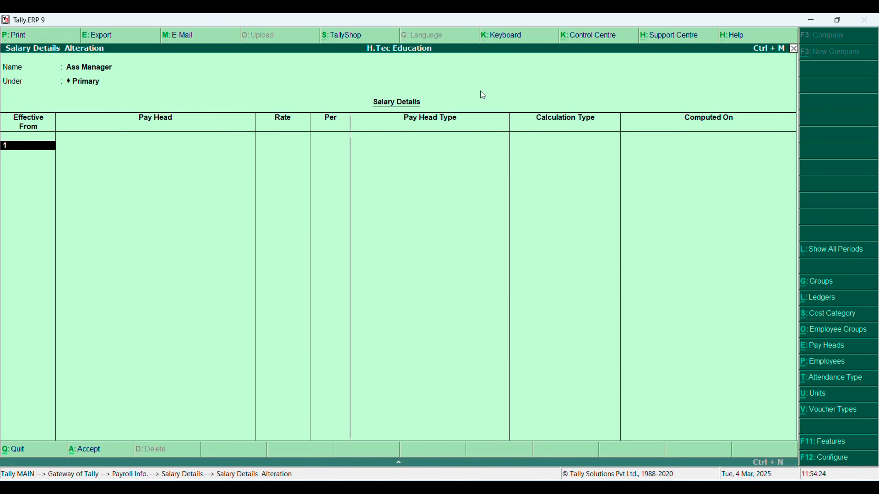
key("Return")
Start the Ass Manager group's salary details afresh with Basic Salary at a rate of 30,000 per month
key("Down")
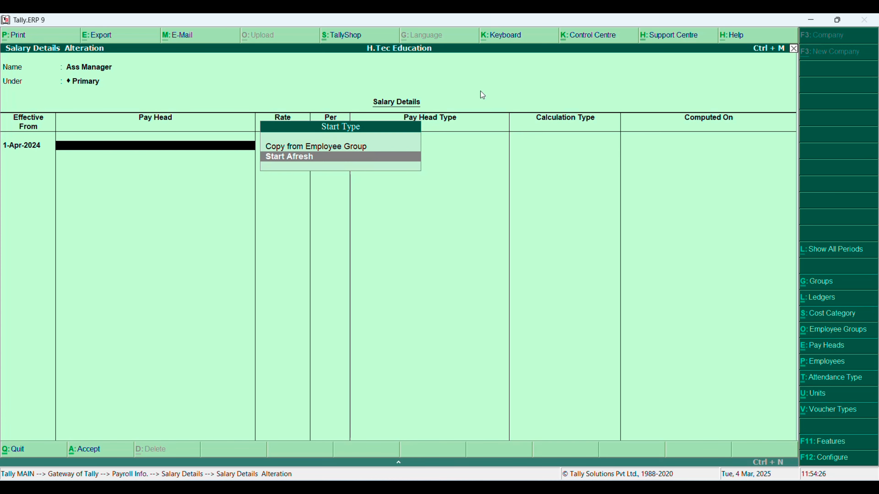
key("Return")
type("bas")
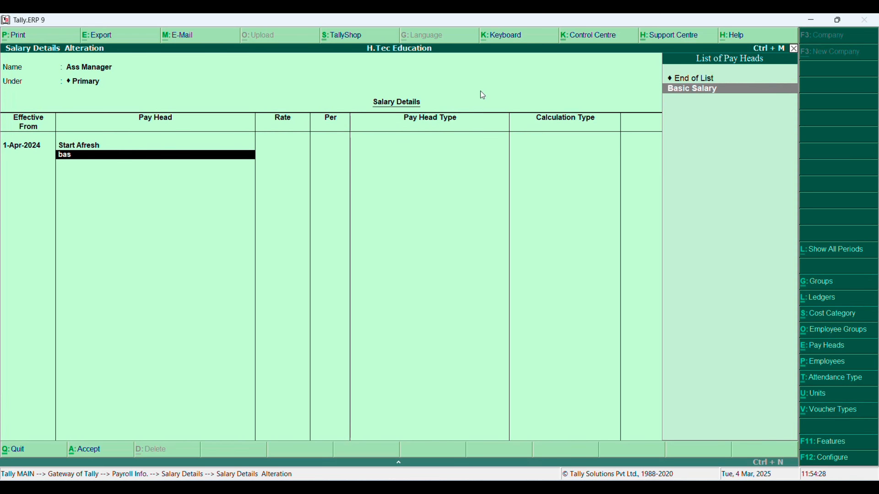
key("Return")
type("30000")
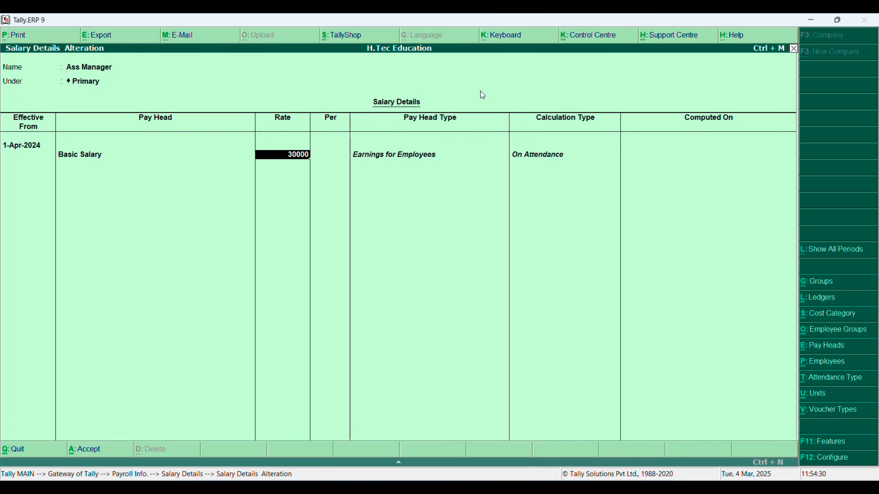
key("Return")
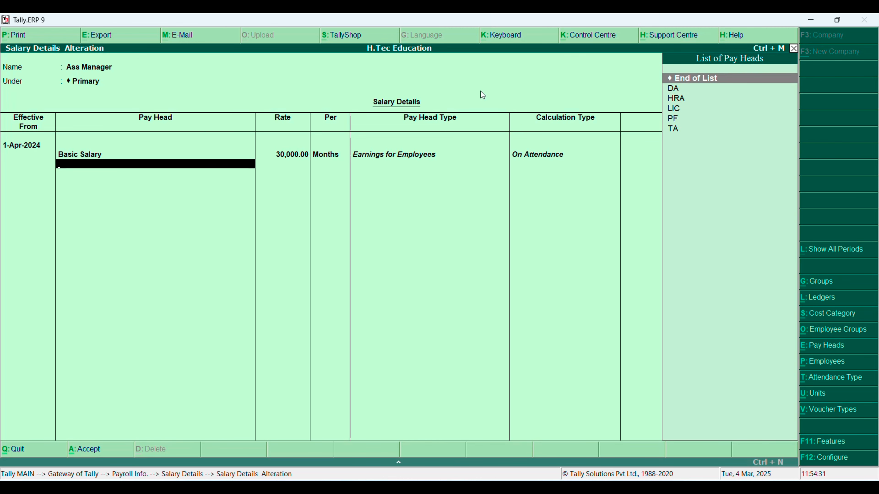
Add the pay heads DA and HRA to the Ass Manager group's salary details, keeping the form open
key("Down")
key("Return")
key("Down")
key("Return")
key("Return")
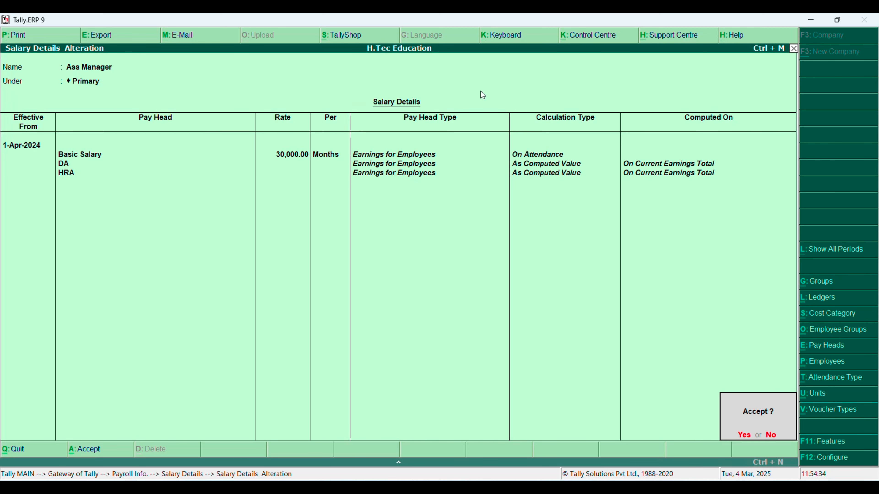
key("Escape")
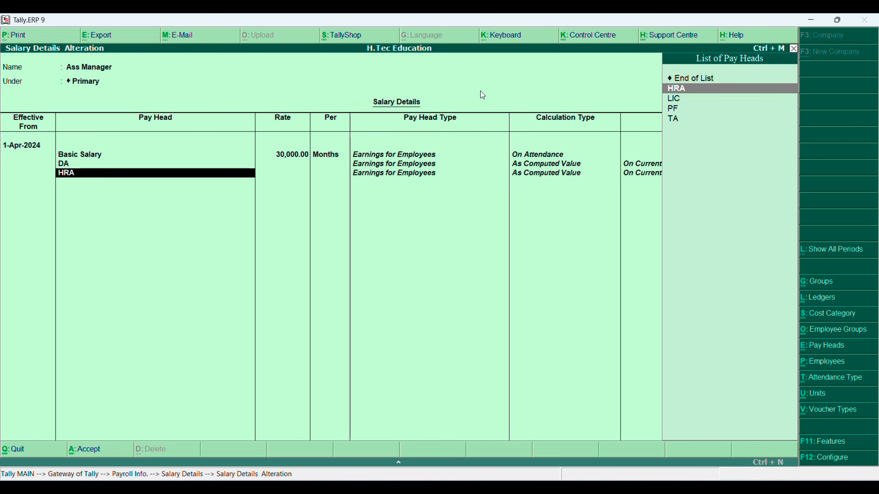
Add the pay heads LIC, PF and TA to the Ass Manager group's salary details
key("Return")
key("Return")
key("Return")
key("Return")
key("Return")
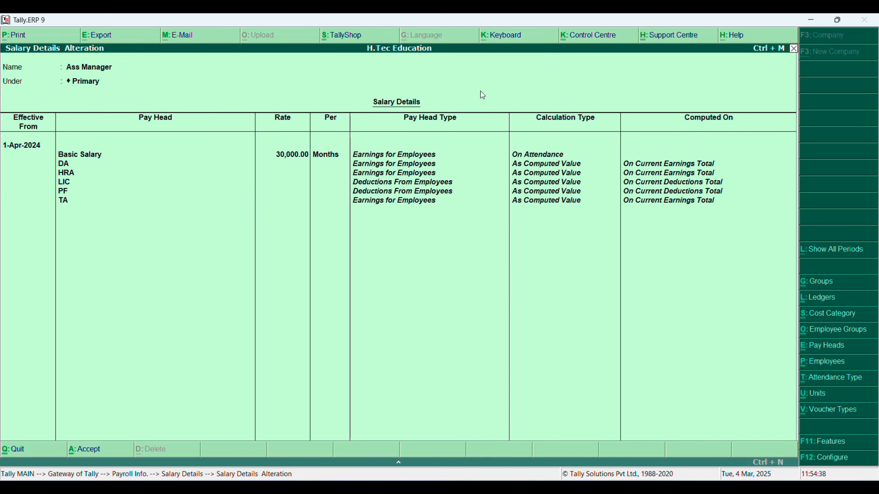
Save the Ass Manager group's salary details and open those of its employee with the effective date 1-Apr-2024
key("Return")
key("Return")
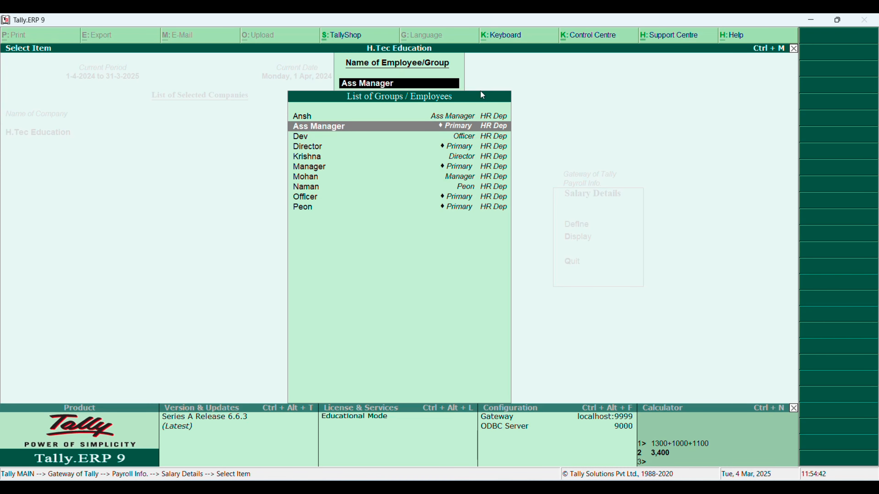
key("Up")
key("Return")
type("1-4-")
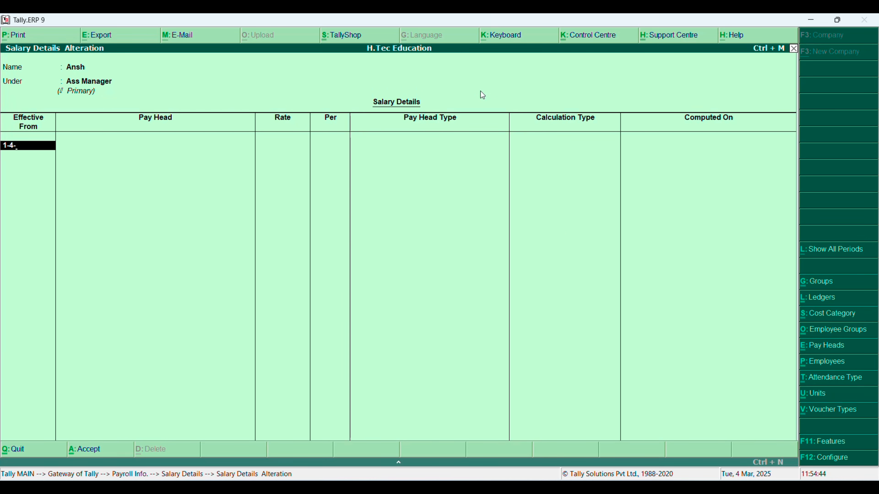
key("Return")
Copy the Ass Manager employee's salary details from the parent value and save them
key("Return")
key("Return")
key("Return")
key("Return")
key("Return")
key("Return")
key("Return")
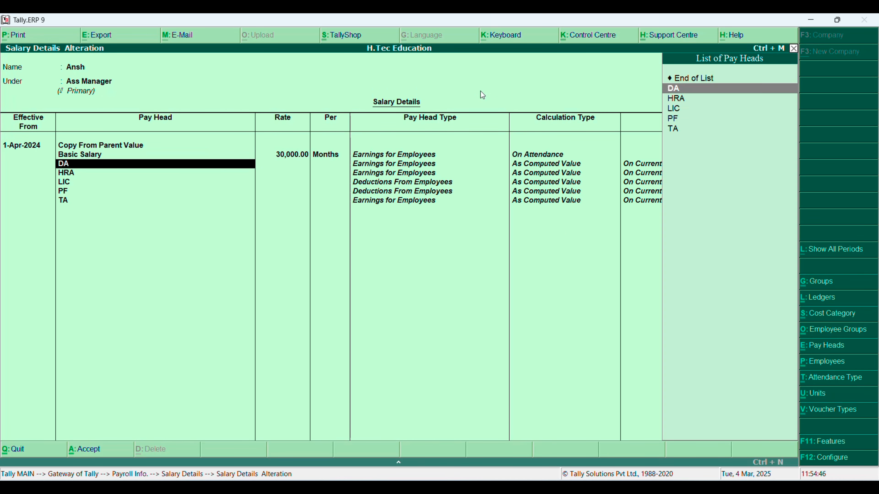
key("Return")
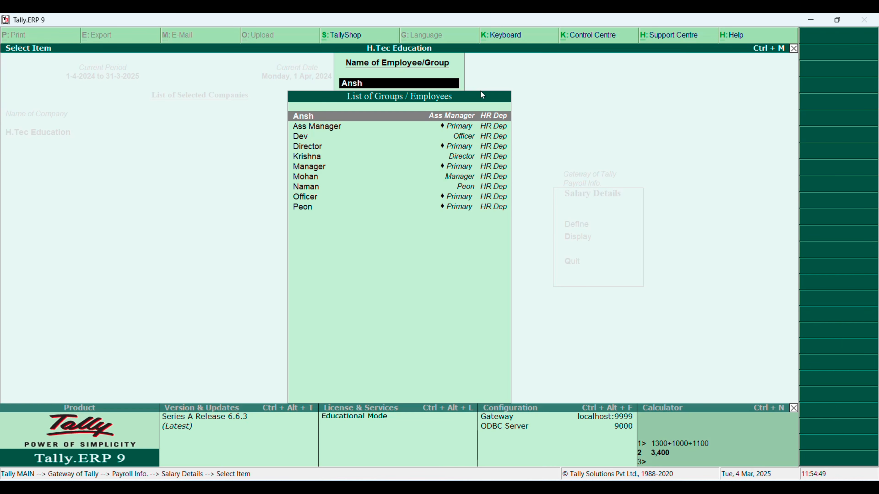
Open the Peon group's salary details and set the effective date to 1-Apr-2024
type("peon")
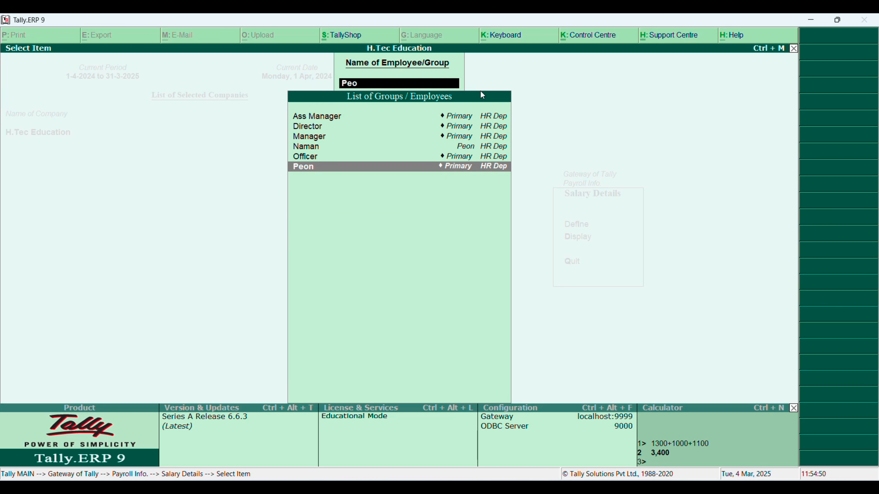
key("Return")
type("1-")
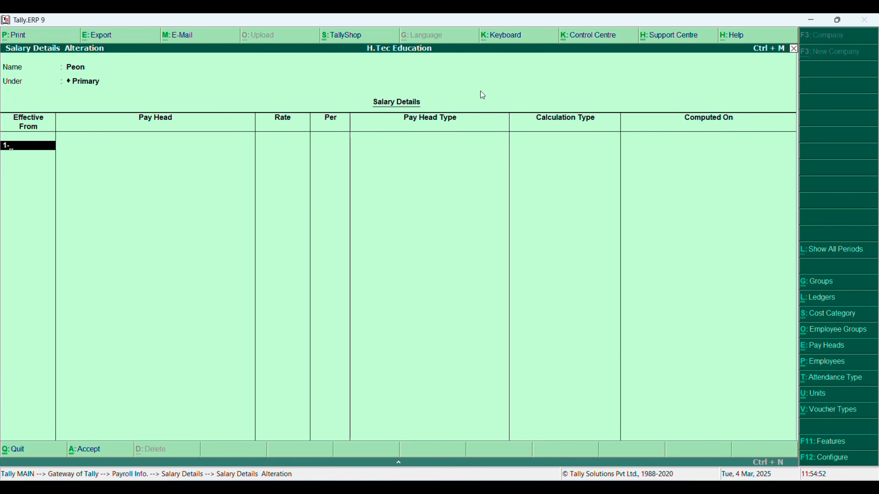
type("4-")
key("Return")
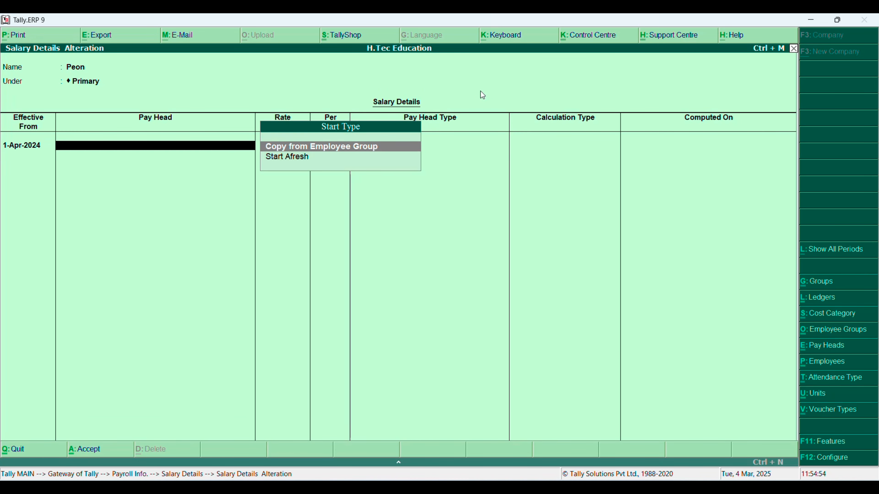
Start the Peon group's salary details afresh with Basic Salary at 20,000 per month plus DA, HRA and TA, and save them
key("Down")
key("Return")
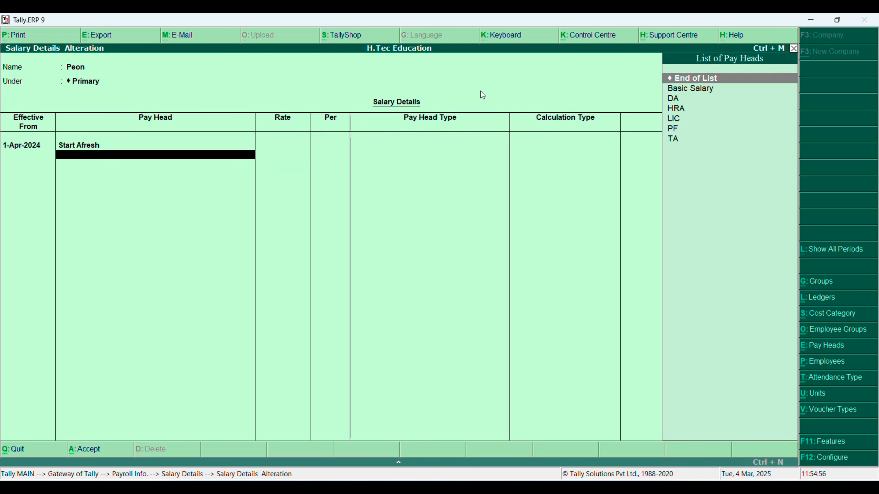
type("Bas")
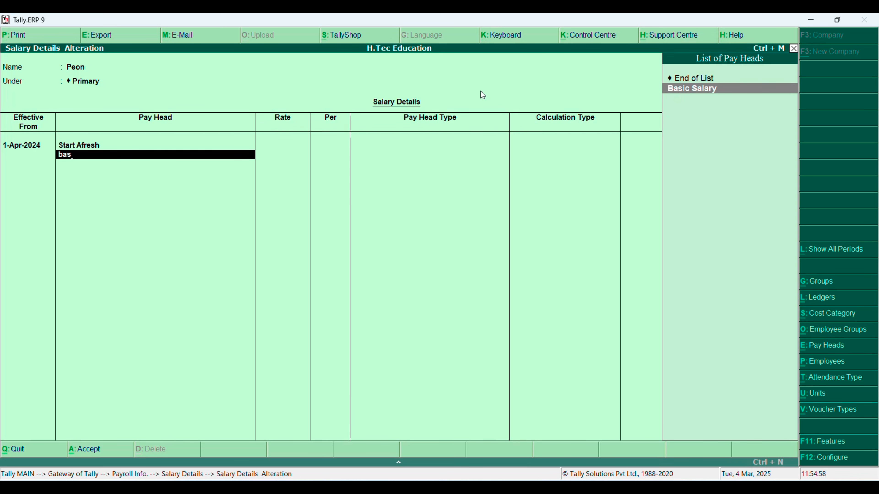
key("Return")
type("20,000")
key("Return")
key("Return")
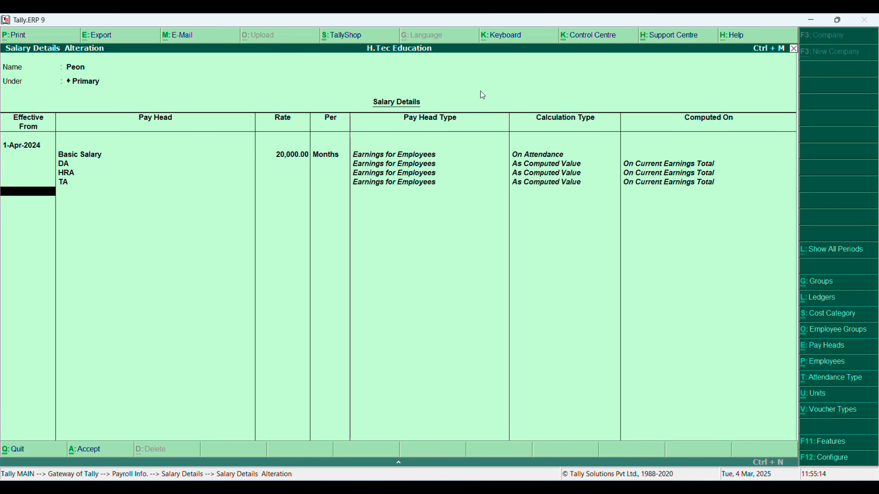
key("ctrl+a")
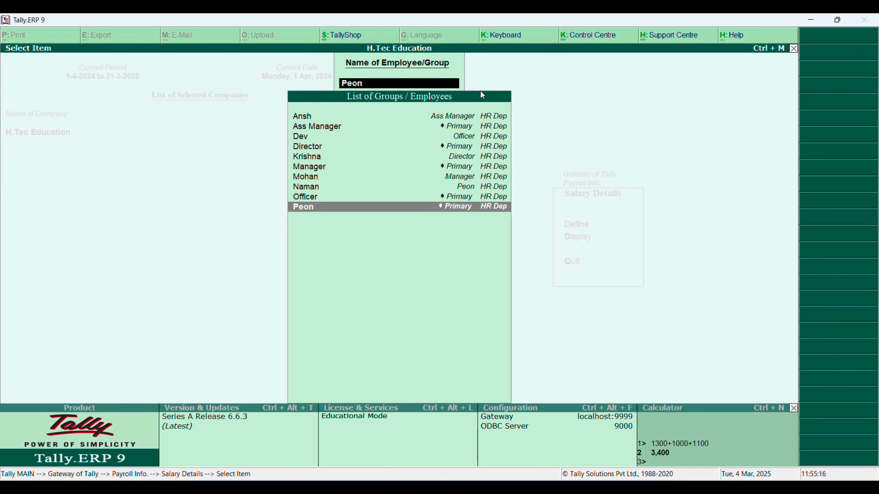
Open the salary details of the employee under Peon and set the effective date to 1-Apr-2024
key("Up")
key("Up")
key("Up")
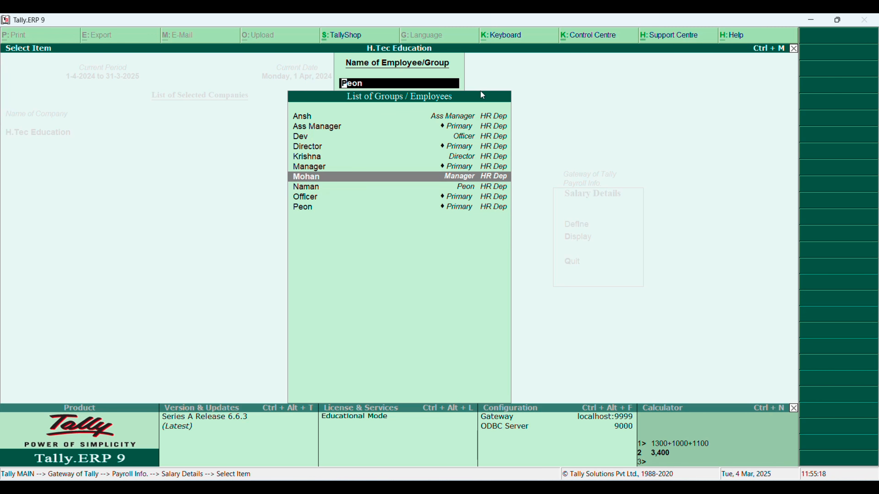
key("Down")
key("Return")
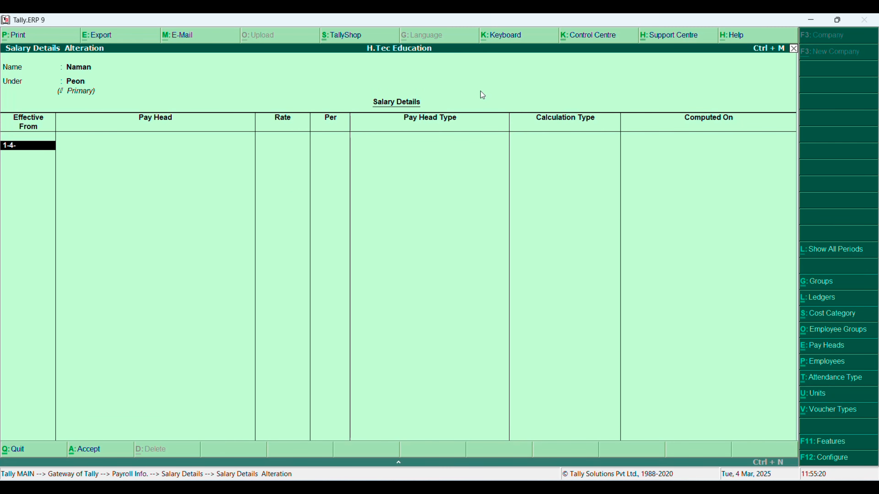
key("Return")
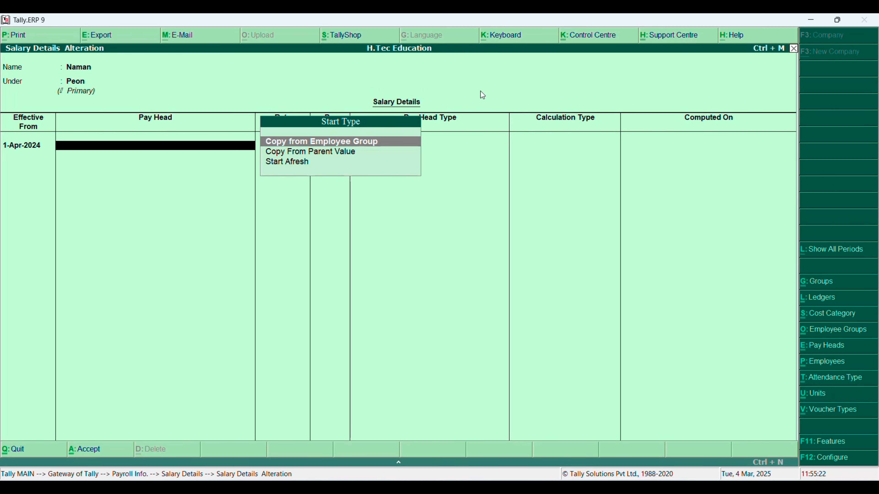
Copy the Peon employee's salary details from the parent value and save them
key("Down")
key("Return")
key("Down")
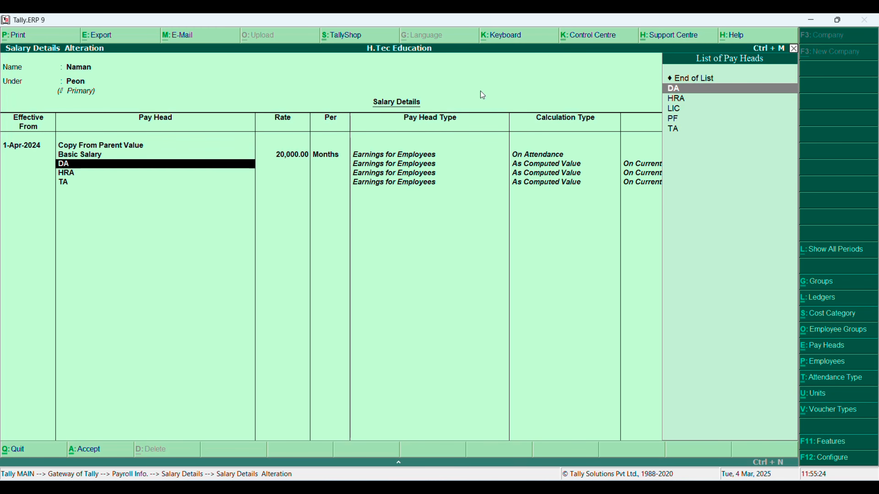
key("Down")
key("Down")
key("Down")
key("Return")
key("Return")
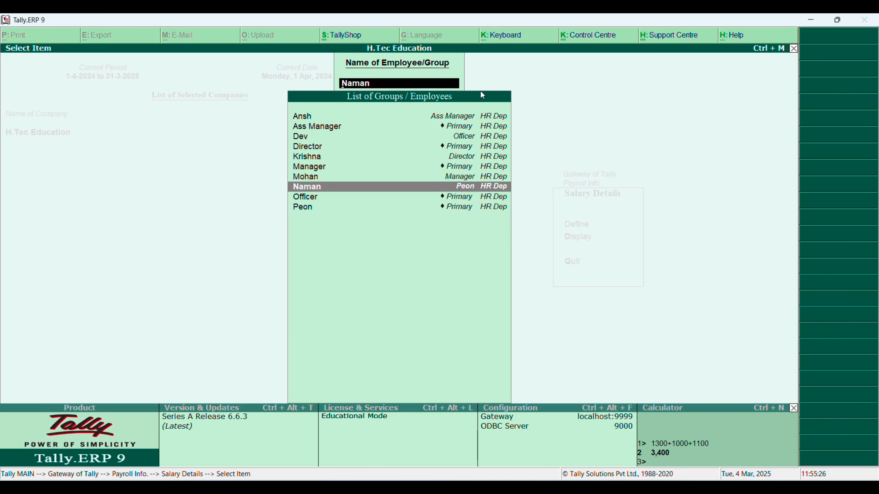
Leave the salary details and payroll masters and open a new attendance voucher under Payroll Vouchers
key("Escape")
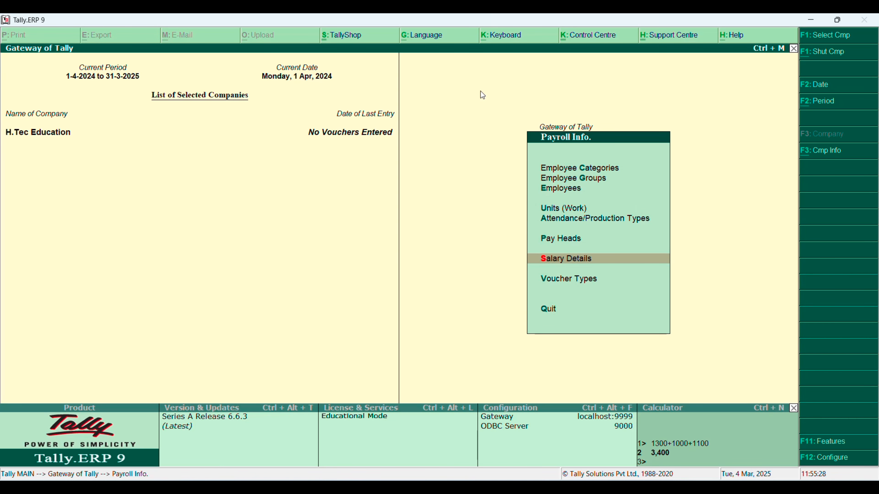
key("Escape")
key("Down")
key("Down")
key("Down")
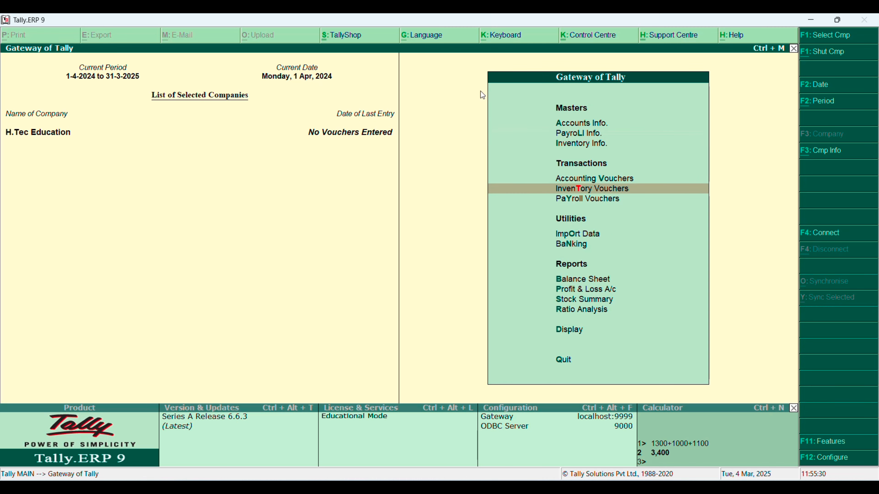
key("Up")
key("Down")
key("Down")
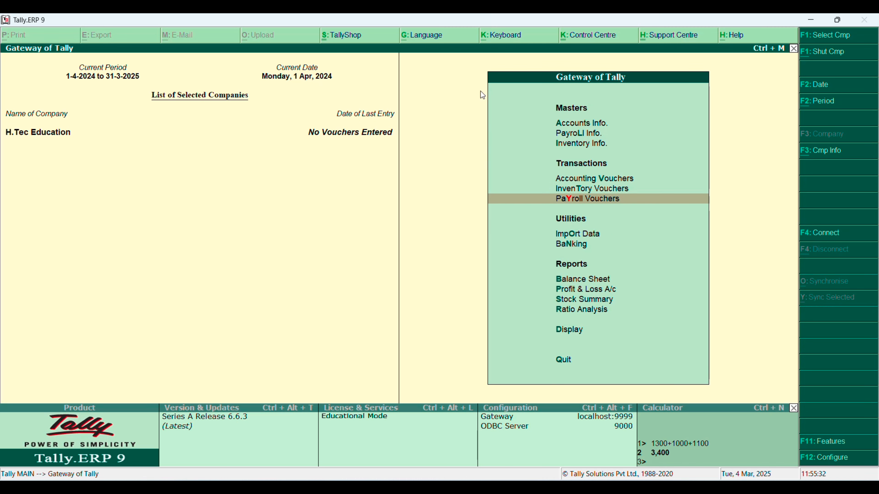
key("Return")
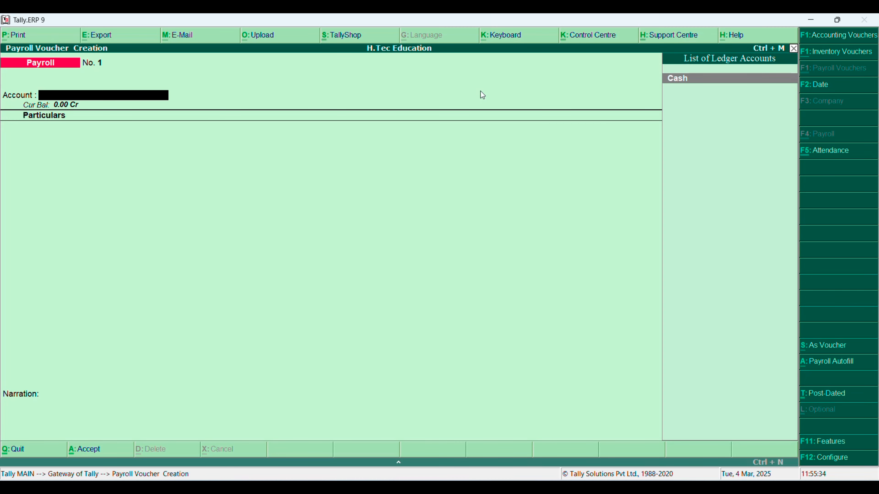
key("ctrl+F5")
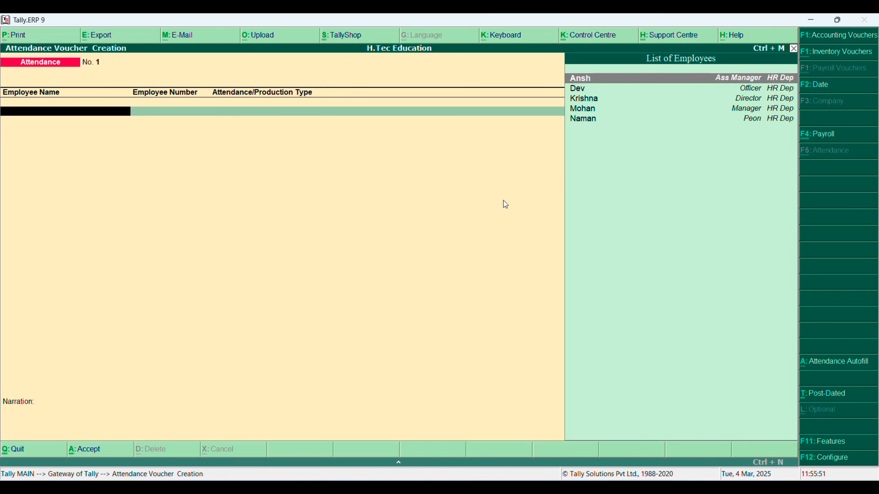
Start the attendance autofill with voucher date 1-4-2024, employee category HR Dep and All Items as the employee/group
key("alt+a")
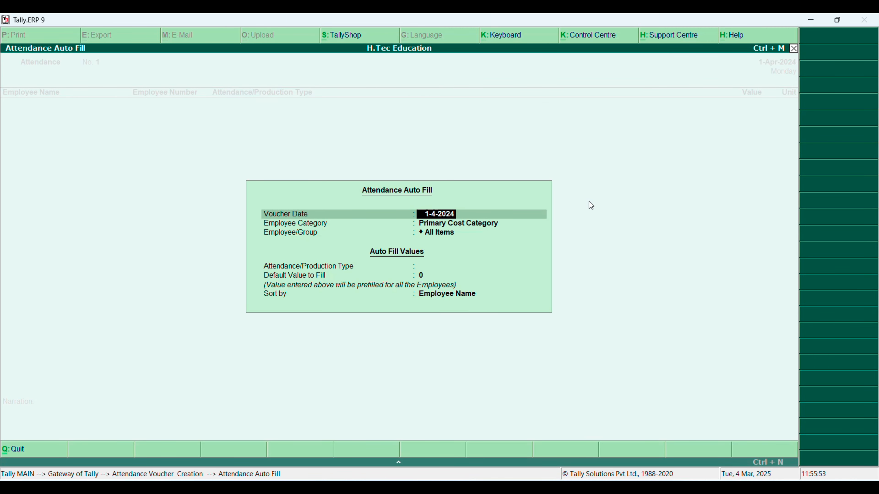
type("1-4")
key("Return")
key("Up")
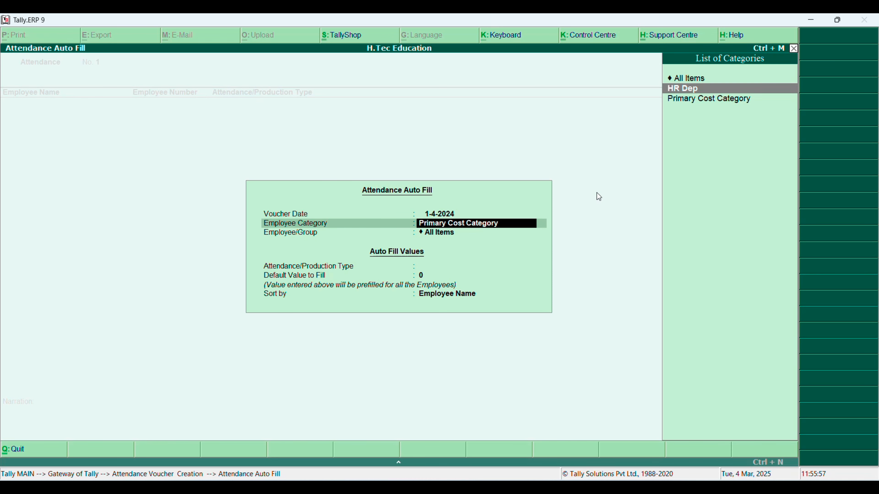
key("Return")
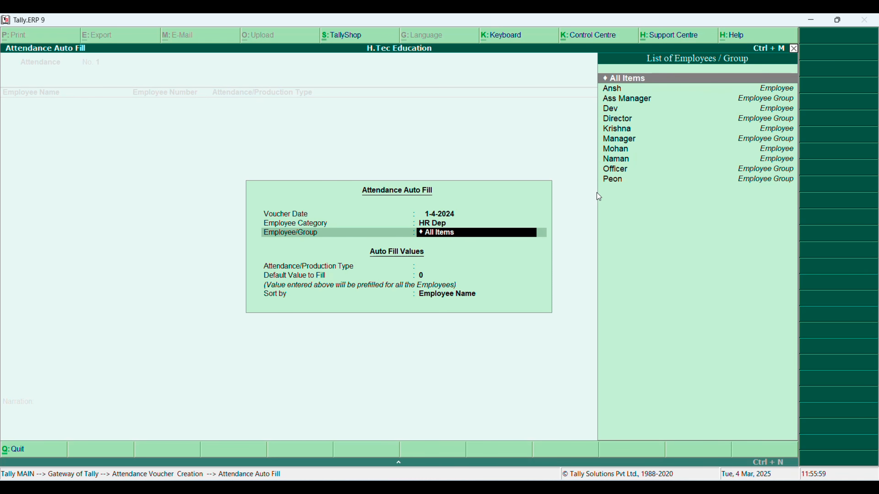
key("Return")
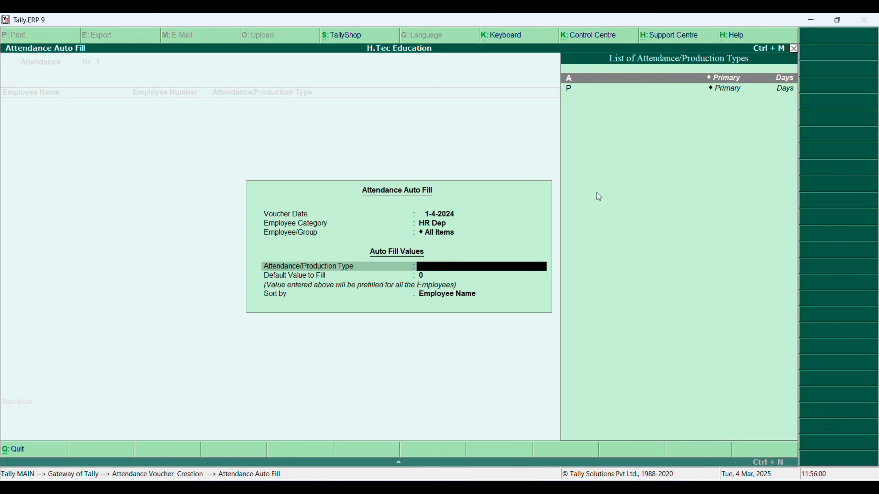
Autofill attendance type P with a default value of 30, sorted by Employee Name
type("P")
key("Return")
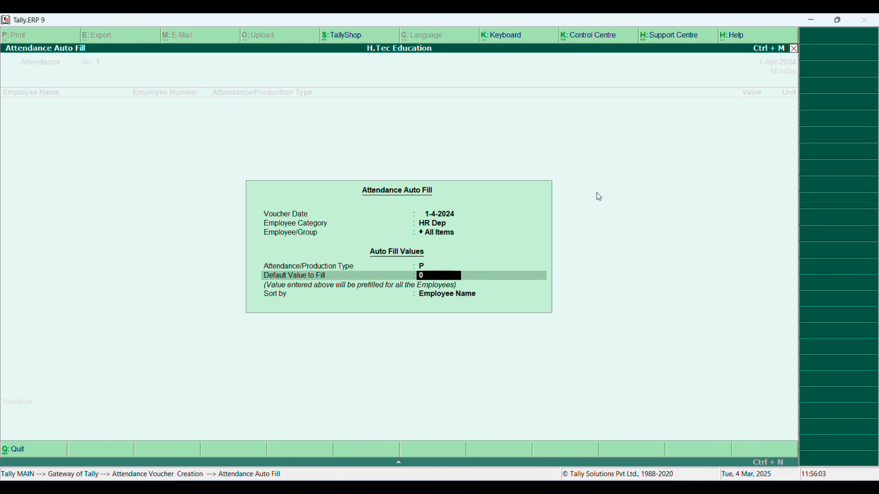
type("30")
key("Return")
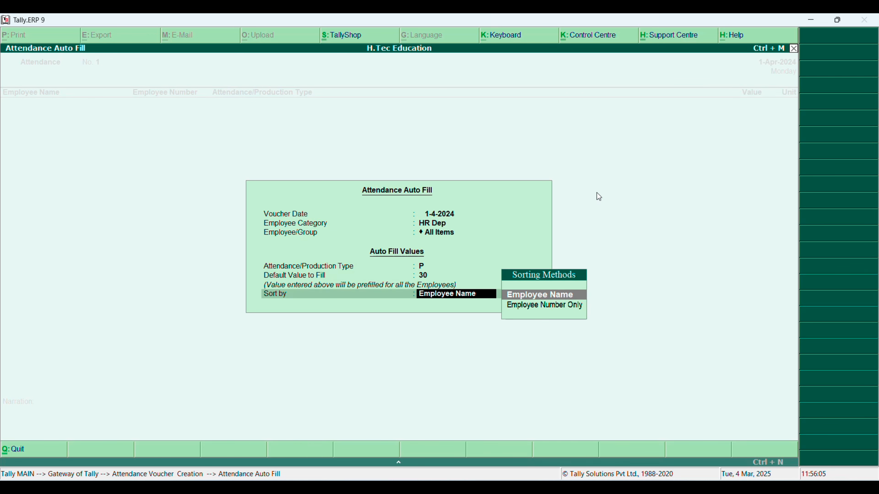
key("Return")
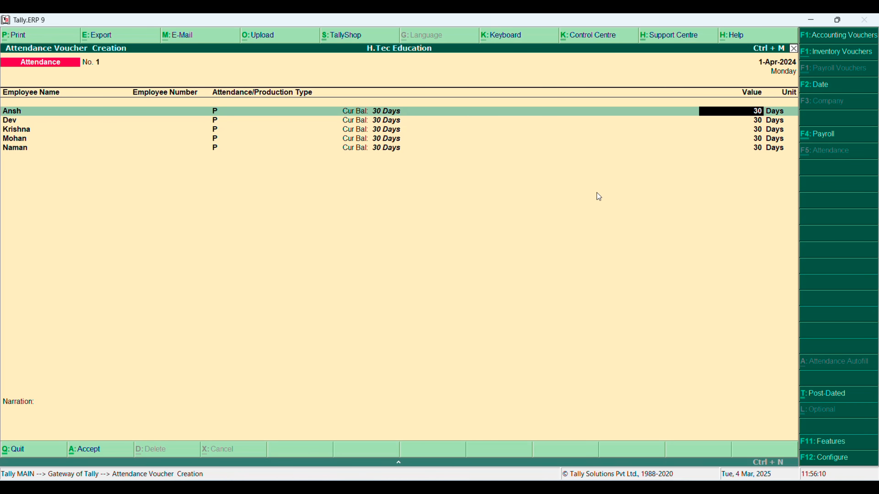
Set the second employee's attendance to 28 days and the last employee's to 25 days, and save the attendance voucher
key("Down")
key("Down")
key("Up")
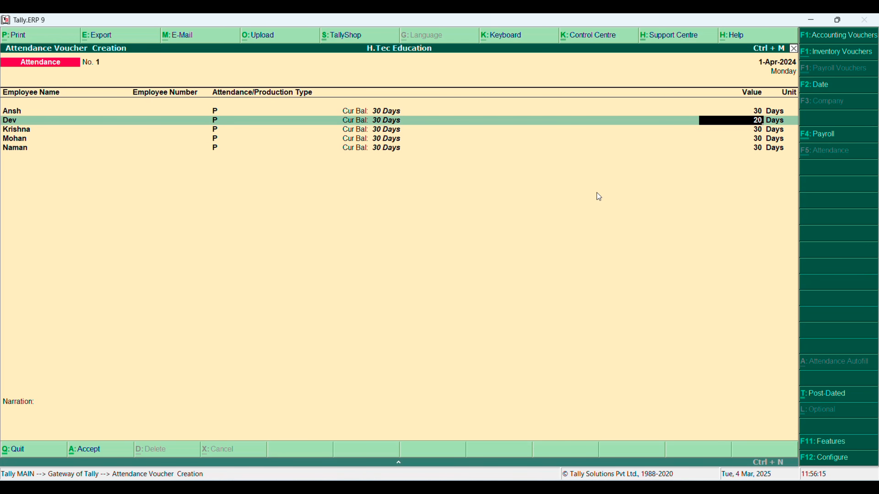
type("28")
key("Return")
key("Return")
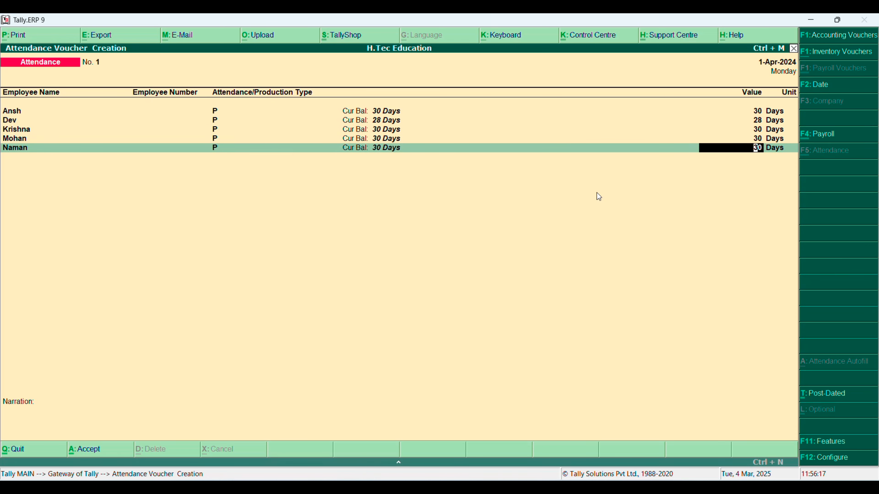
type("25")
key("Return")
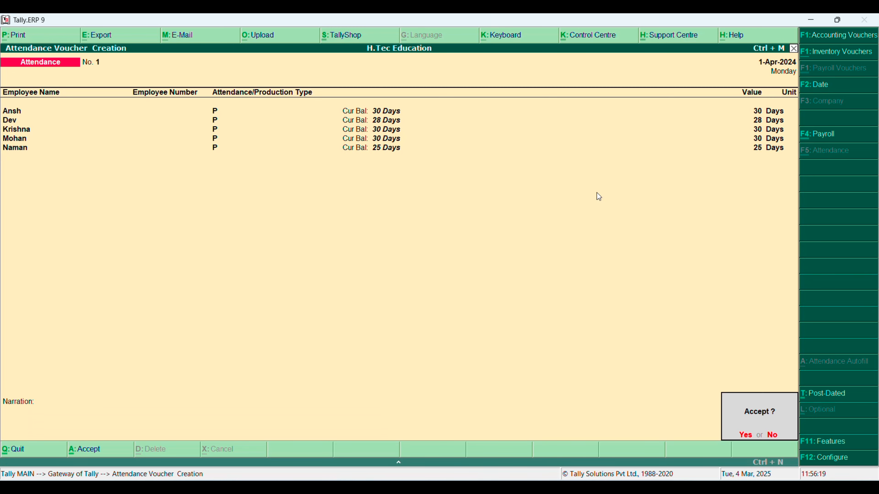
key("Return")
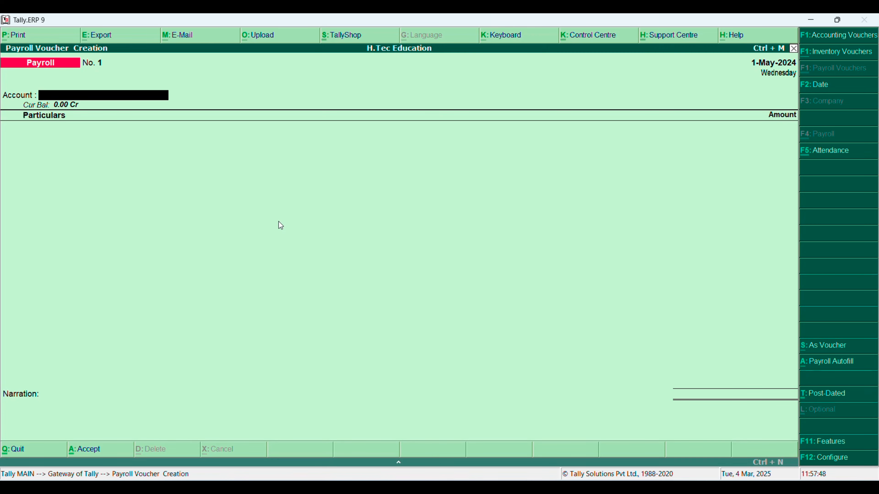
Set the payroll voucher's date to 1-Apr-2024
key("F2")
type("1")
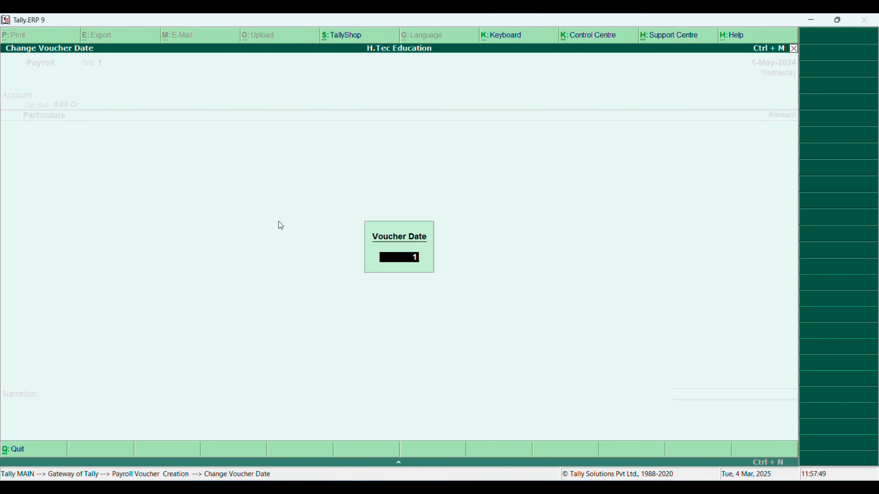
type("-4-")
key("Return")
key("Return")
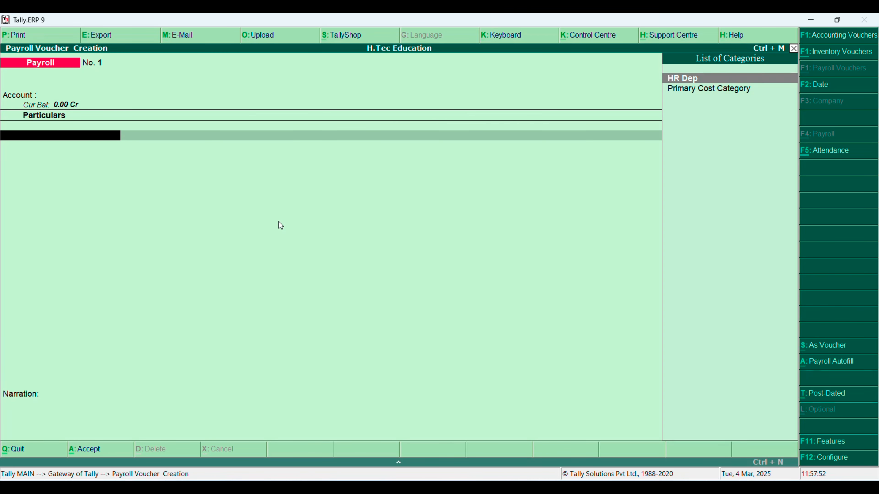
Start the payroll autofill for Salary processing with the period 1-4-2024 to 1-5-2024
key("alt+a")
key("Return")
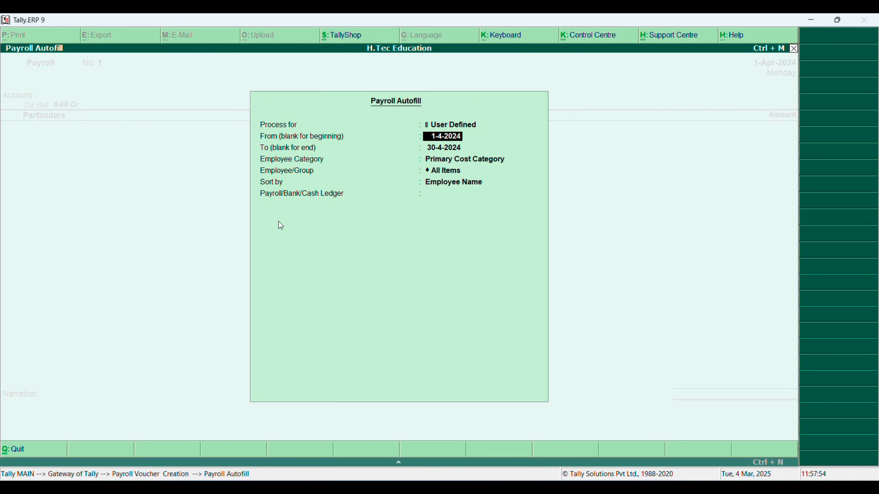
key("BackSpace")
key("Down")
key("Return")
key("Return")
type("1-5")
key("Return")
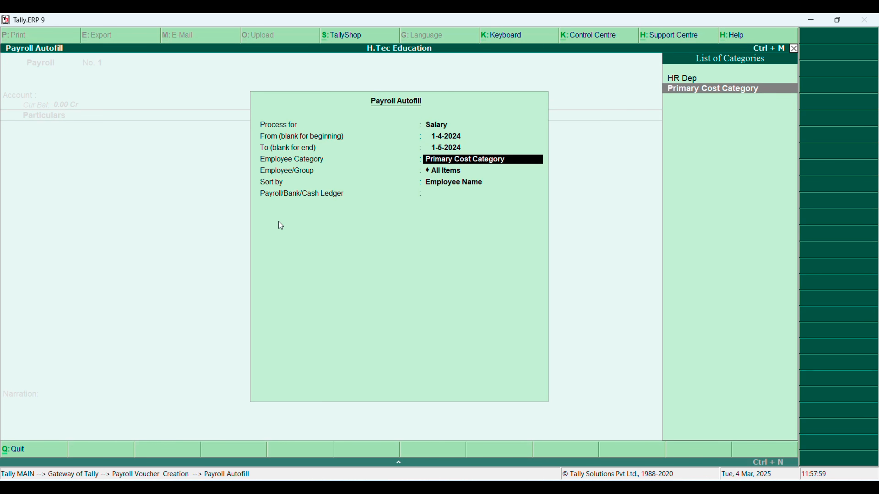
Autofill the payroll for category HR Dep and All Items, sorted by Employee Name, with Cash as the ledger
key("Up")
key("Return")
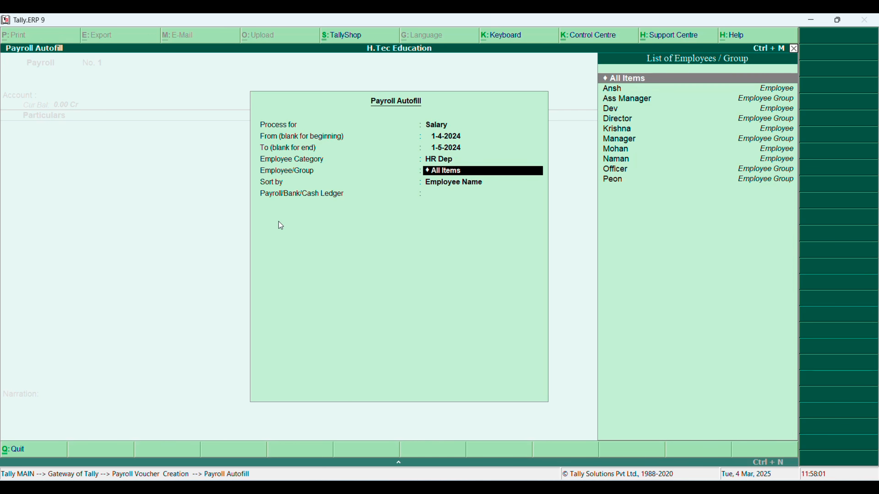
key("Return")
key("Return")
key("Return")
key("Return")
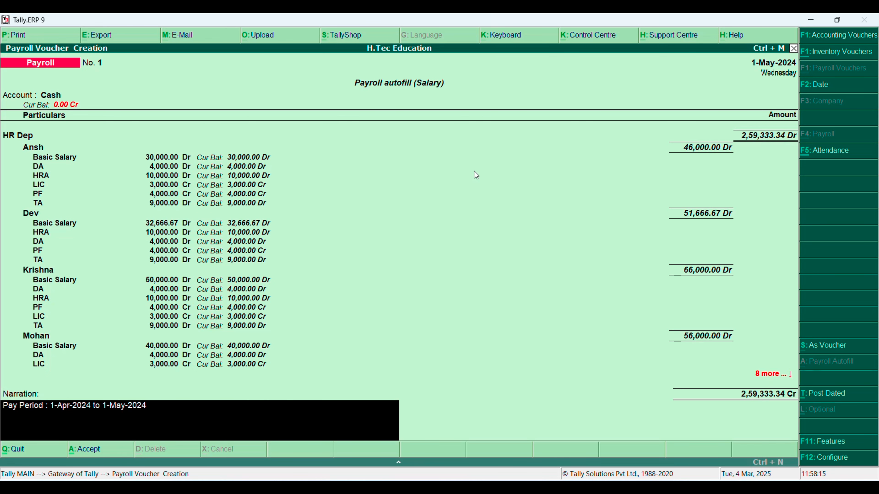
Save the autofilled payroll voucher and leave payroll voucher creation
key("Return")
key("Return")
key("Escape")
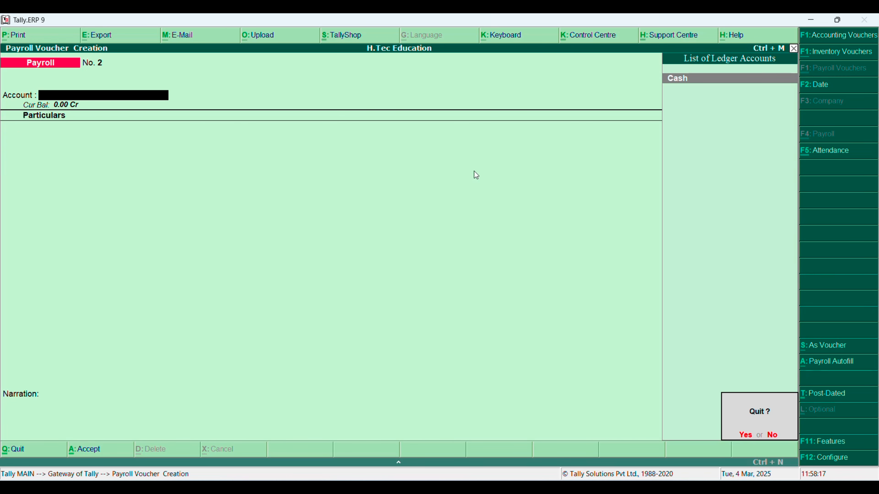
key("Return")
Open the Pay Slip reports within the payroll statements
key("Down")
key("Down")
key("Down")
key("Down")
key("Down")
key("Down")
key("Down")
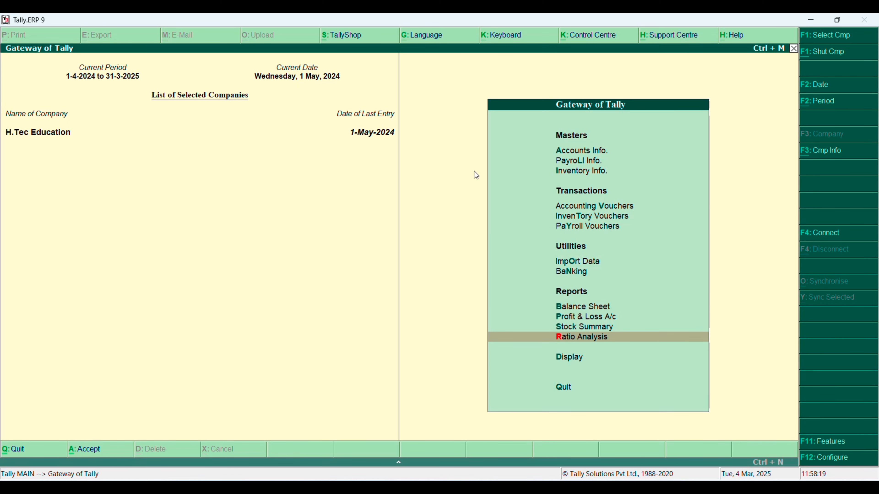
key("Down")
key("Down")
key("Down")
key("Down")
key("Down")
key("Down")
key("Down")
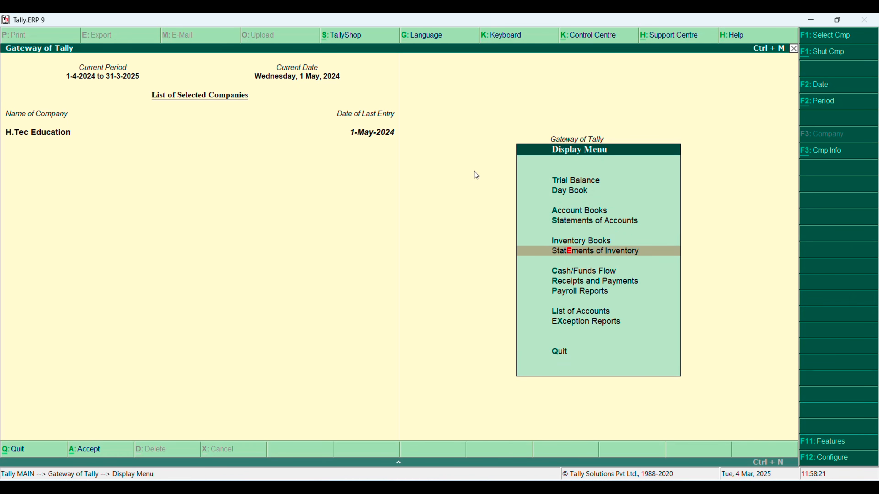
key("Return")
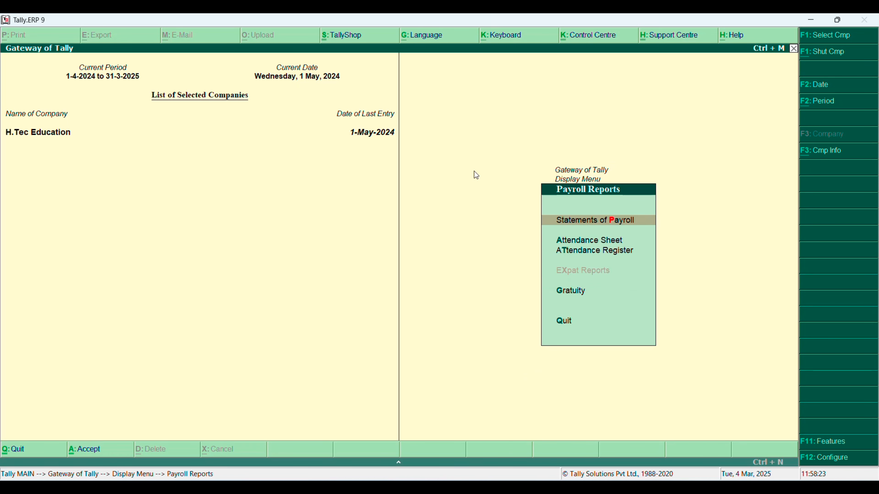
key("Return")
key("Return")
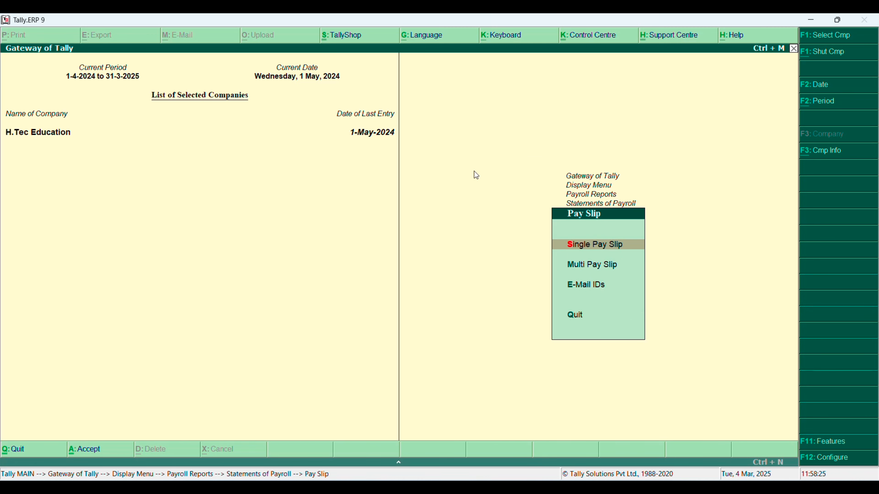
View the Multi Pay Slip report for employee category HR Dep with All Items
key("Down")
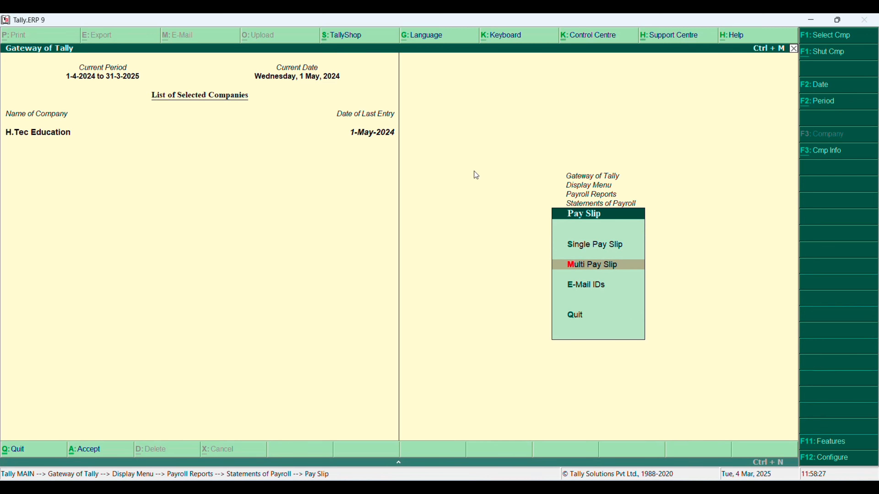
key("Return")
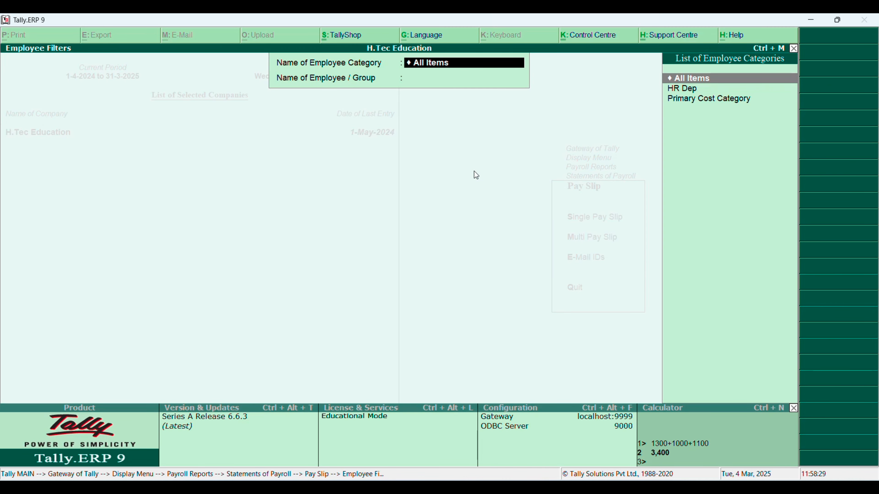
key("Down")
key("Return")
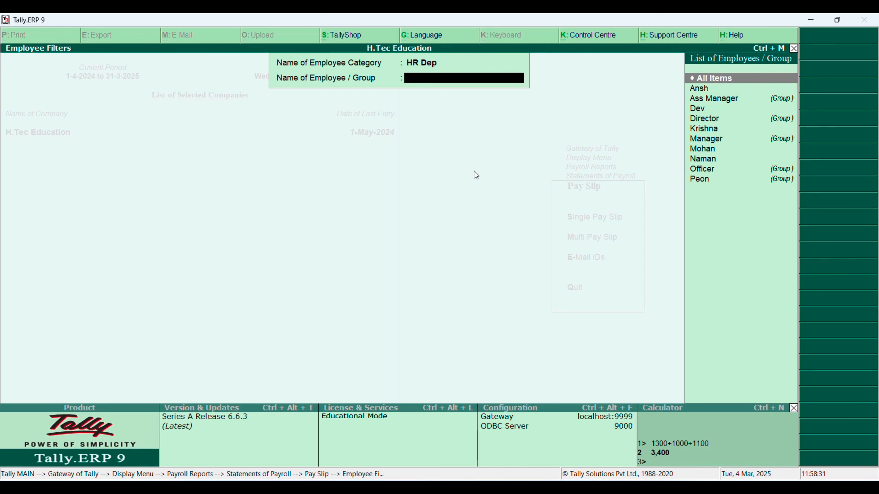
key("Return")
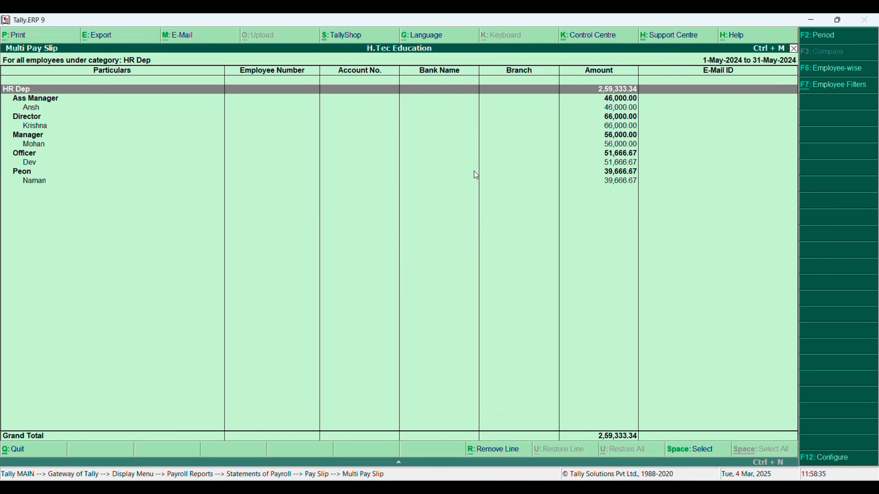
Close the multi pay slip report and view the single pay slip of the Ass Manager employee
key("Escape")
key("Escape")
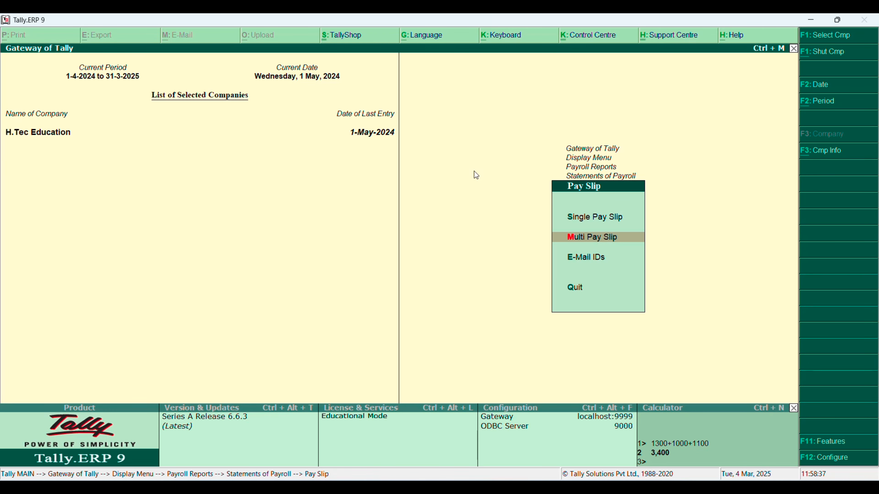
key("Up")
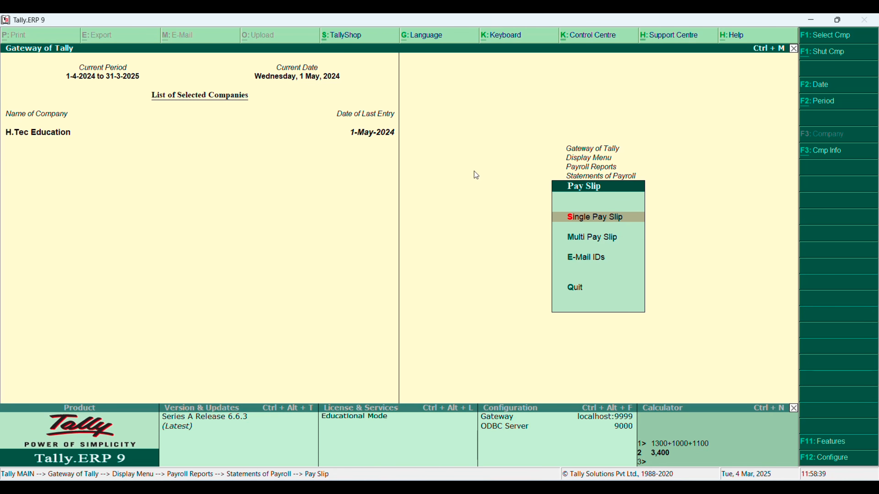
key("Return")
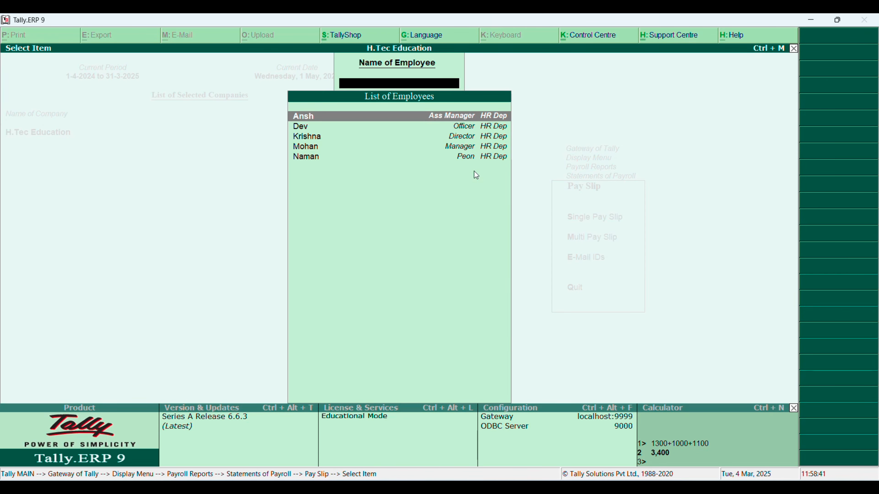
key("Return")
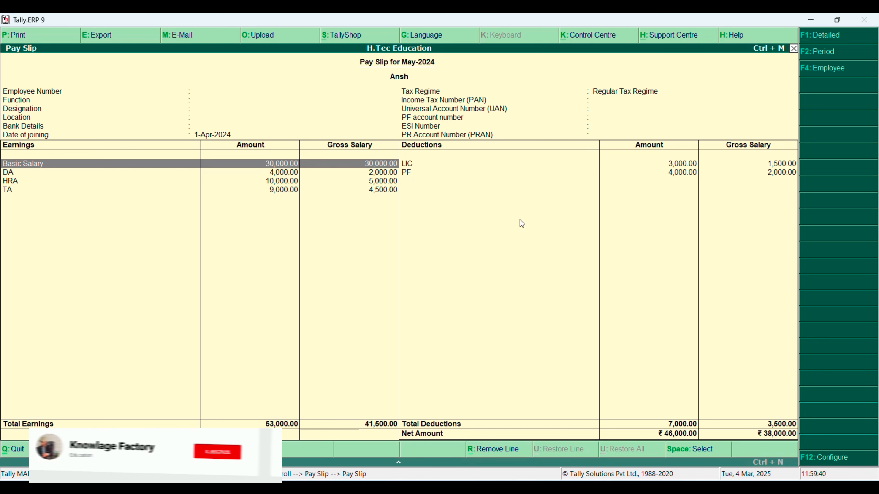
View the single pay slip of the Peon employee and examine the DA and HRA earnings
key("Escape")
type("Nam")
key("Return")
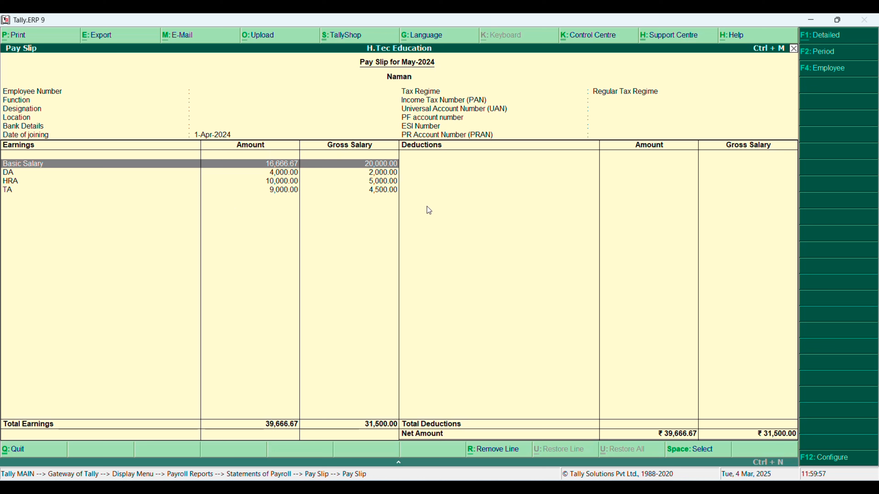
left_click(380, 175)
left_click(372, 181)
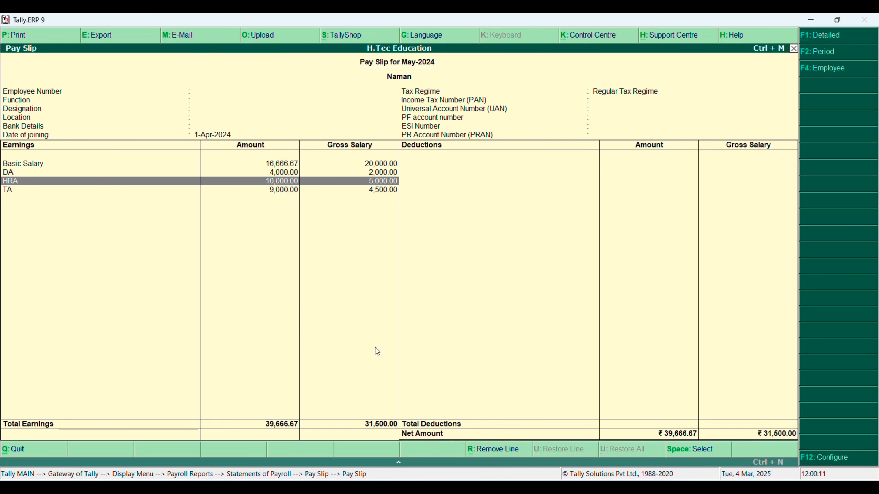
View the single pay slip of the Officer employee
key("Escape")
type("D")
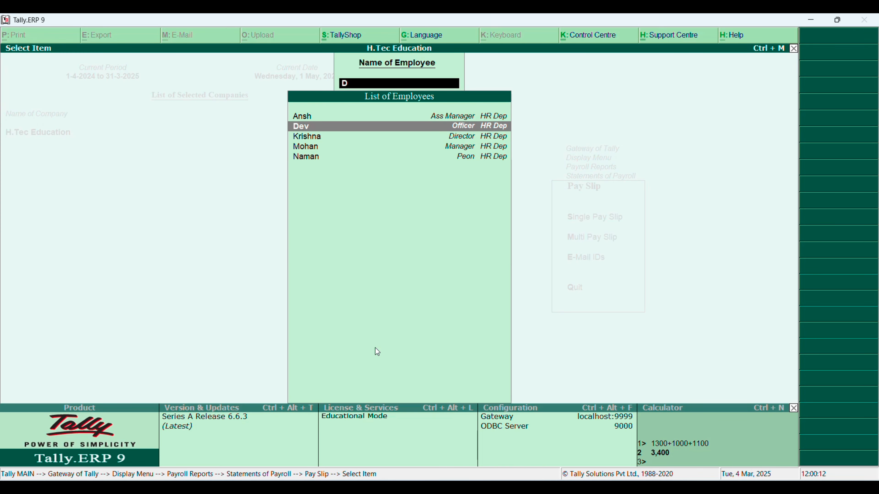
key("Return")
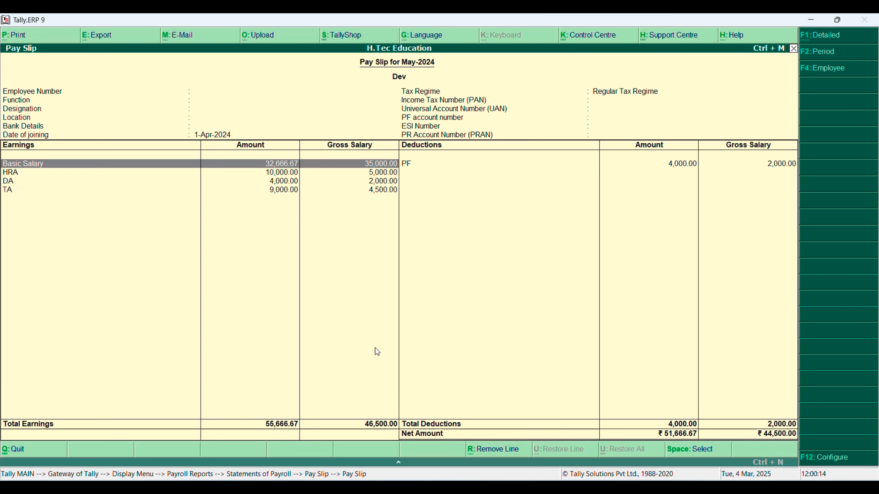